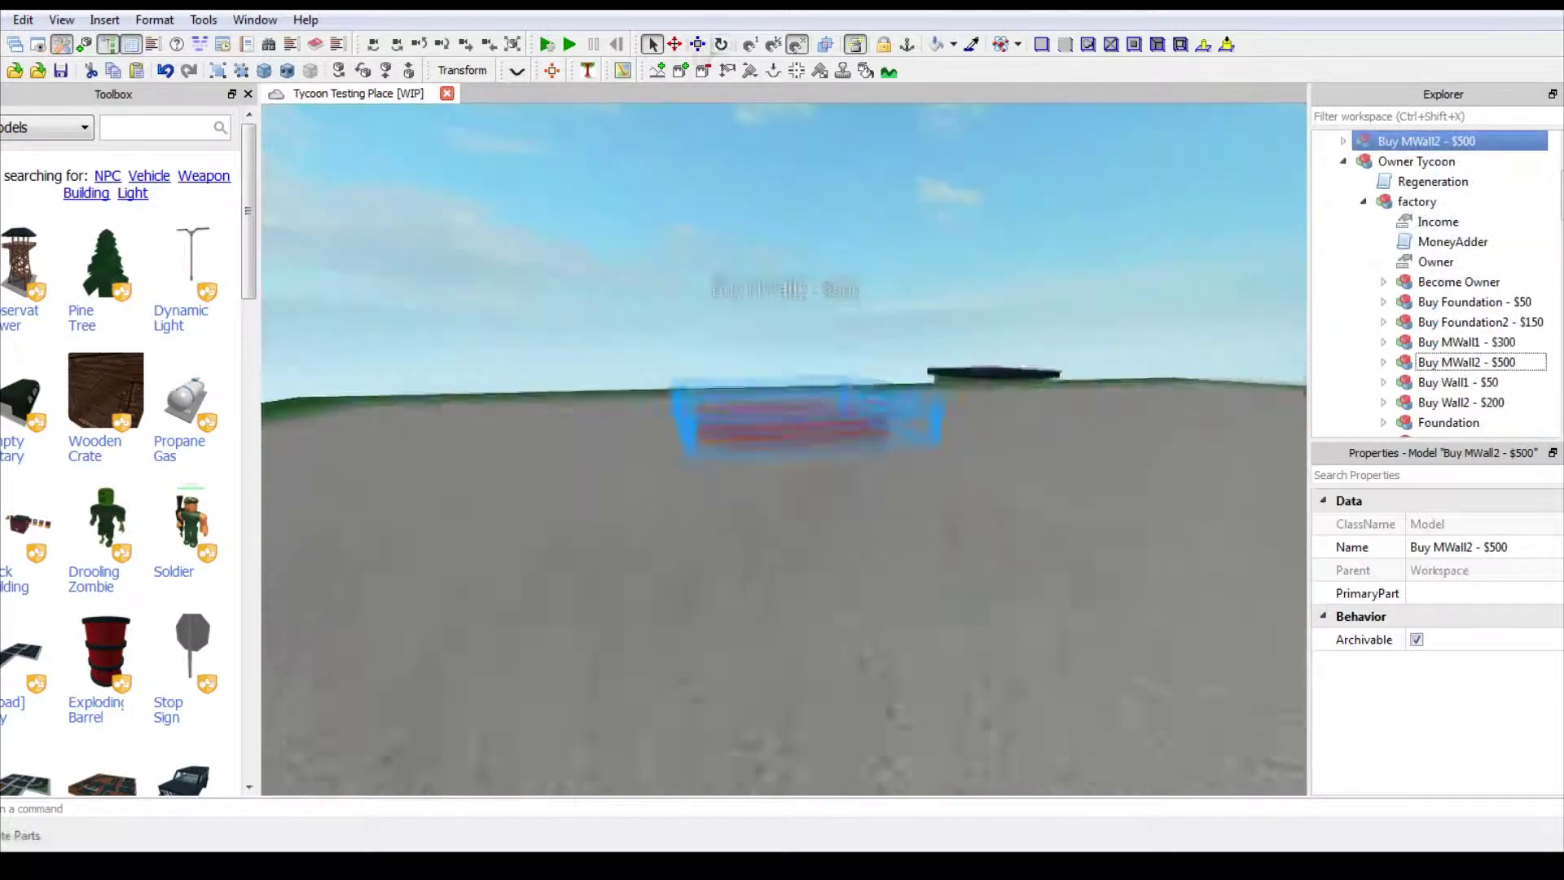
# Place the copied MWall2 button beside the wooden crates and add it to the Owner Tycoon factory as "Buy MWall4 - $1000"
pyautogui.moveTo(794, 454); pyautogui.dragTo(945, 523)
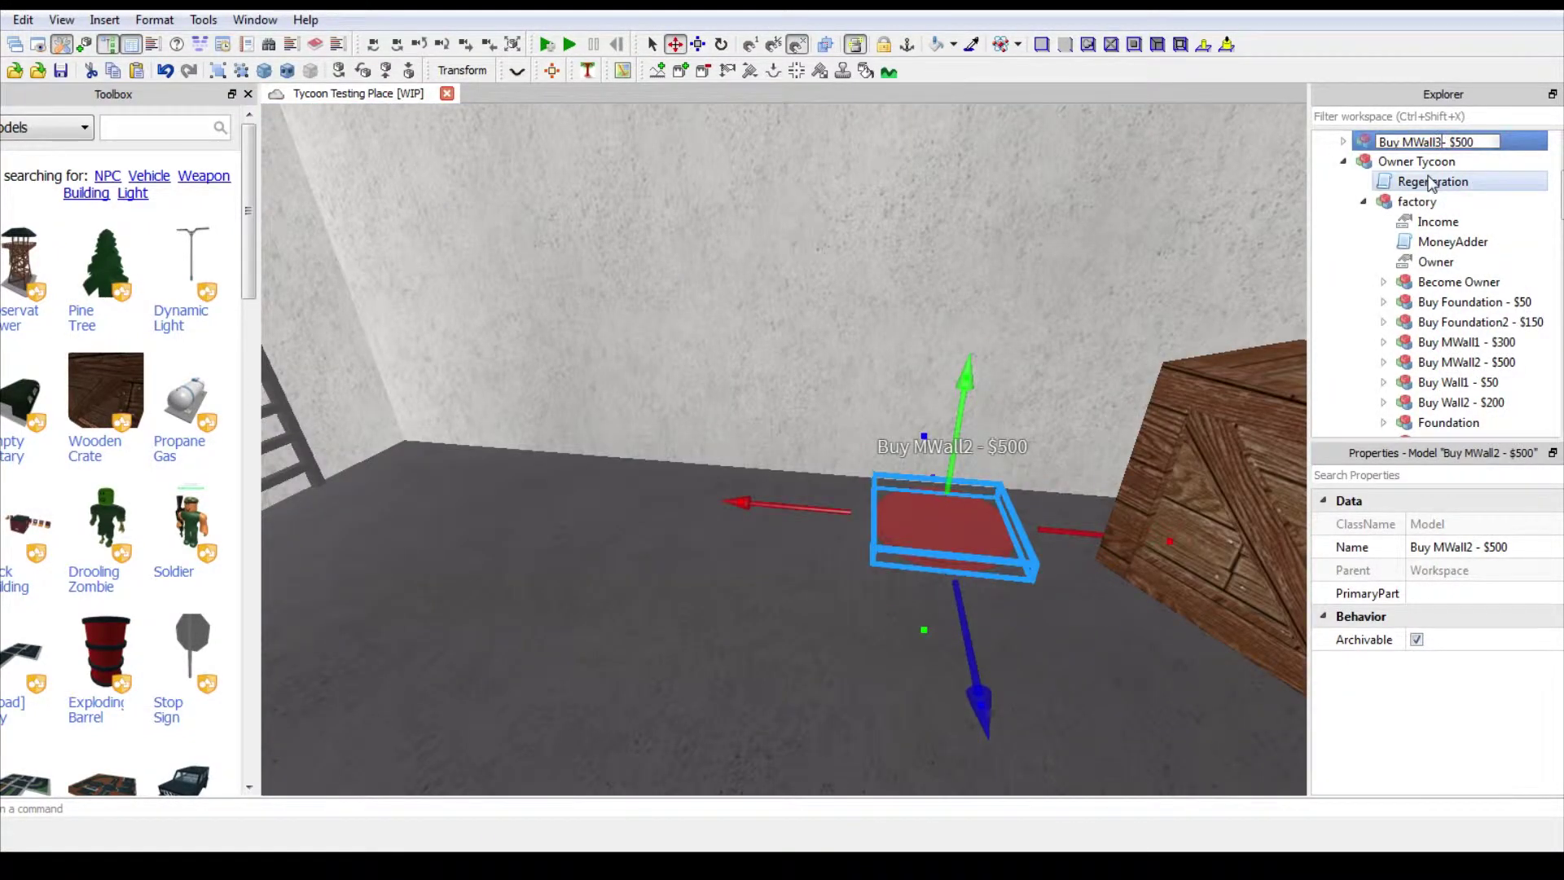
pyautogui.moveTo(1440, 147); pyautogui.dragTo(1421, 203)
pyautogui.scroll(-13, 1425, 326)
pyautogui.scroll(4, 1435, 281)
pyautogui.click(1422, 243)
pyautogui.moveTo(863, 313); pyautogui.dragTo(888, 297, button='right')
pyautogui.moveTo(1398, 242); pyautogui.dragTo(1435, 182)
pyautogui.scroll(2, 1446, 297)
# Edit the script of Buy MWall4 so it targets the upgrade "MWall4" and its cost matches the $1000 price
pyautogui.doubleClick(1484, 262)
pyautogui.doubleClick(1454, 302)
pyautogui.doubleClick(1472, 342)
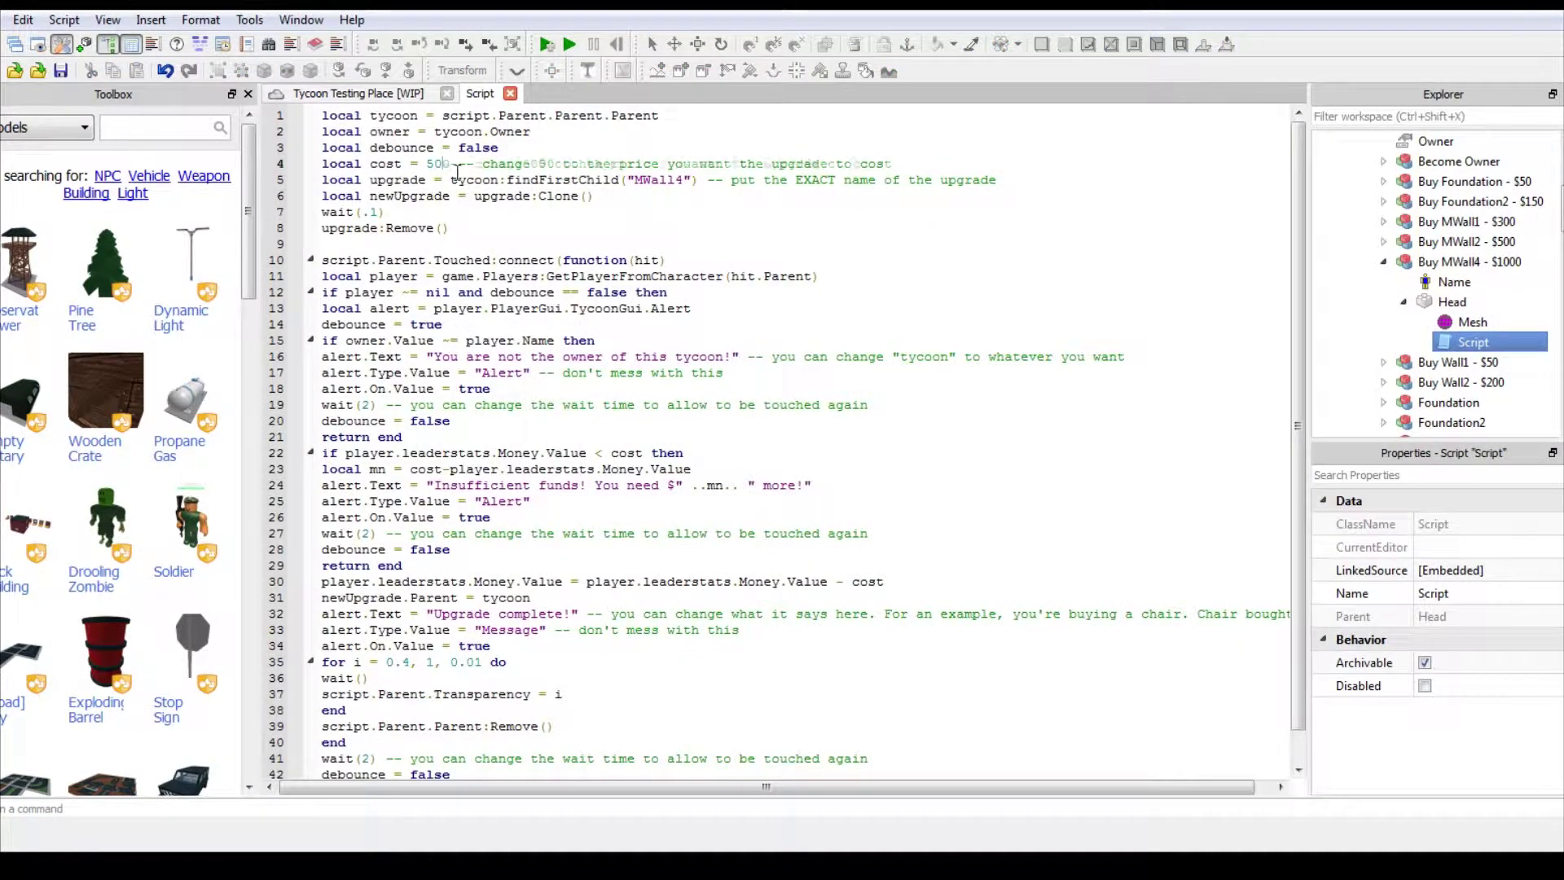
pyautogui.click(511, 93)
# Duplicate the Buy MWall4 button, place the copy between Buy Swords and Buy Wall2, and rename it "Buy MWall3 - $750"
pyautogui.click(1466, 262)
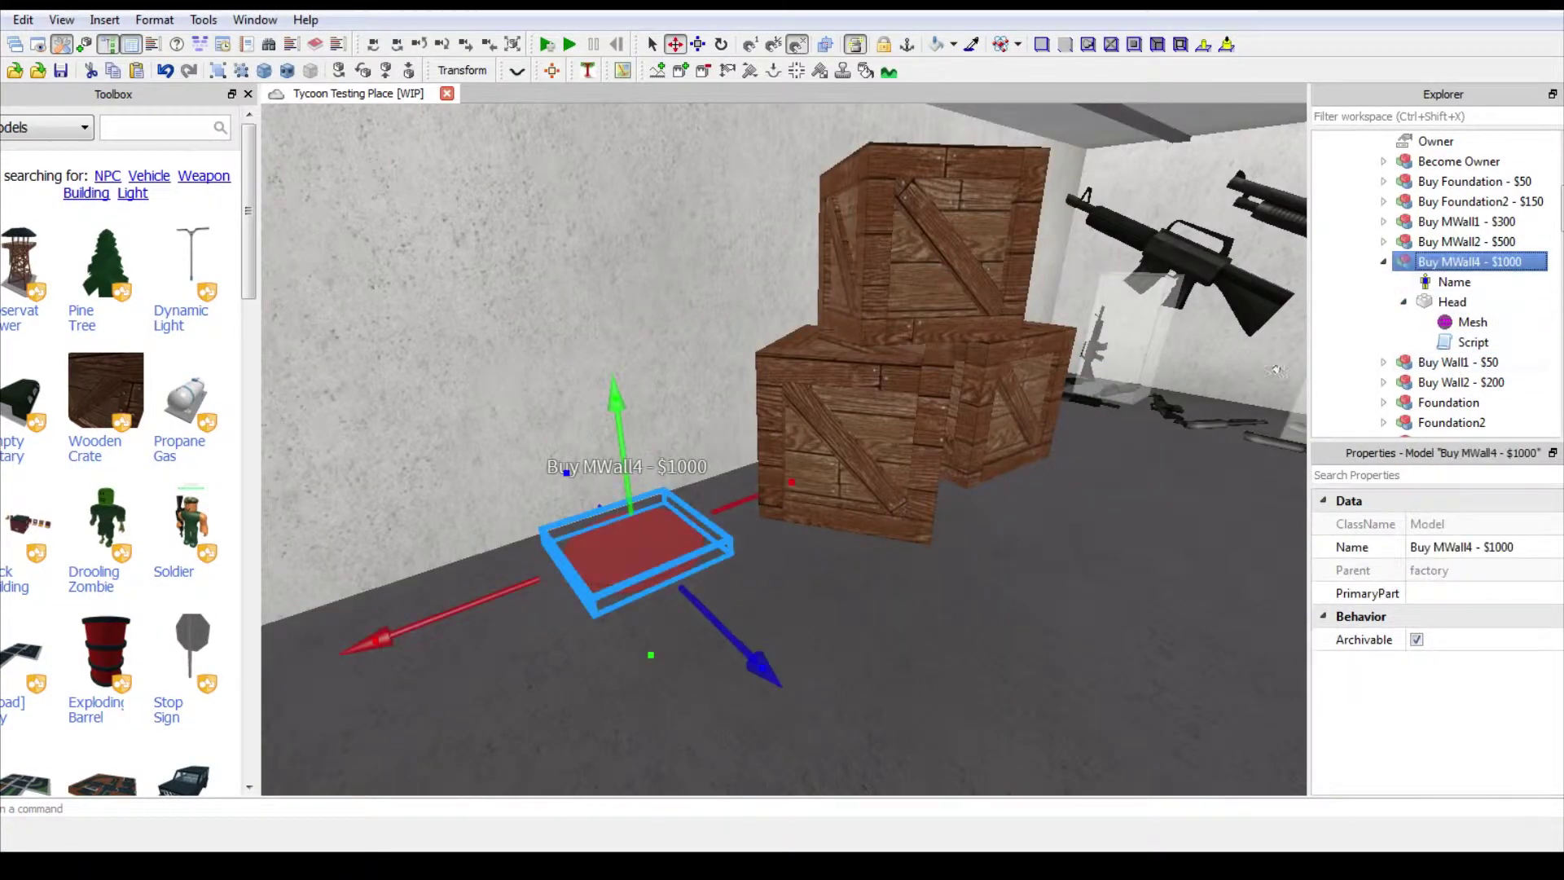
pyautogui.hotkey('ctrl', 'v')
pyautogui.moveTo(671, 548); pyautogui.dragTo(854, 474)
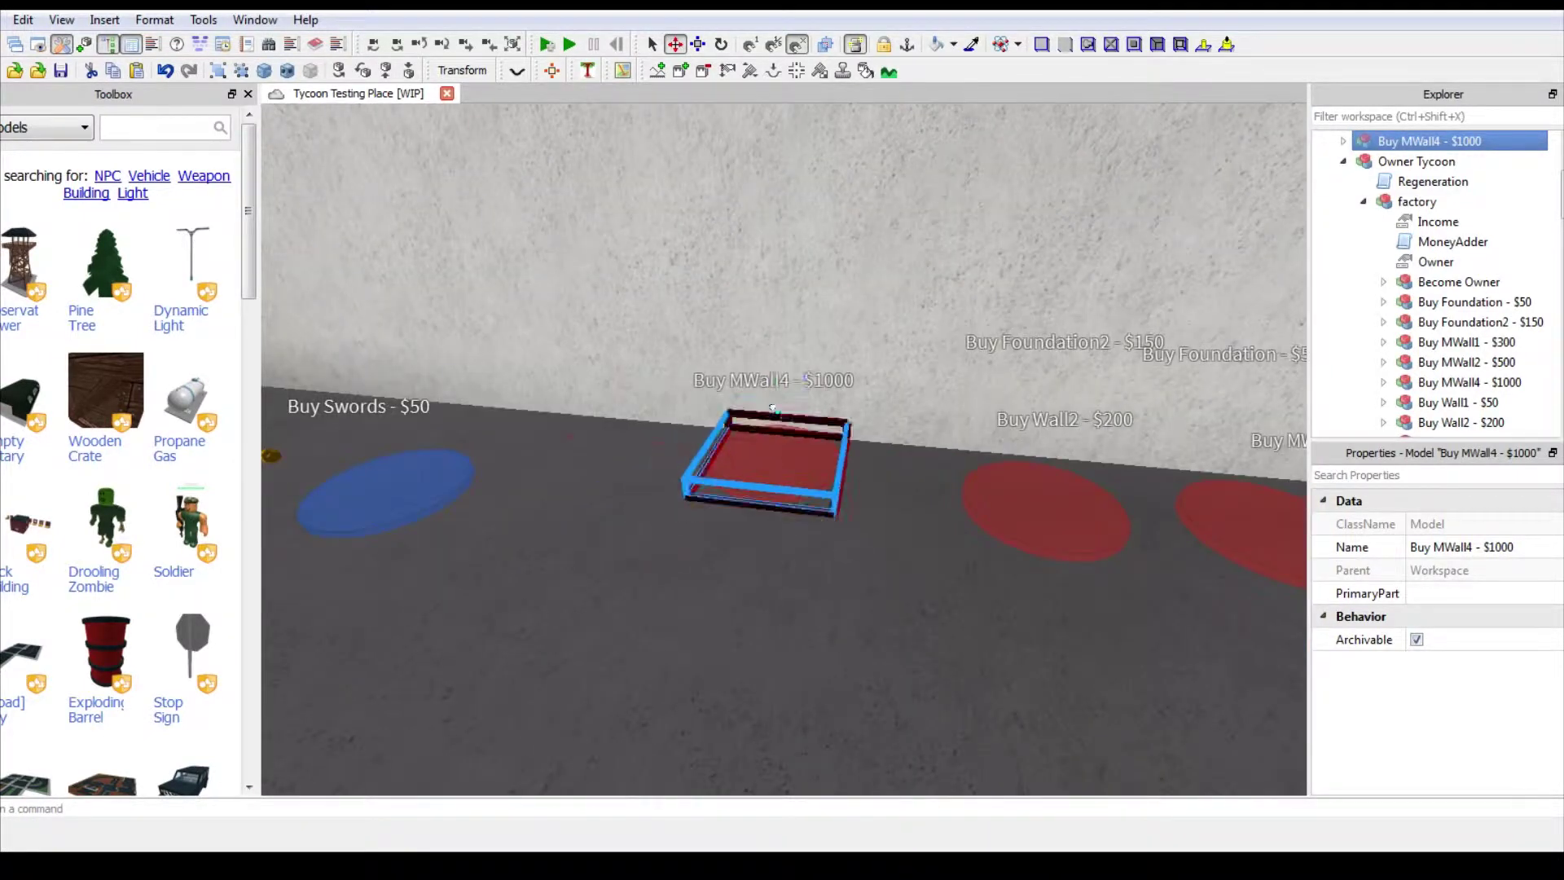
pyautogui.doubleClick(1434, 141)
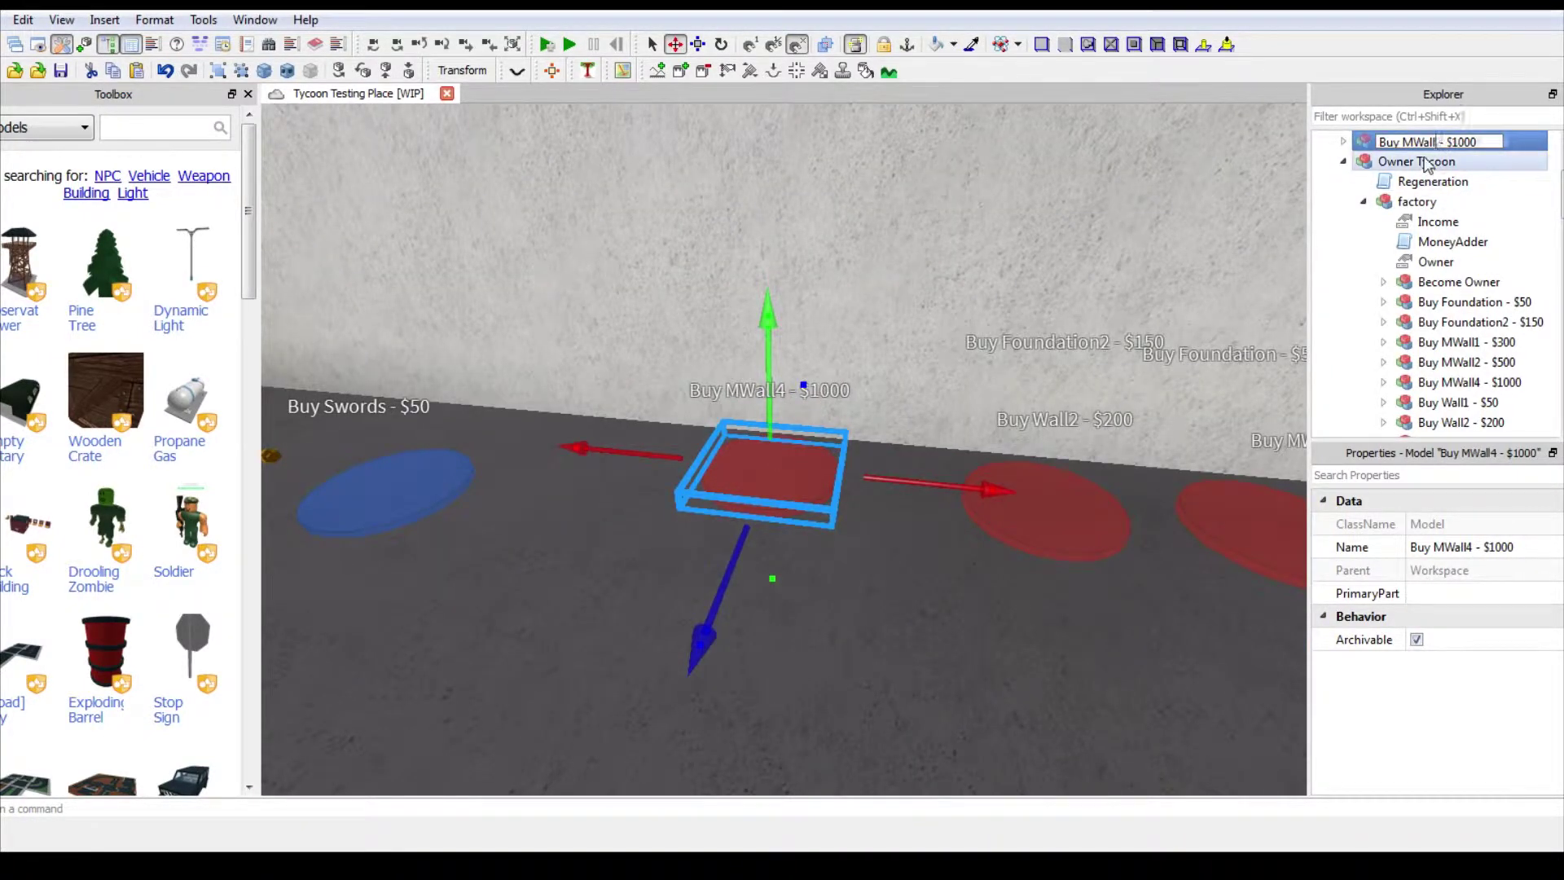
pyautogui.click(1554, 145)
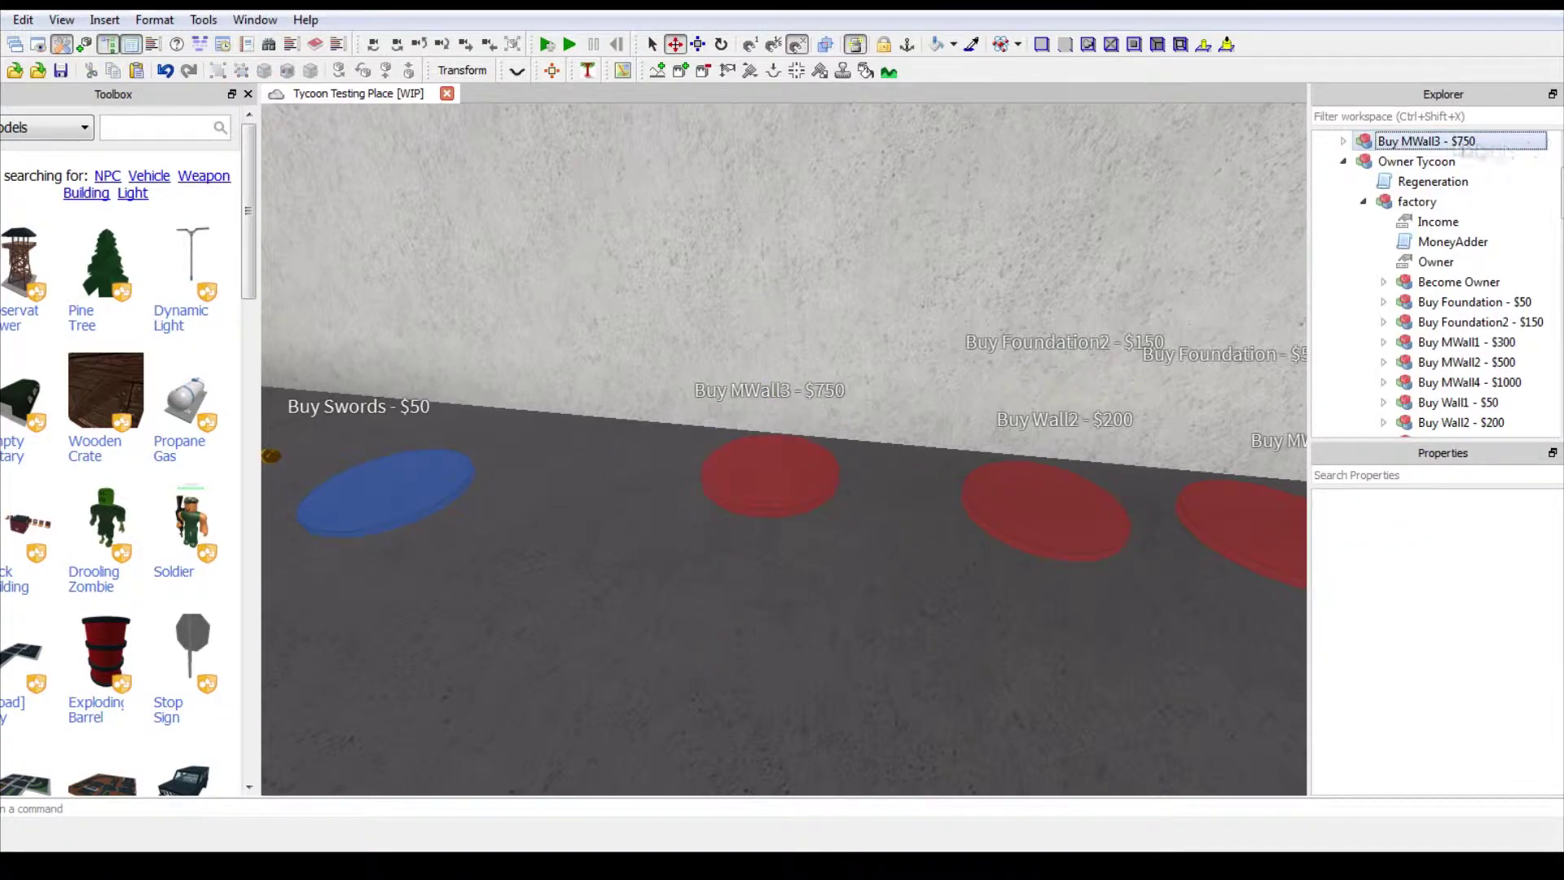
# Edit the script of Buy MWall3 so it targets "MWall3" and its cost matches the $750 price
pyautogui.click(1344, 142)
pyautogui.click(1364, 181)
pyautogui.doubleClick(1433, 223)
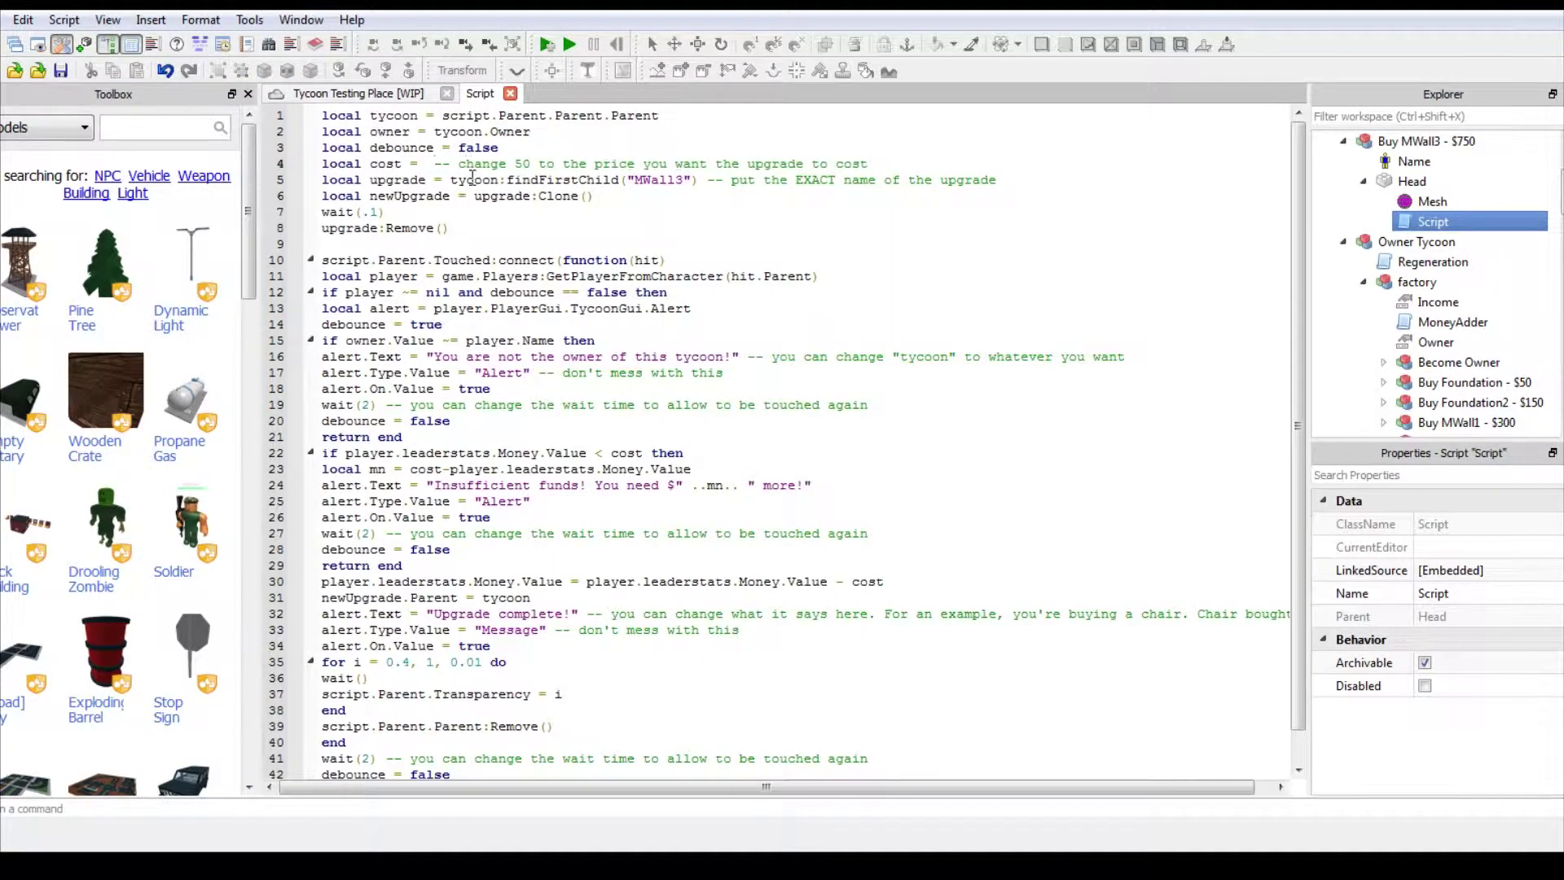
pyautogui.click(510, 94)
# Move the Buy MWall3 - $750 model into the Owner Tycoon's factory
pyautogui.click(1343, 142)
pyautogui.moveTo(1440, 145); pyautogui.dragTo(1434, 203)
pyautogui.scroll(-3, 1466, 322)
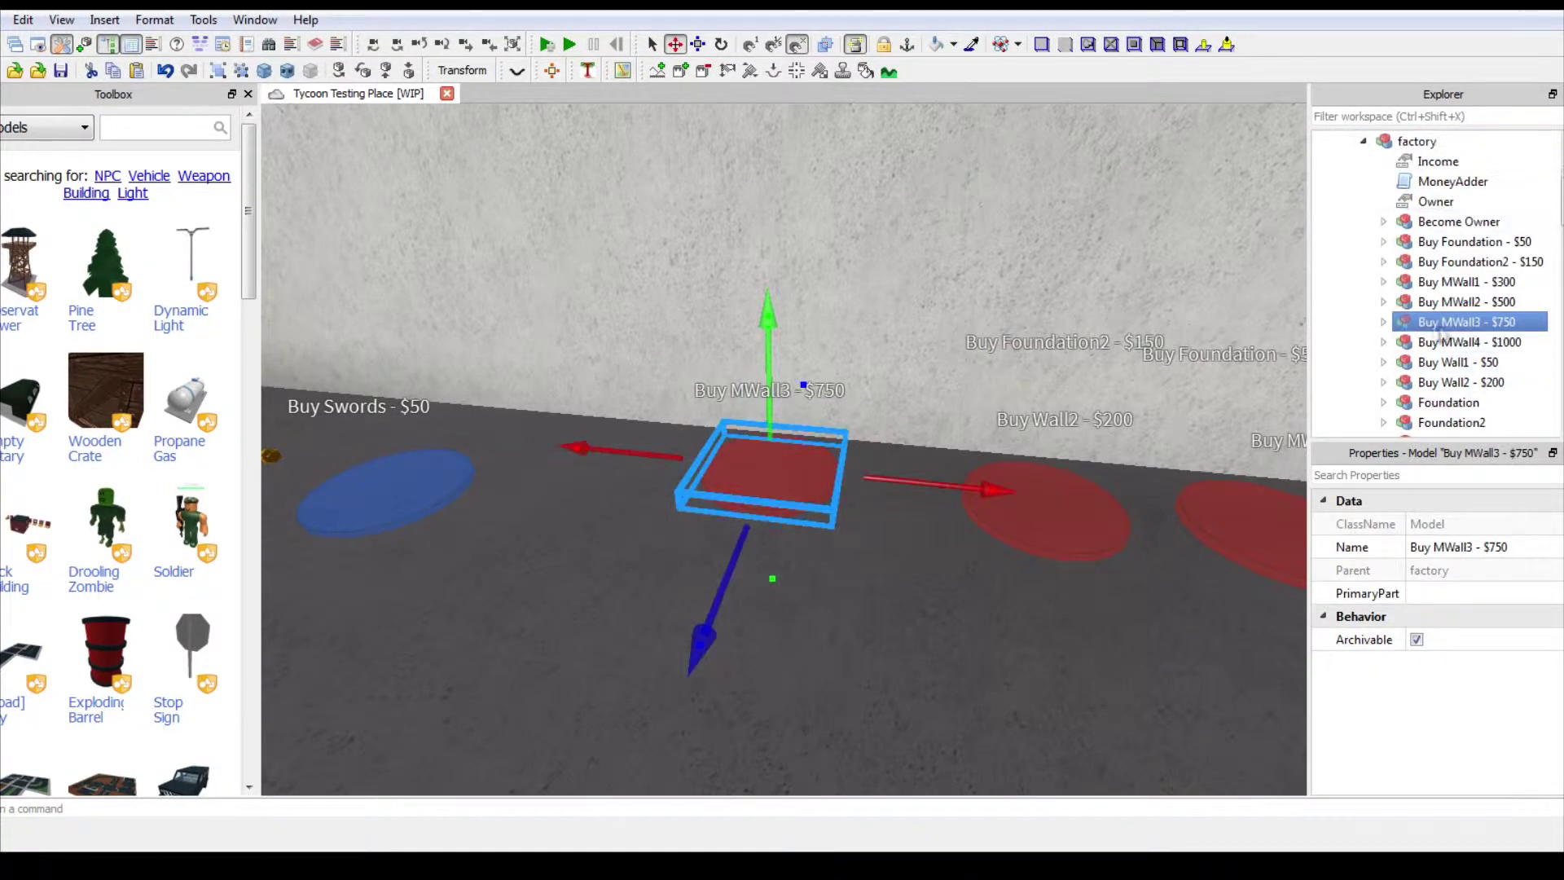
pyautogui.scroll(-7, 1473, 341)
# Move the Wall3 and Wall4 models from the workspace into the Owner Tycoon's factory
pyautogui.moveTo(1431, 282); pyautogui.dragTo(1427, 221)
pyautogui.scroll(-1, 1423, 142)
pyautogui.click(1422, 141)
pyautogui.scroll(3, 1422, 141)
pyautogui.scroll(-8, 1473, 309)
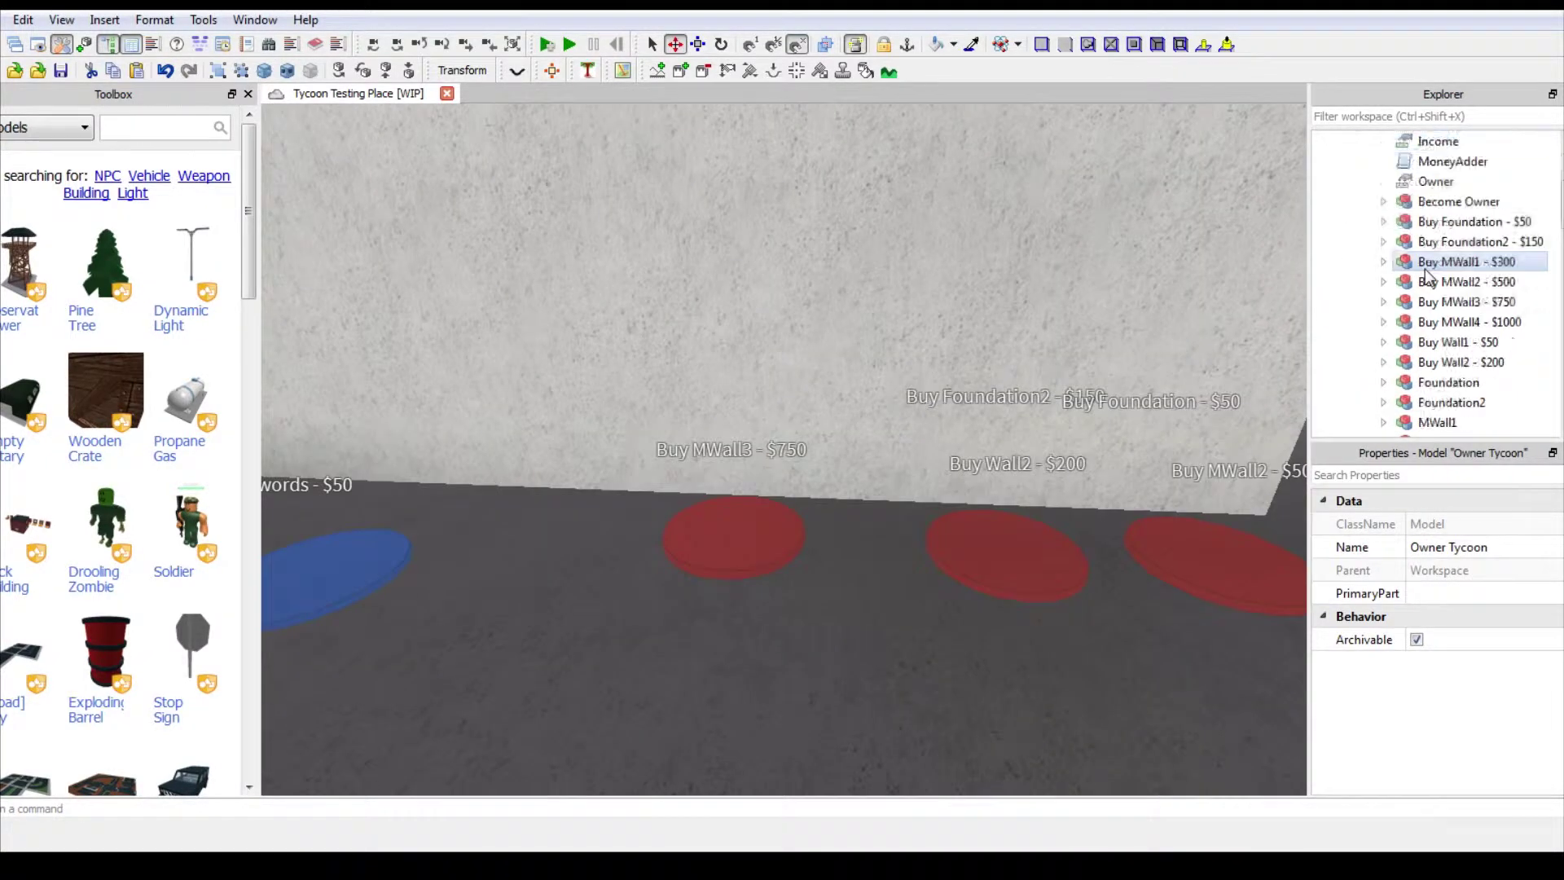
pyautogui.scroll(-5, 1473, 309)
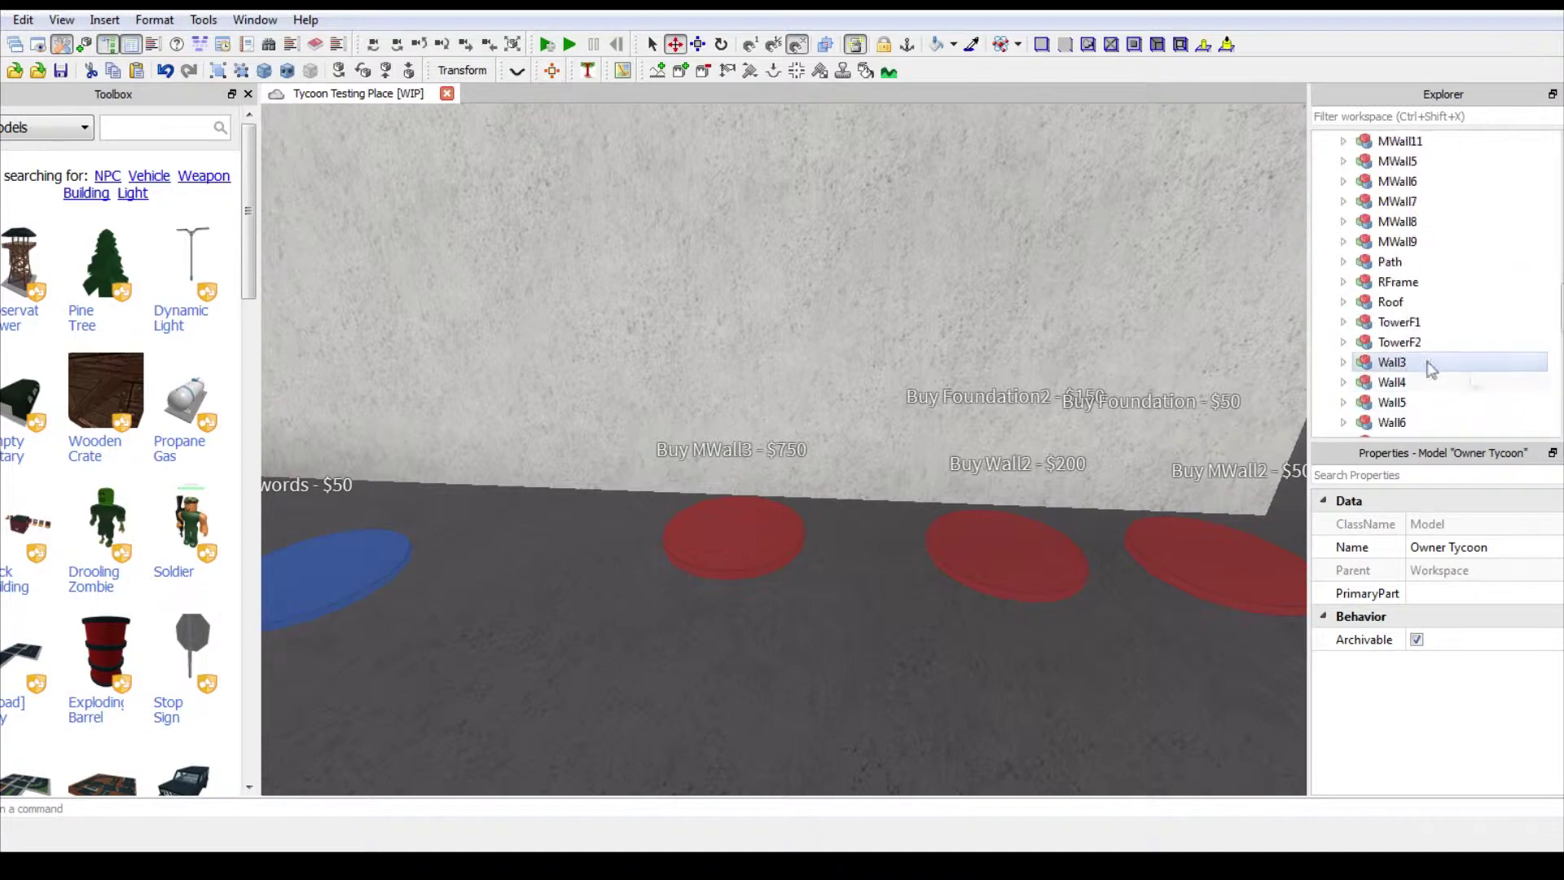
pyautogui.click(1427, 363)
pyautogui.keyDown('ctrl'); pyautogui.click(1427, 382); pyautogui.keyUp('ctrl')
pyautogui.moveTo(1427, 380); pyautogui.dragTo(1416, 208)
pyautogui.scroll(7, 1442, 252)
# Duplicate the Buy MWall3 button, place the copy next to it, and rename it "Buy Wall3 - $888"
pyautogui.click(1467, 282)
pyautogui.click(1473, 303)
pyautogui.hotkey('ctrl', 'c')
pyautogui.hotkey('ctrl', 'v')
pyautogui.moveTo(692, 462); pyautogui.dragTo(511, 525)
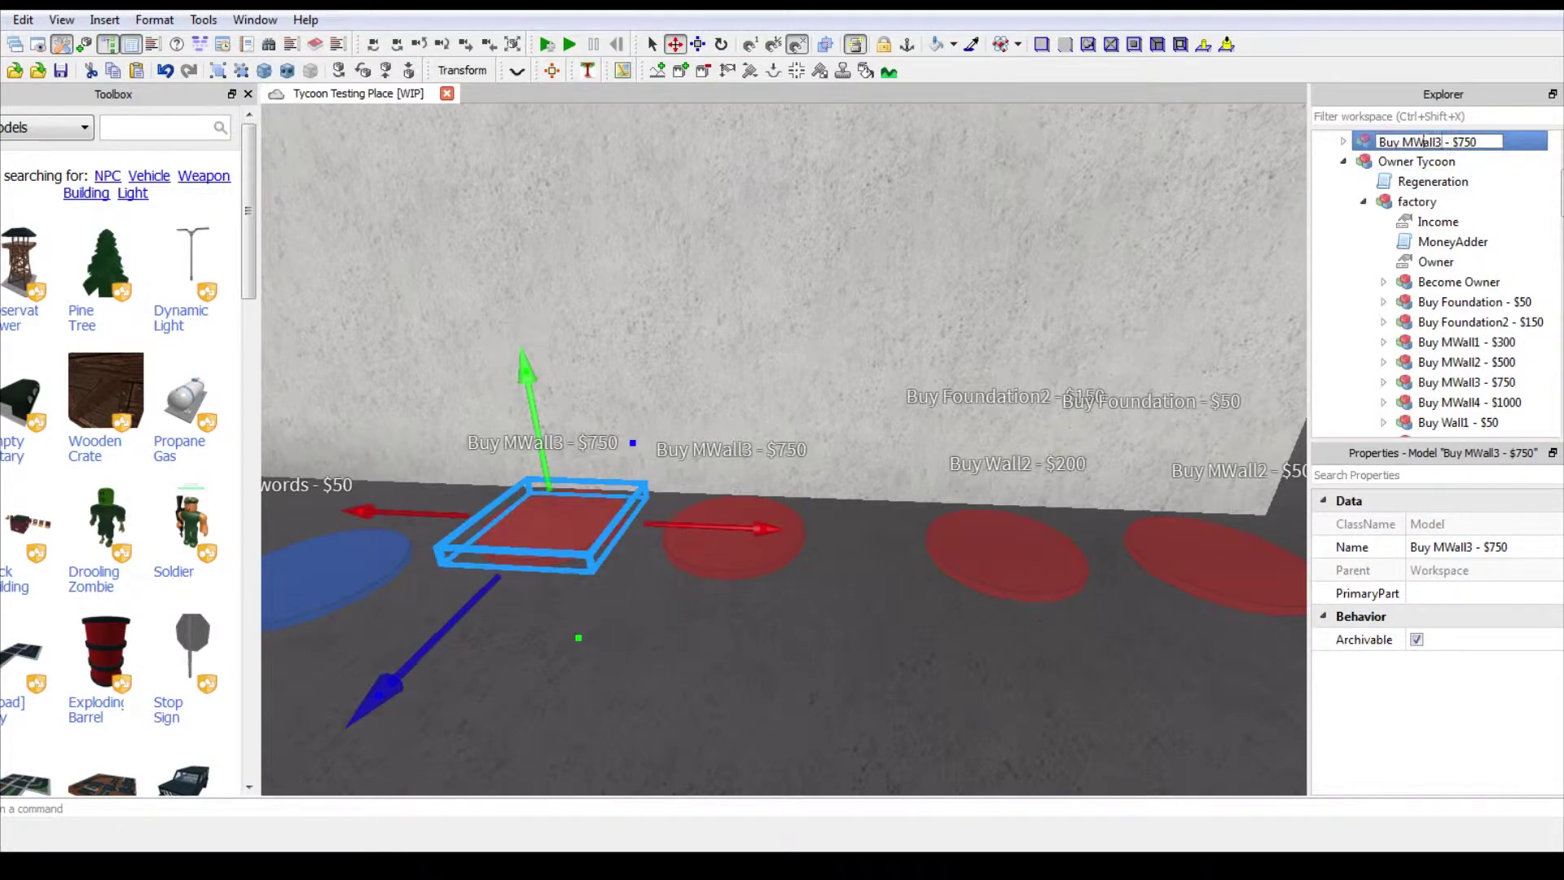
pyautogui.write('88')
pyautogui.click(1459, 162)
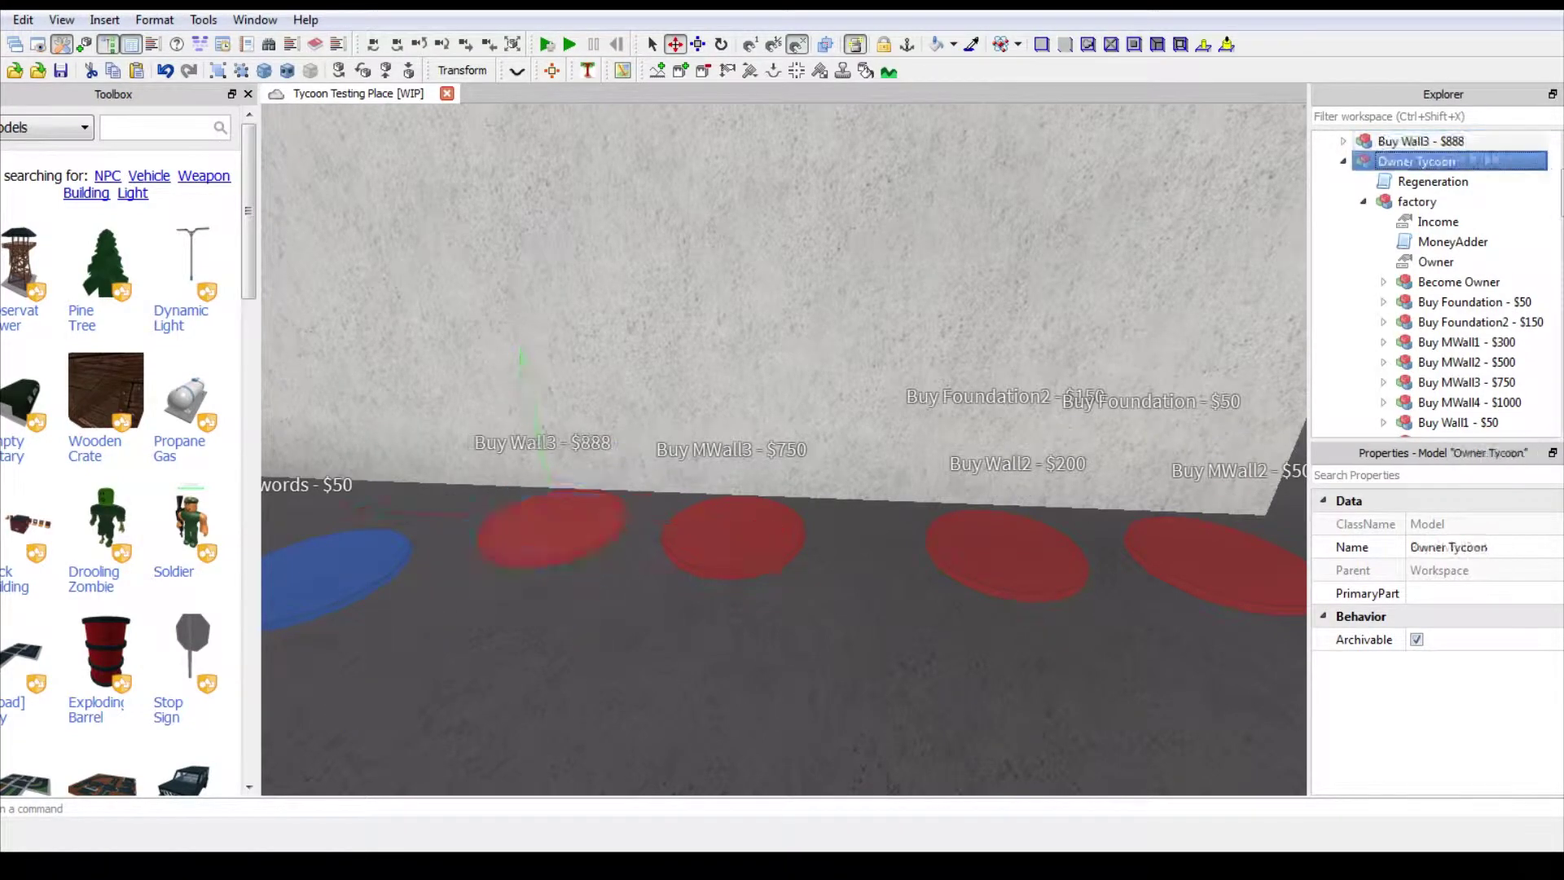
# Set the cost in the Buy Wall3 script to 888 and the upgrade name to "Wall3"
pyautogui.doubleClick(1426, 143)
pyautogui.doubleClick(1417, 182)
pyautogui.doubleClick(1434, 220)
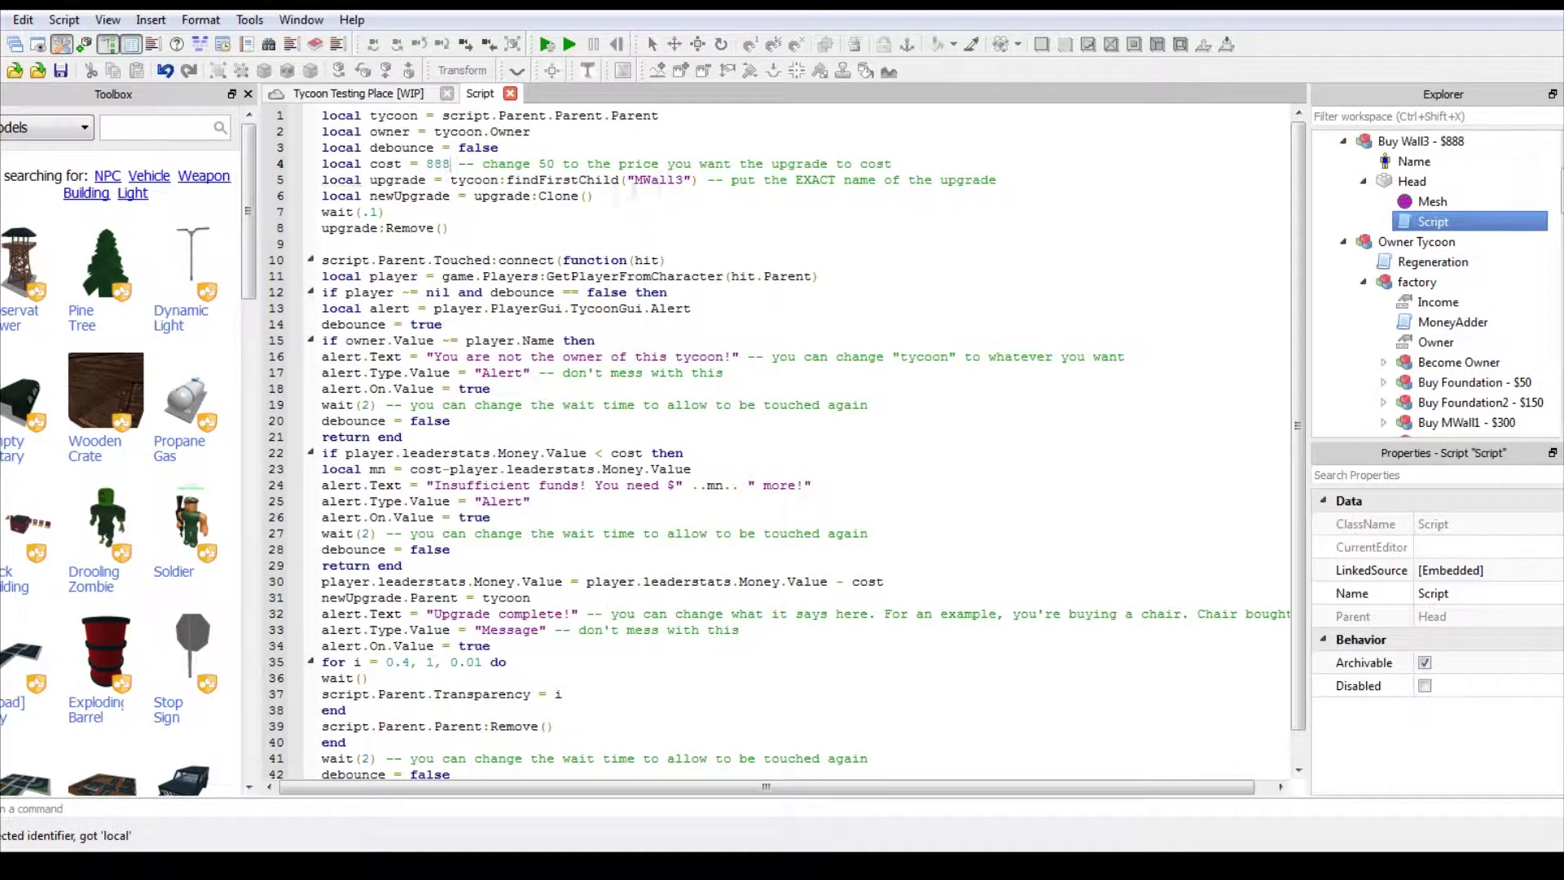
pyautogui.press('BackSpace')
pyautogui.click(510, 94)
# Change the Buy Wall3 button's price to $200 in its name and set the script's cost to 200
pyautogui.click(1419, 142)
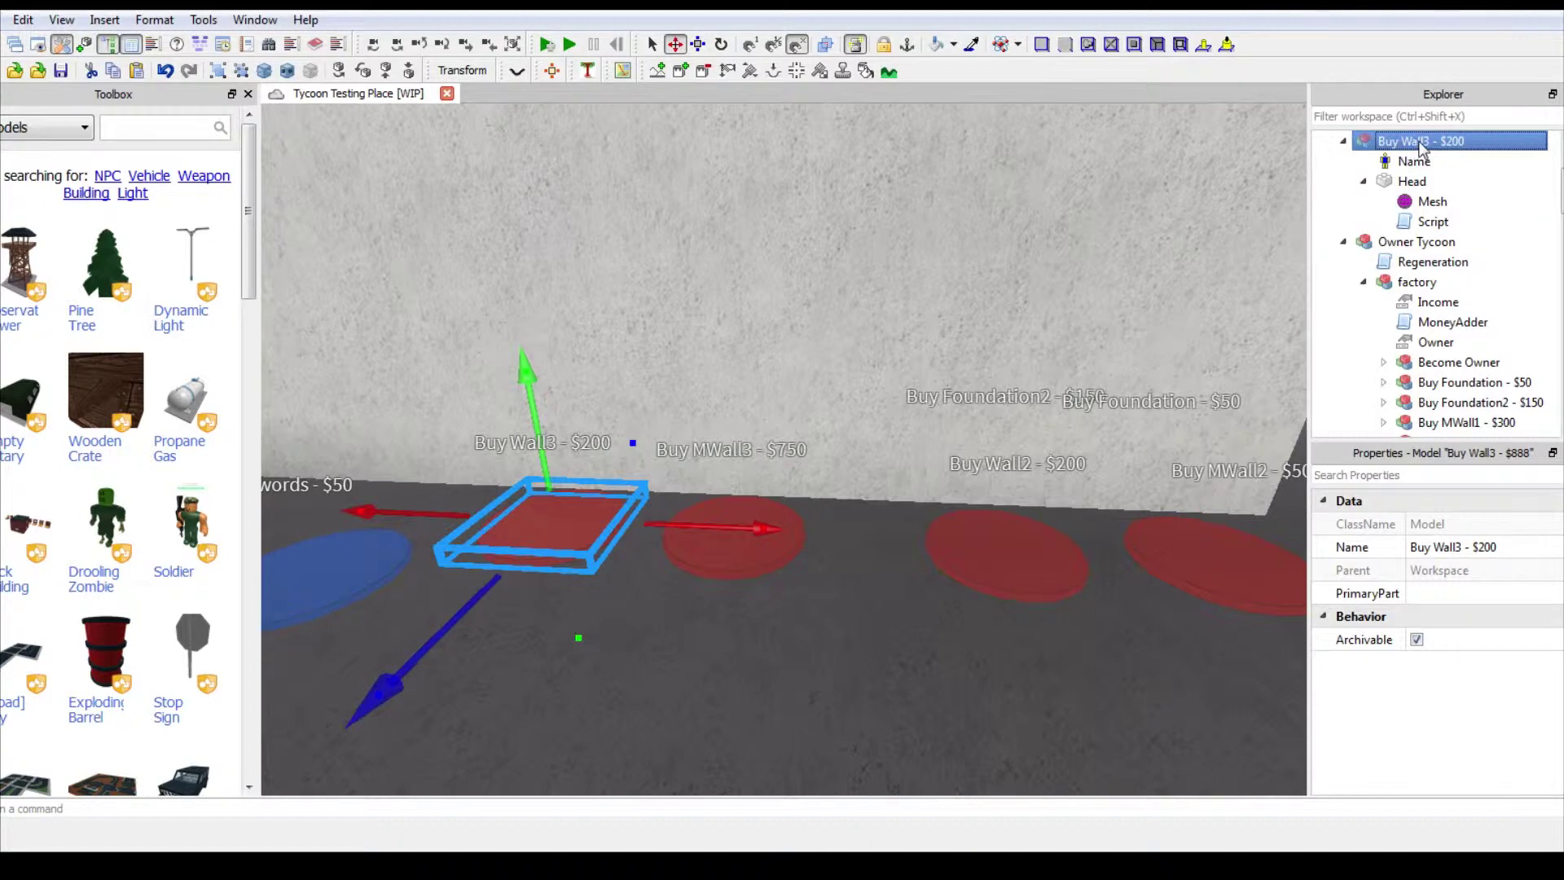
pyautogui.doubleClick(1418, 223)
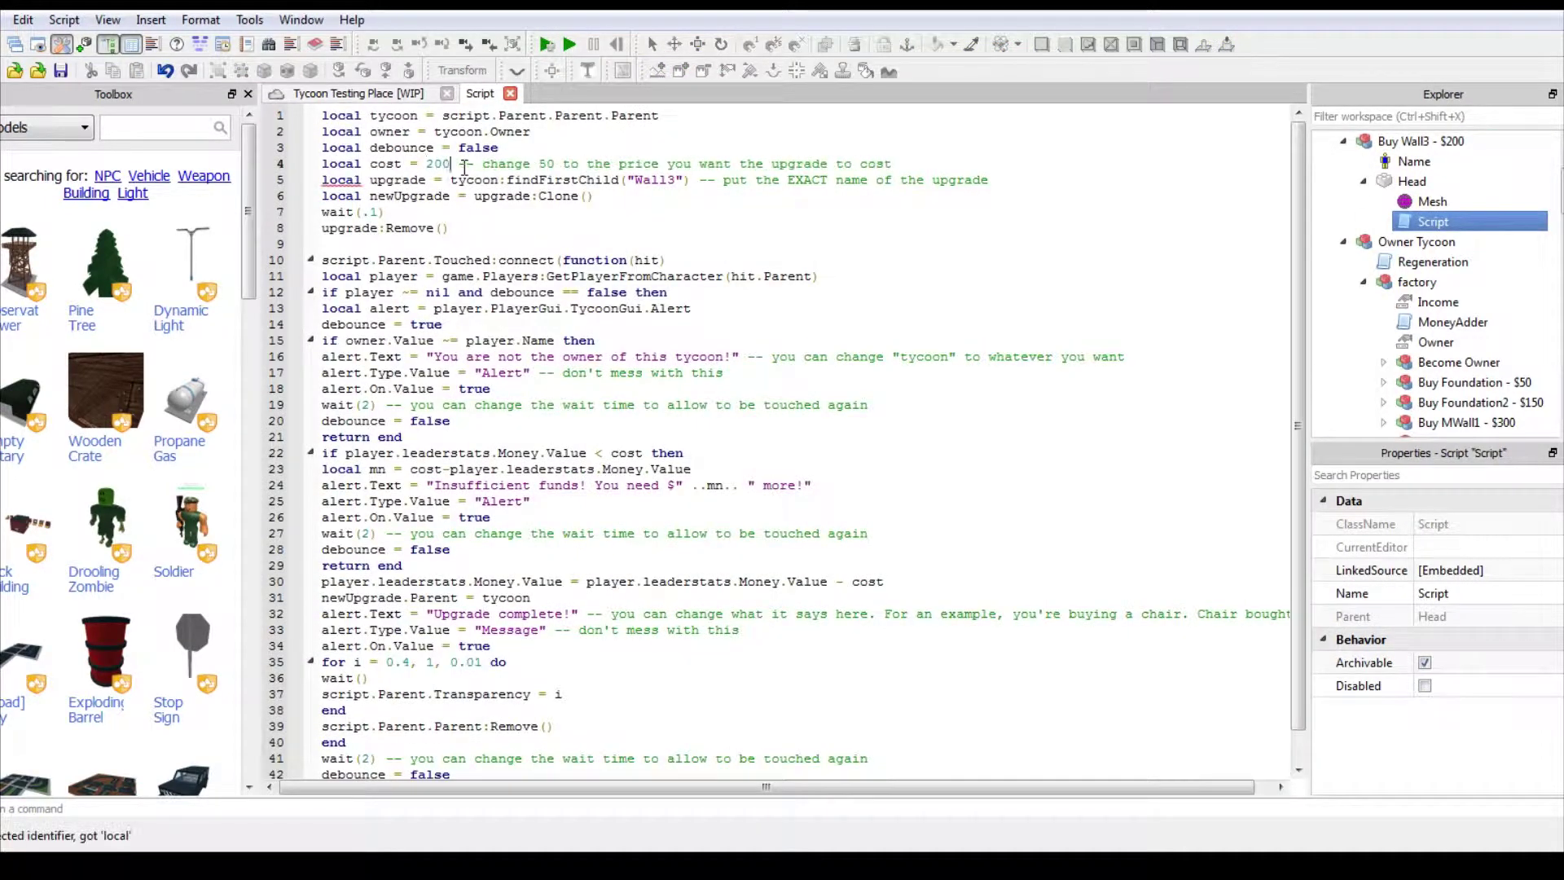
pyautogui.click(509, 95)
# Move the Buy Wall3 - $200 model into the Owner Tycoon's factory
pyautogui.doubleClick(1452, 144)
pyautogui.click(1436, 164)
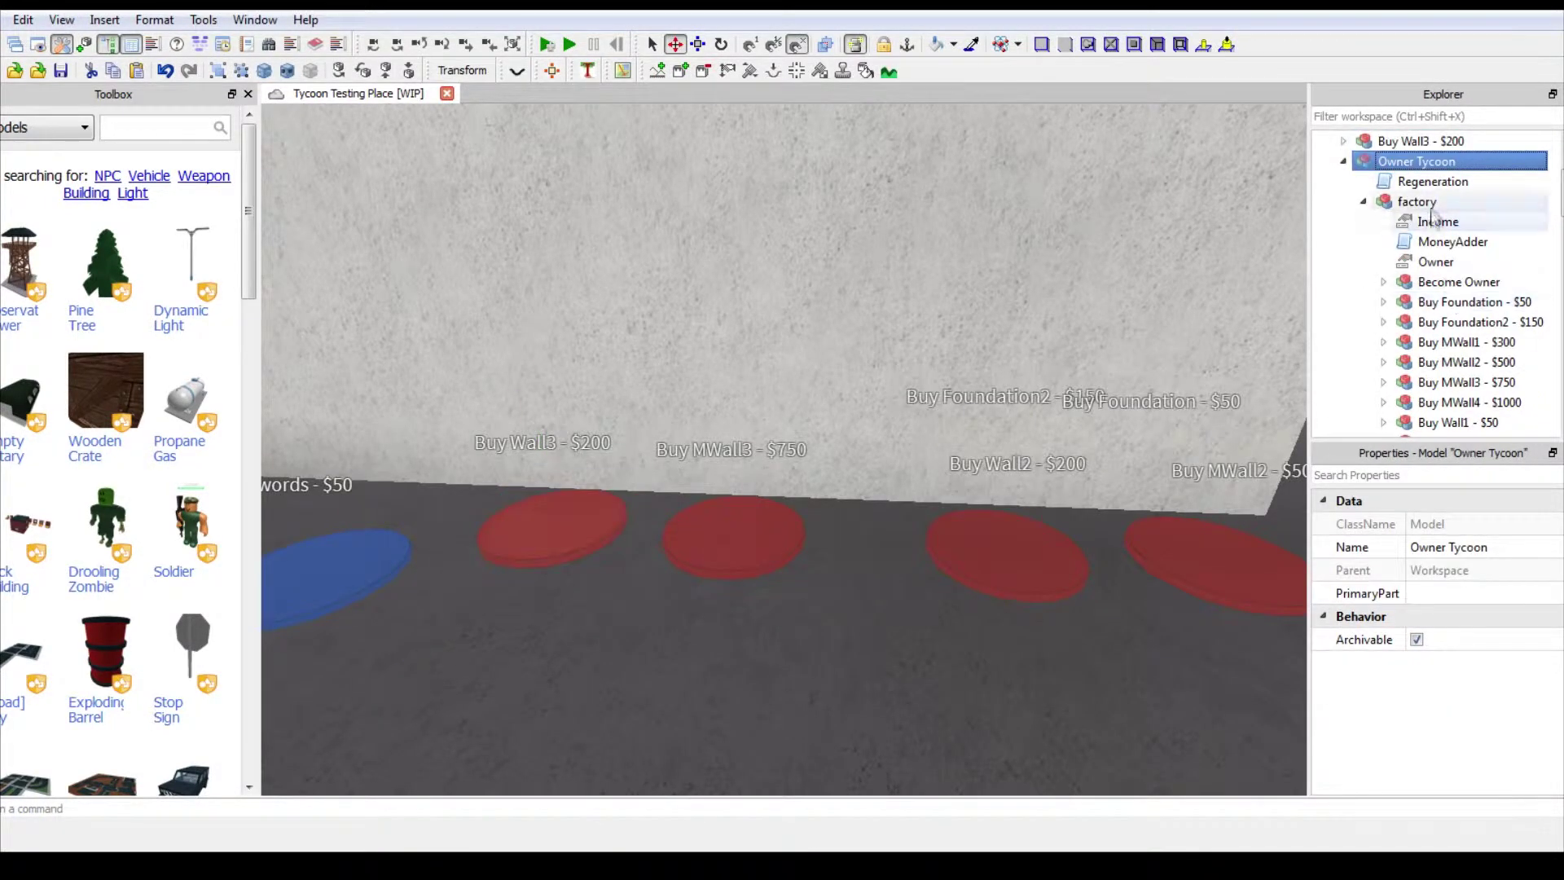
pyautogui.click(1430, 204)
pyautogui.scroll(-4, 1438, 219)
pyautogui.scroll(2, 1439, 224)
pyautogui.click(1469, 322)
pyautogui.scroll(2, 1469, 323)
pyautogui.moveTo(1442, 143); pyautogui.dragTo(1410, 206)
# Duplicate the Buy Wall3 button, place the copy next to Buy MWall4, and rename it "Buy Wall4 - $200"
pyautogui.scroll(-1, 1449, 262)
pyautogui.rightClick(1442, 361)
pyautogui.click(1360, 582)
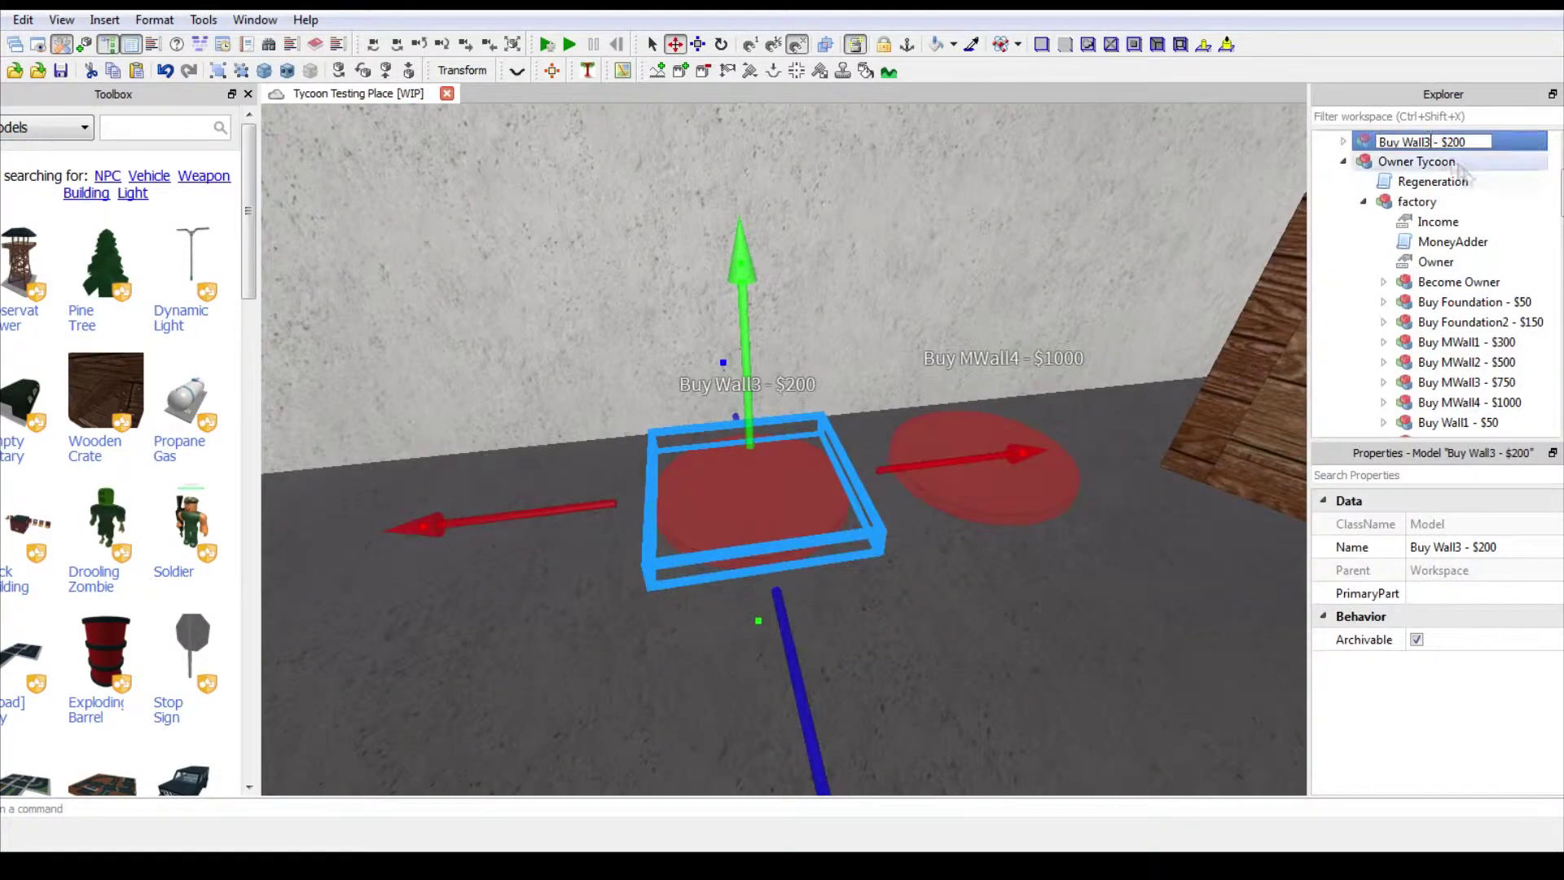
pyautogui.click(1551, 147)
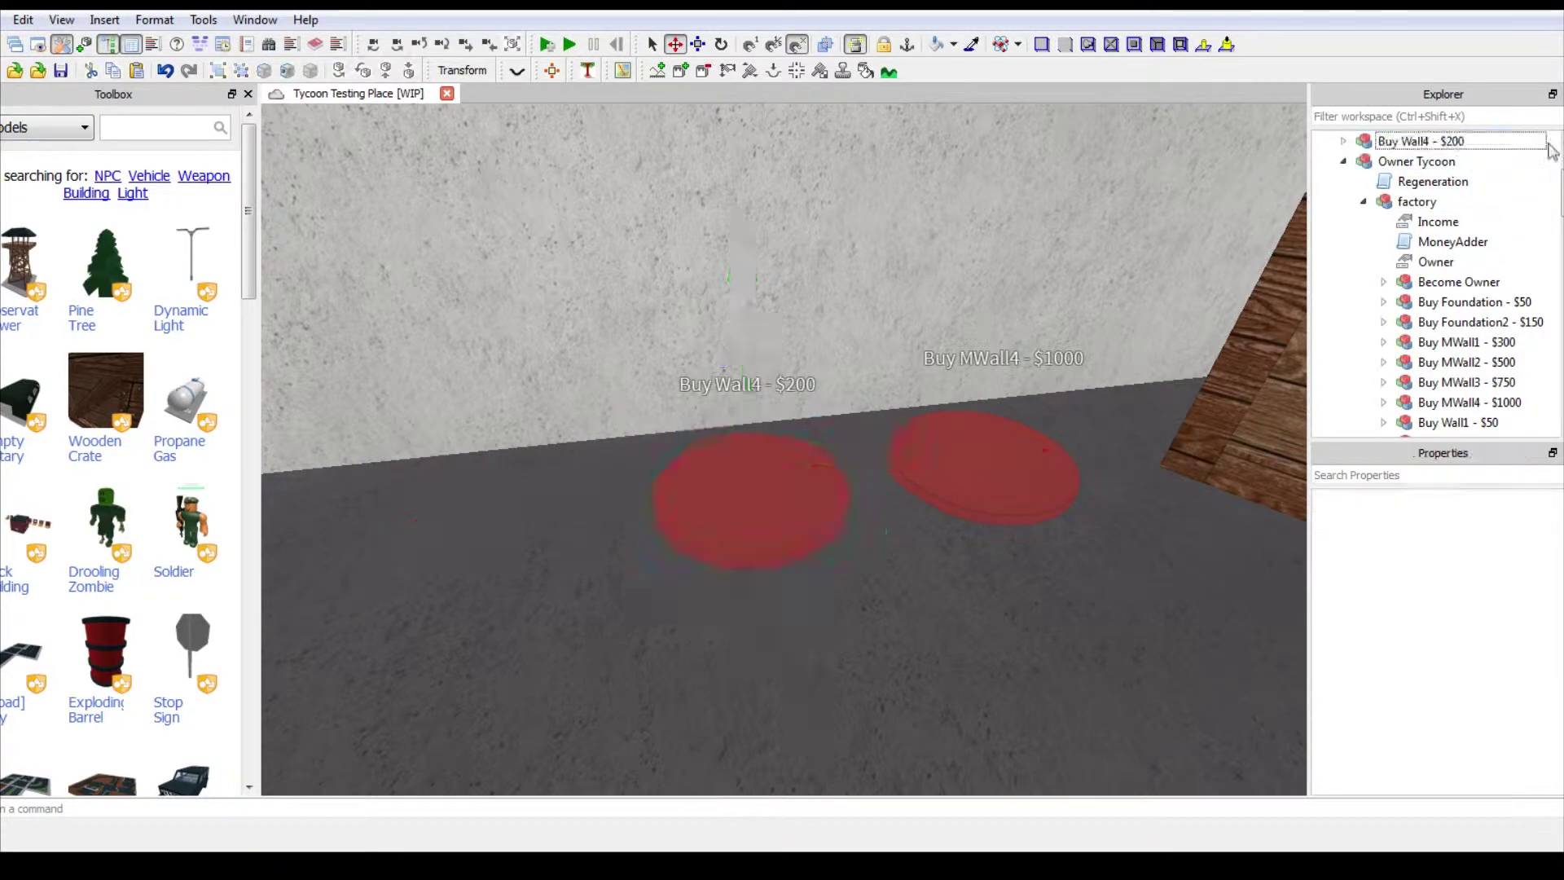
# Change the upgrade name in the Buy Wall4 button's script to match Wall4
pyautogui.doubleClick(1422, 142)
pyautogui.doubleClick(1412, 182)
pyautogui.doubleClick(1433, 222)
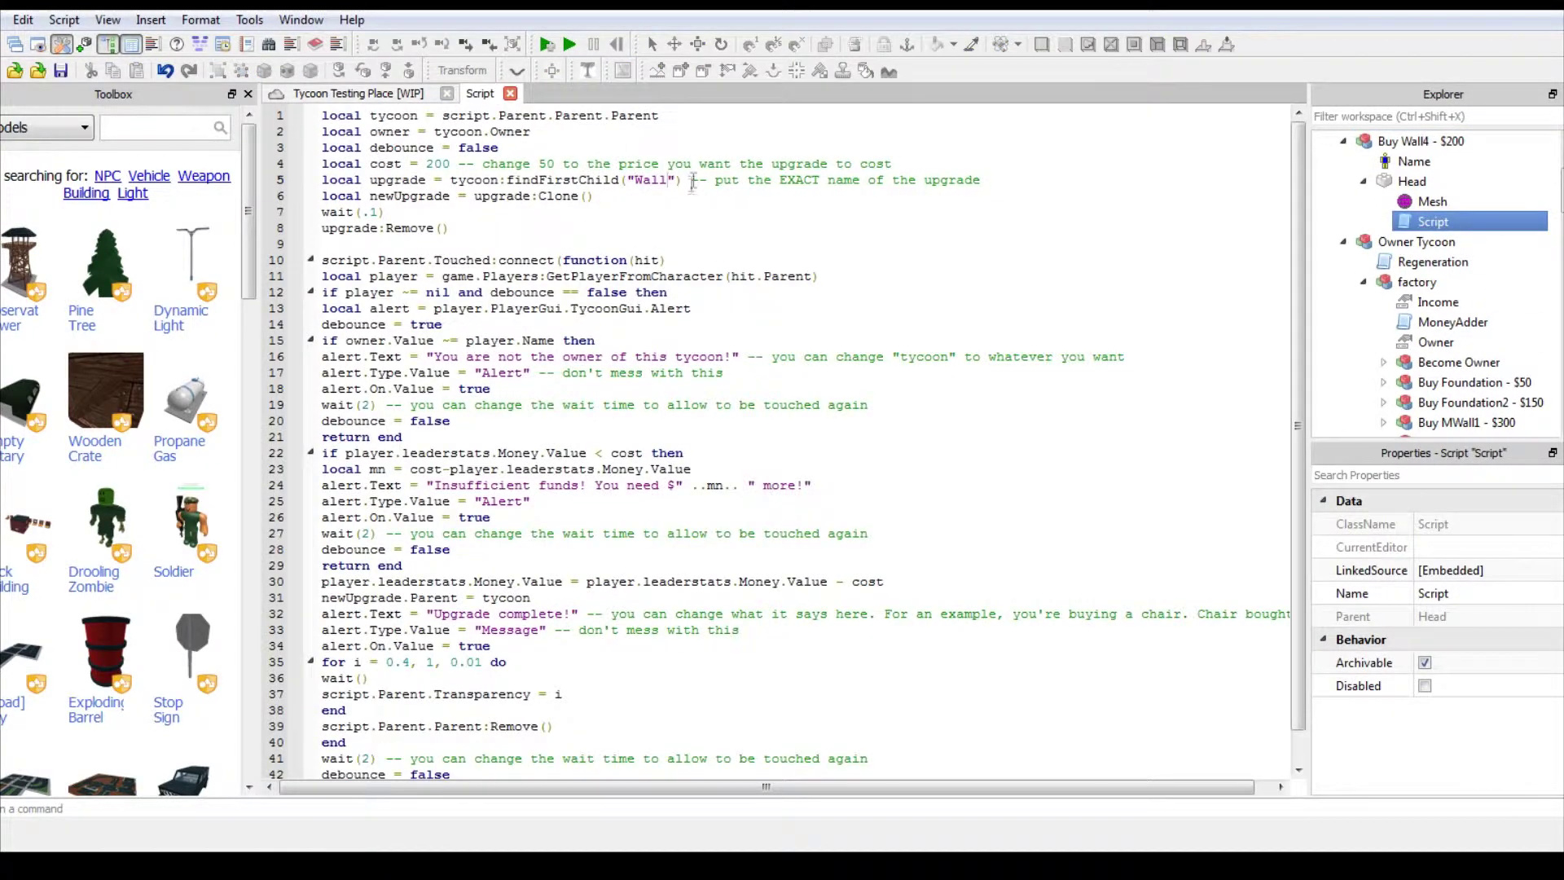
pyautogui.click(510, 93)
# Move the Buy Wall4 - $200 model into the Owner Tycoon's factory
pyautogui.click(1420, 141)
pyautogui.click(1343, 141)
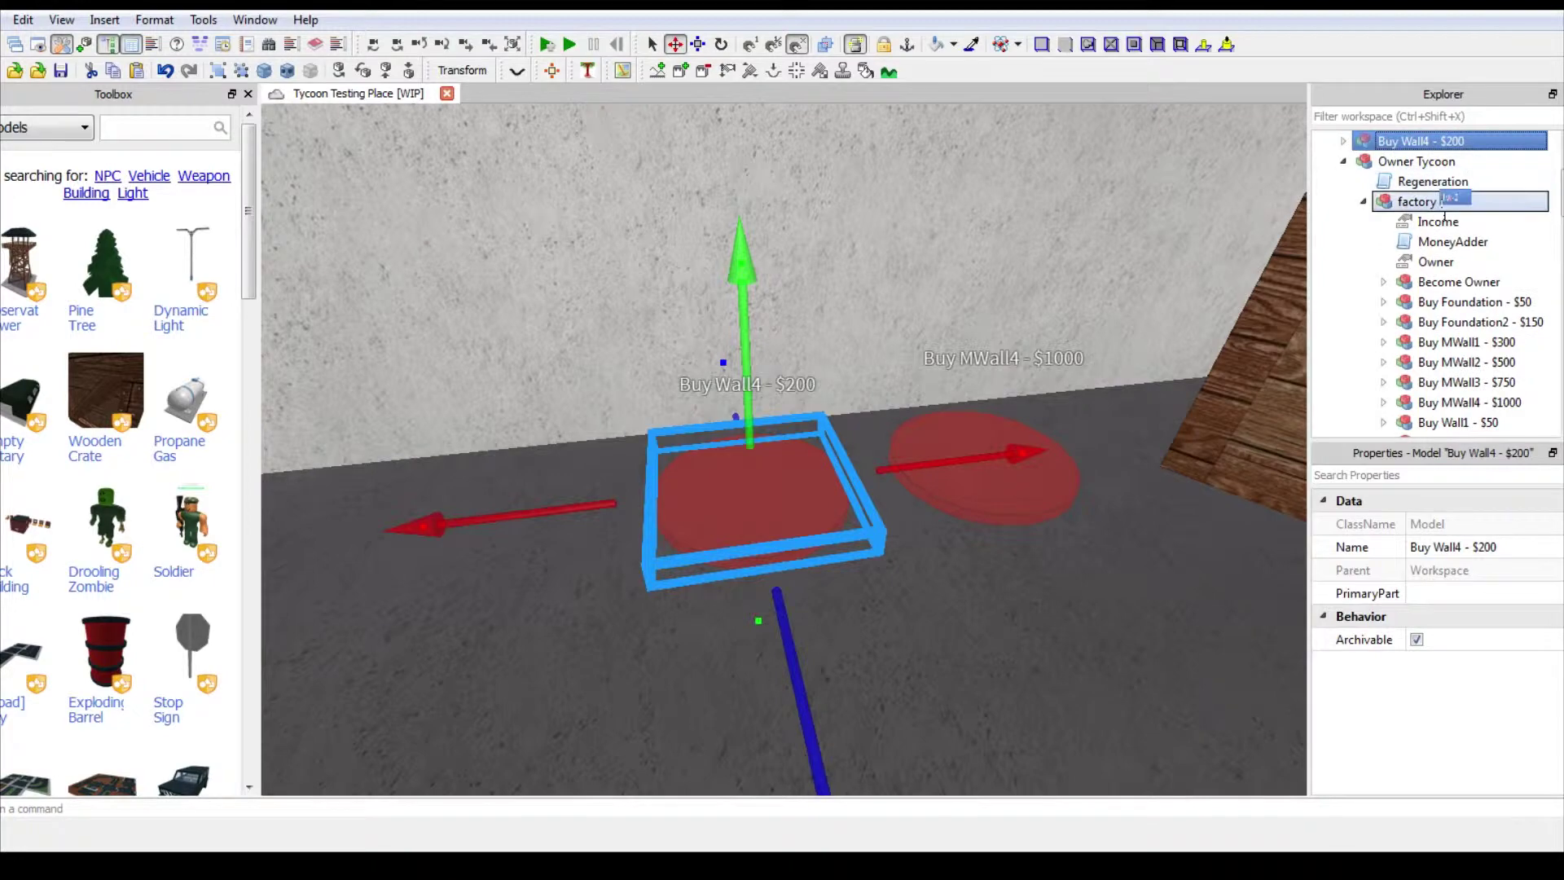
pyautogui.moveTo(1444, 205); pyautogui.dragTo(1441, 202)
pyautogui.scroll(-2, 1499, 407)
# Expand the Worker Tycoon's factory and check its weapon buy buttons in the weapon room
pyautogui.scroll(4, 1505, 424)
pyautogui.moveTo(847, 351); pyautogui.dragTo(981, 243, button='right')
pyautogui.scroll(-5, 981, 244)
pyautogui.click(981, 244)
pyautogui.scroll(5, 980, 244)
pyautogui.click(1403, 261)
pyautogui.doubleClick(1403, 262)
pyautogui.doubleClick(1398, 283)
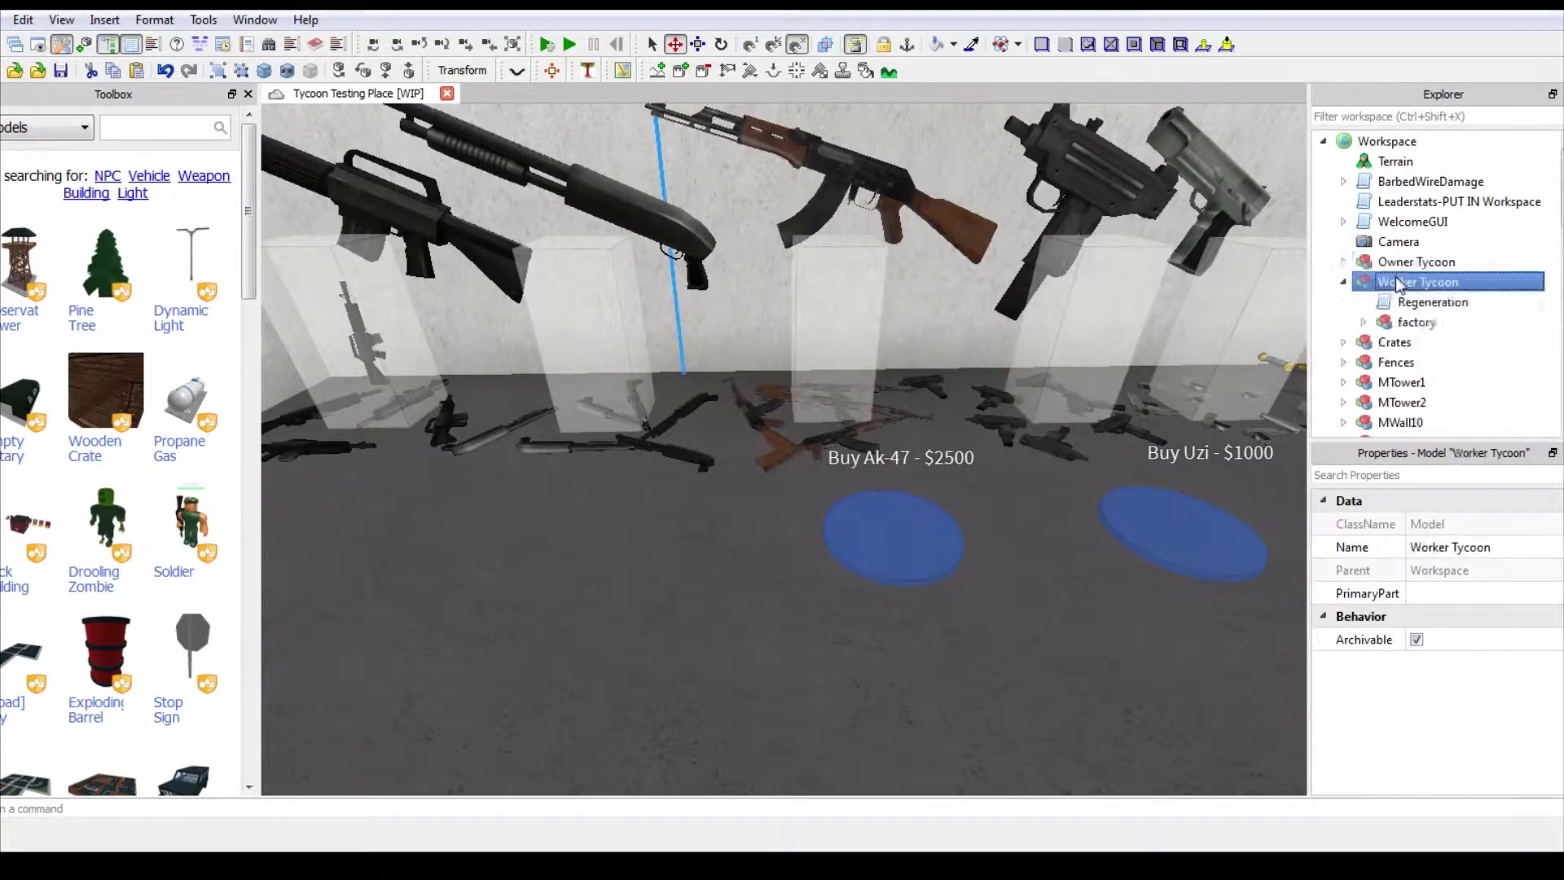
pyautogui.doubleClick(1416, 323)
pyautogui.scroll(-5, 1453, 294)
pyautogui.moveTo(977, 366); pyautogui.dragTo(1141, 387, button='right')
pyautogui.click(1457, 221)
pyautogui.click(1458, 203)
# Move the Wep5 and Wep6 models from the workspace into the Worker Tycoon's factory
pyautogui.scroll(-8, 1506, 251)
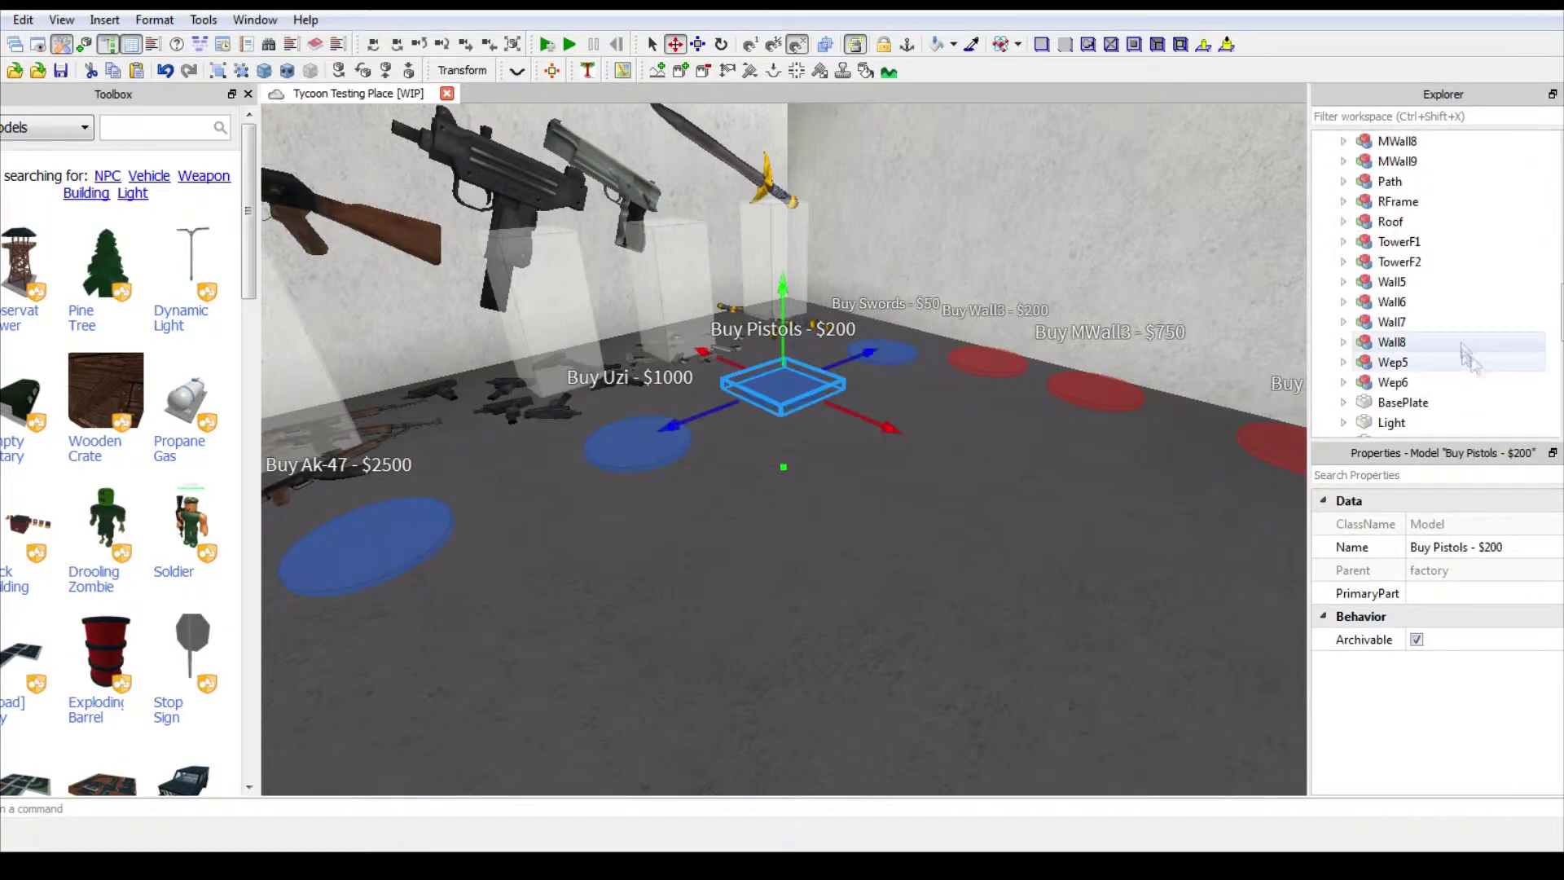
pyautogui.moveTo(1548, 386); pyautogui.dragTo(1491, 348)
pyautogui.moveTo(1420, 149); pyautogui.dragTo(1467, 309)
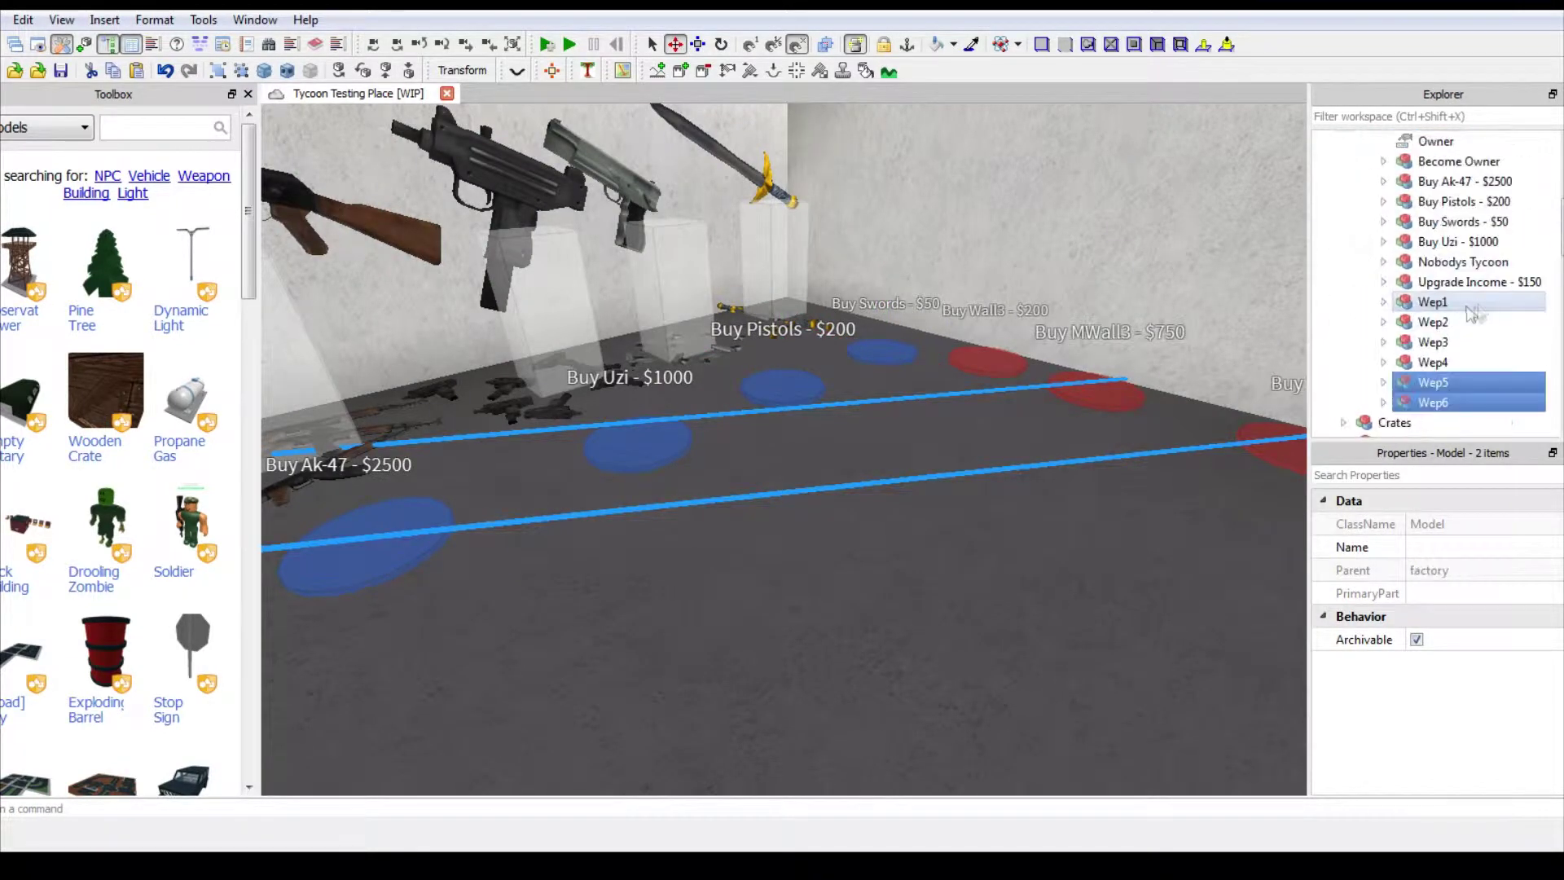
pyautogui.click(1482, 302)
# Set the cost in the Buy Ak-47 button's script to 2500
pyautogui.doubleClick(1465, 242)
pyautogui.doubleClick(1452, 282)
pyautogui.doubleClick(1472, 323)
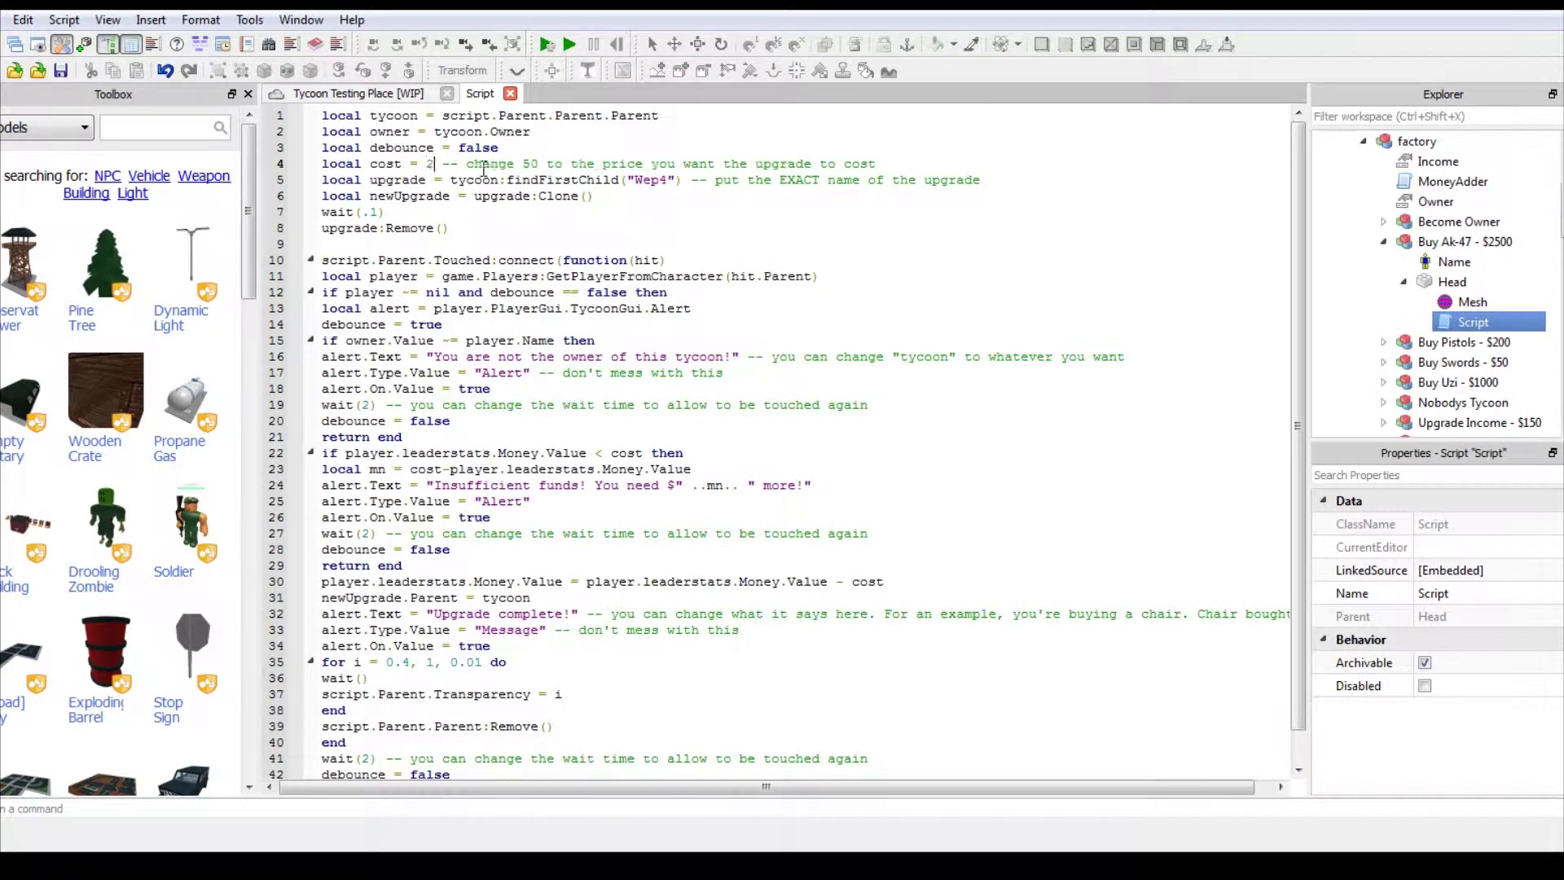
pyautogui.click(510, 94)
# Duplicate the Buy Ak-47 button within the factory and place the copy in front of the shotgun display
pyautogui.doubleClick(1489, 242)
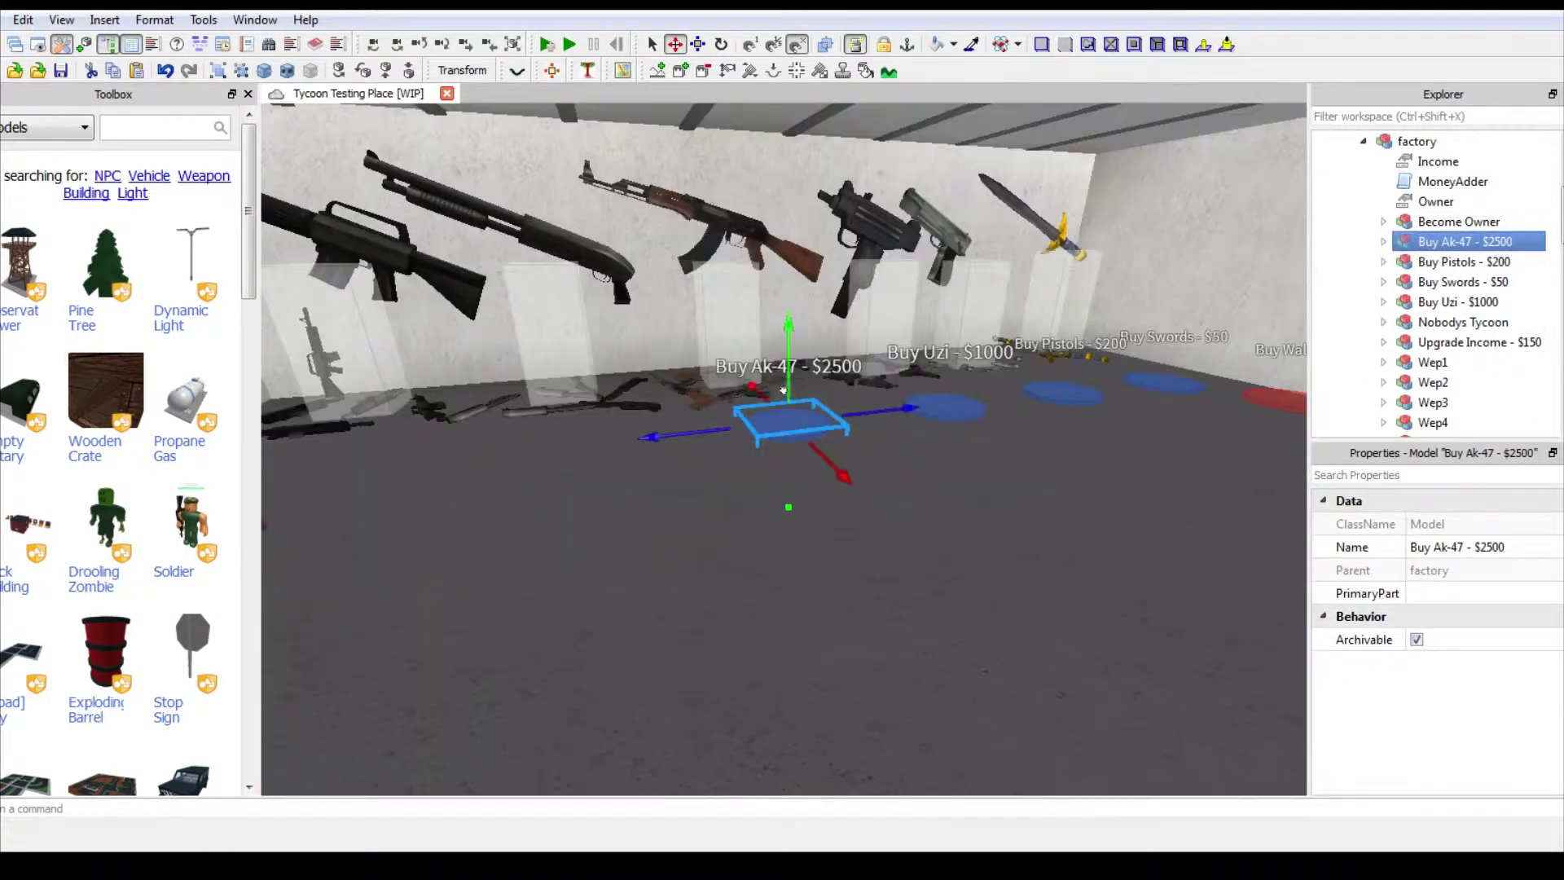
pyautogui.rightClick(1418, 142)
pyautogui.click(1376, 202)
pyautogui.moveTo(848, 505); pyautogui.dragTo(782, 538, button='right')
pyautogui.moveTo(770, 536); pyautogui.dragTo(594, 531)
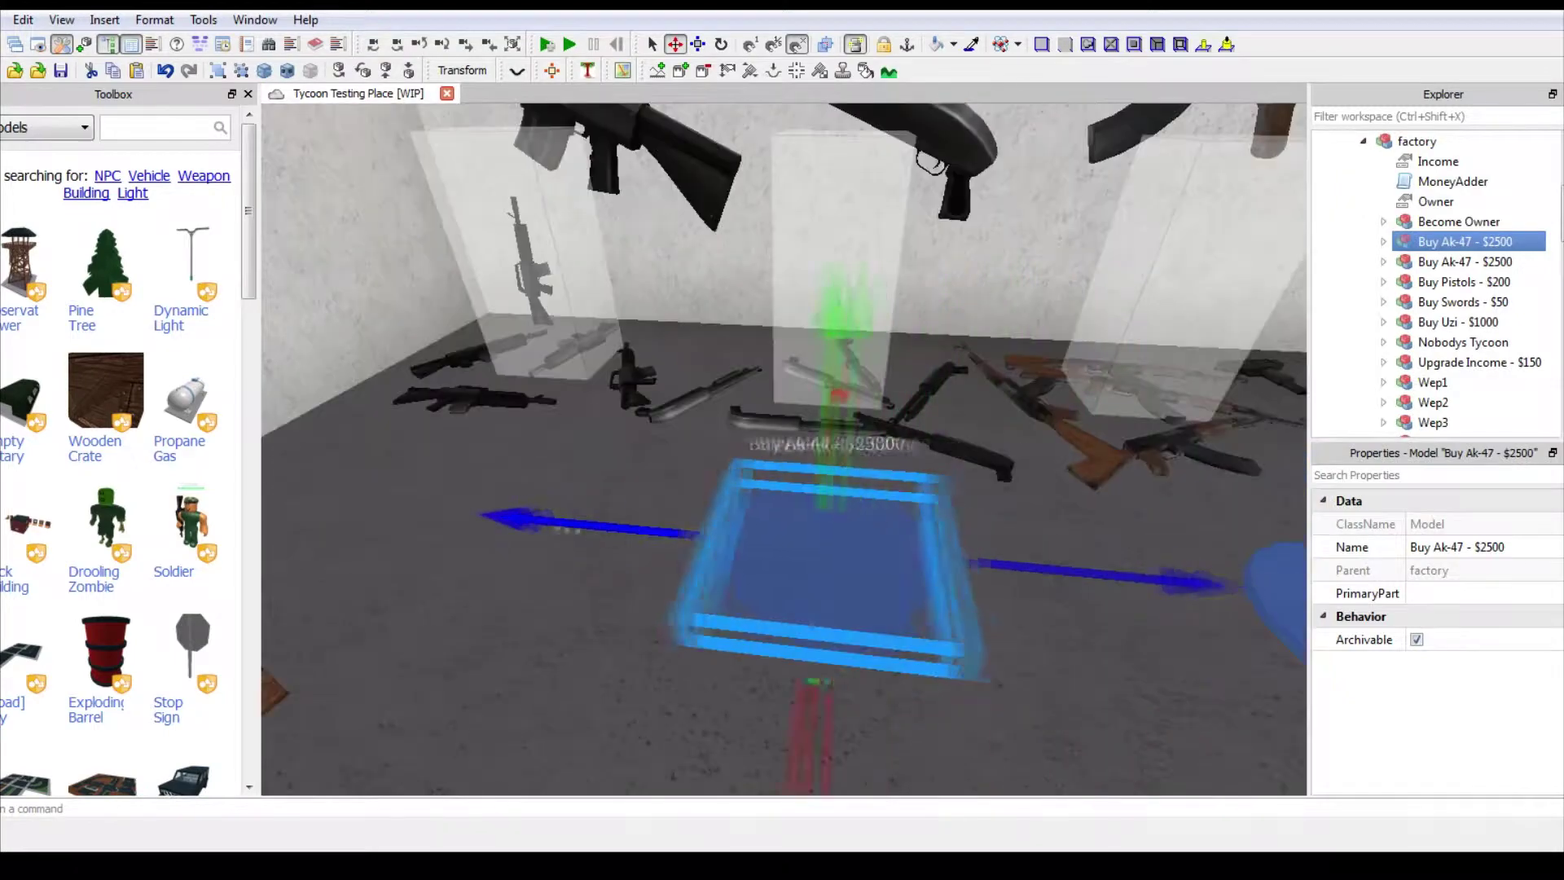
pyautogui.moveTo(594, 532); pyautogui.dragTo(522, 521, button='right')
# Rename the copied button "Buy Shoutgun - $3000" and set its script to cost 3000 for the upgrade "Wep5"
pyautogui.click(1477, 242)
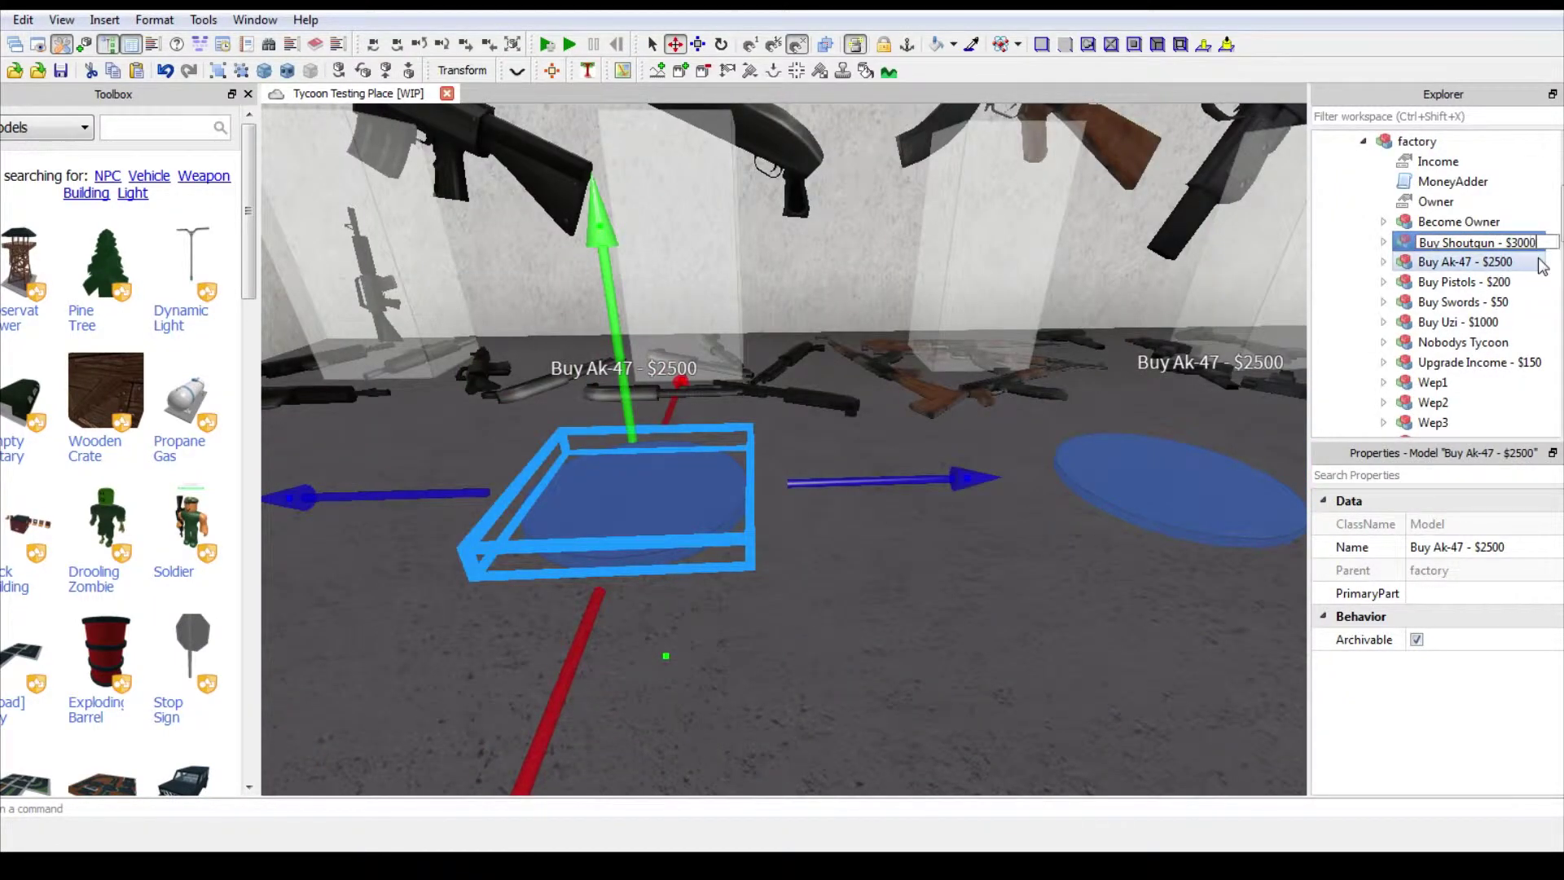
pyautogui.doubleClick(1473, 324)
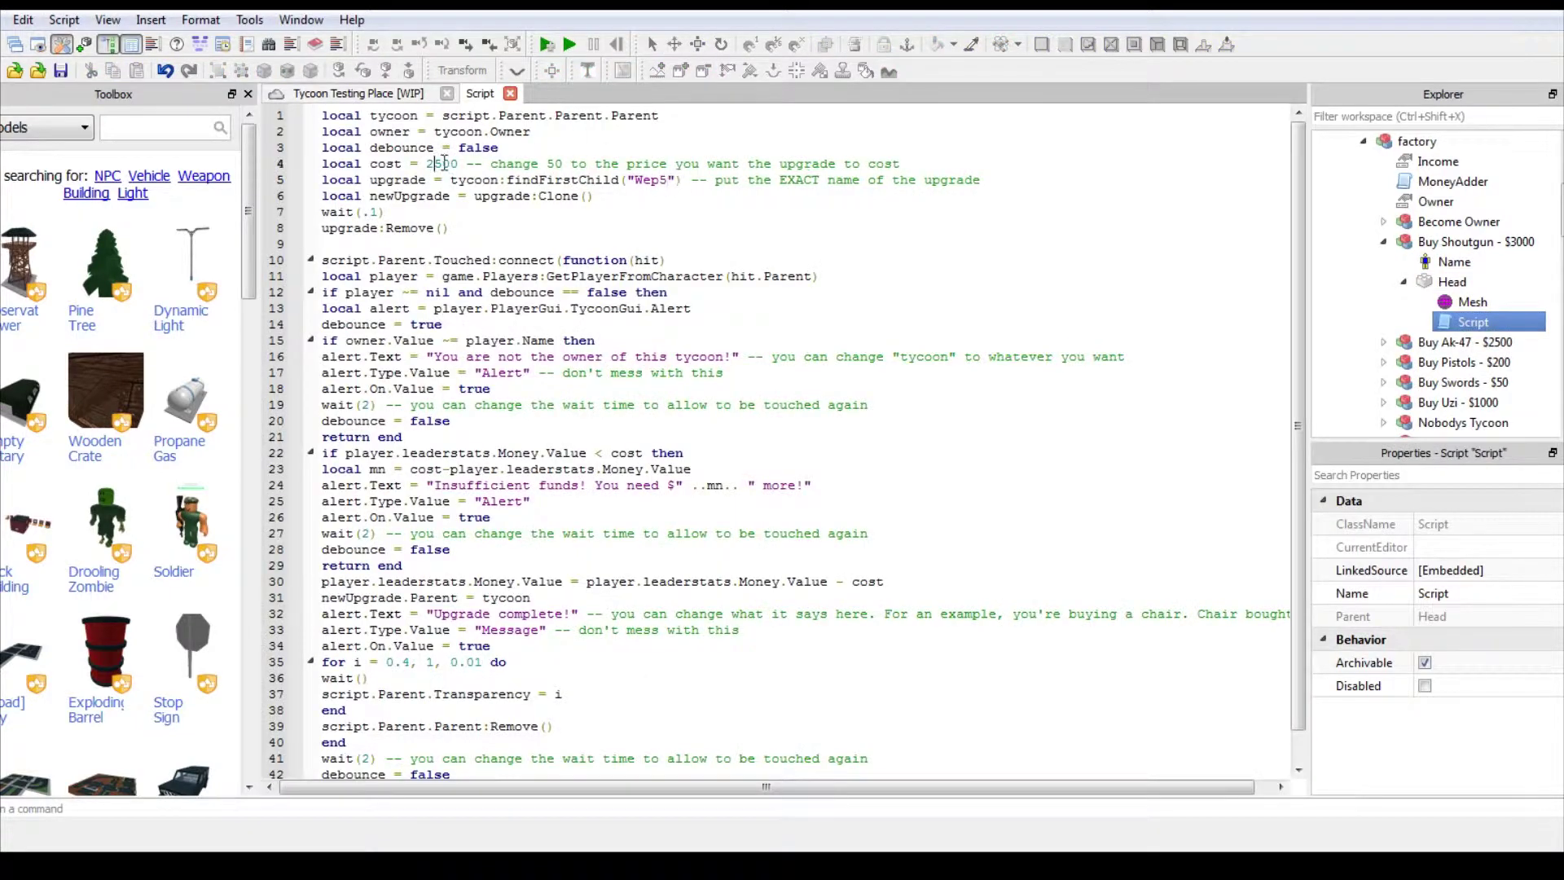
pyautogui.click(510, 93)
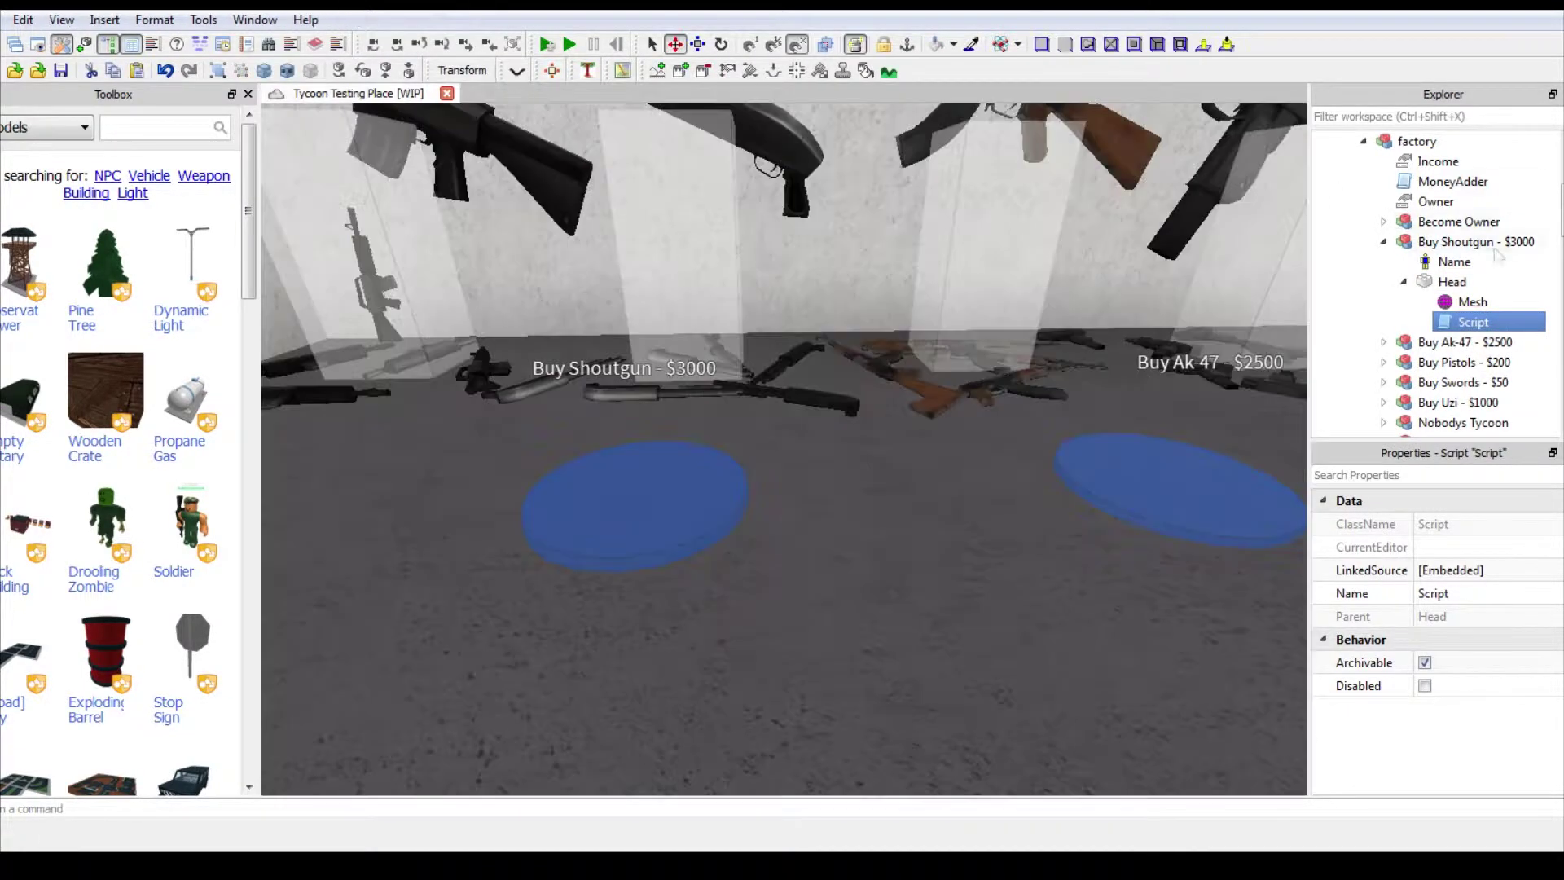
# Place a copy of the Buy Shoutgun button beside the wooden crate and add it to the factory as "Buy M4A4 - $5000"
pyautogui.click(1463, 249)
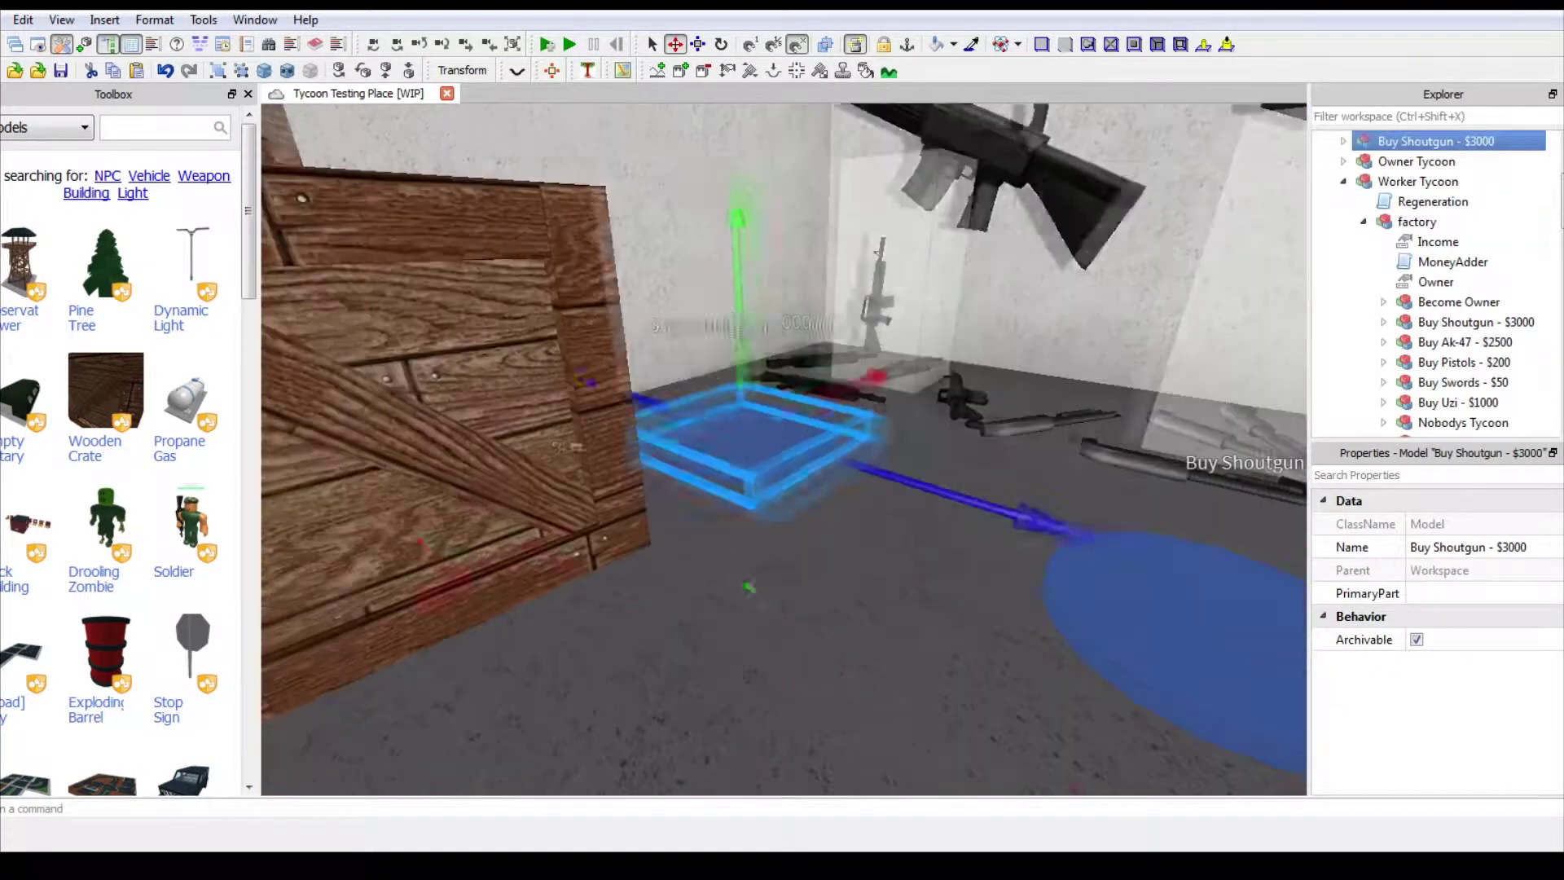
pyautogui.moveTo(1049, 527); pyautogui.dragTo(998, 523)
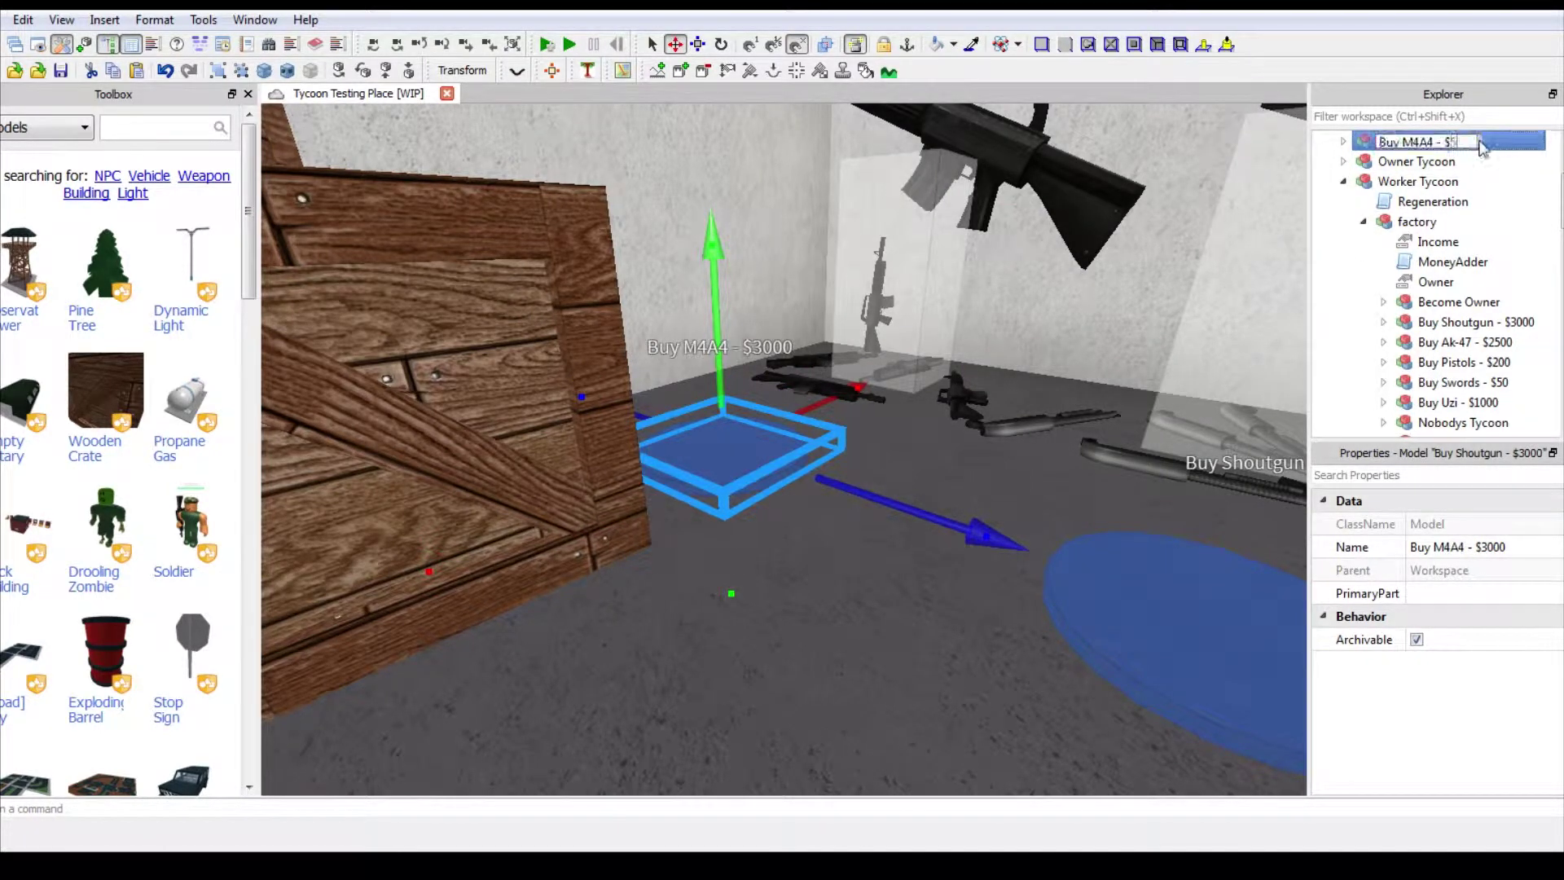
pyautogui.moveTo(1415, 140); pyautogui.dragTo(1417, 221)
# Update the cost and upgrade name in the script of the Buy M4A4 - $5000 button
pyautogui.doubleClick(1473, 382)
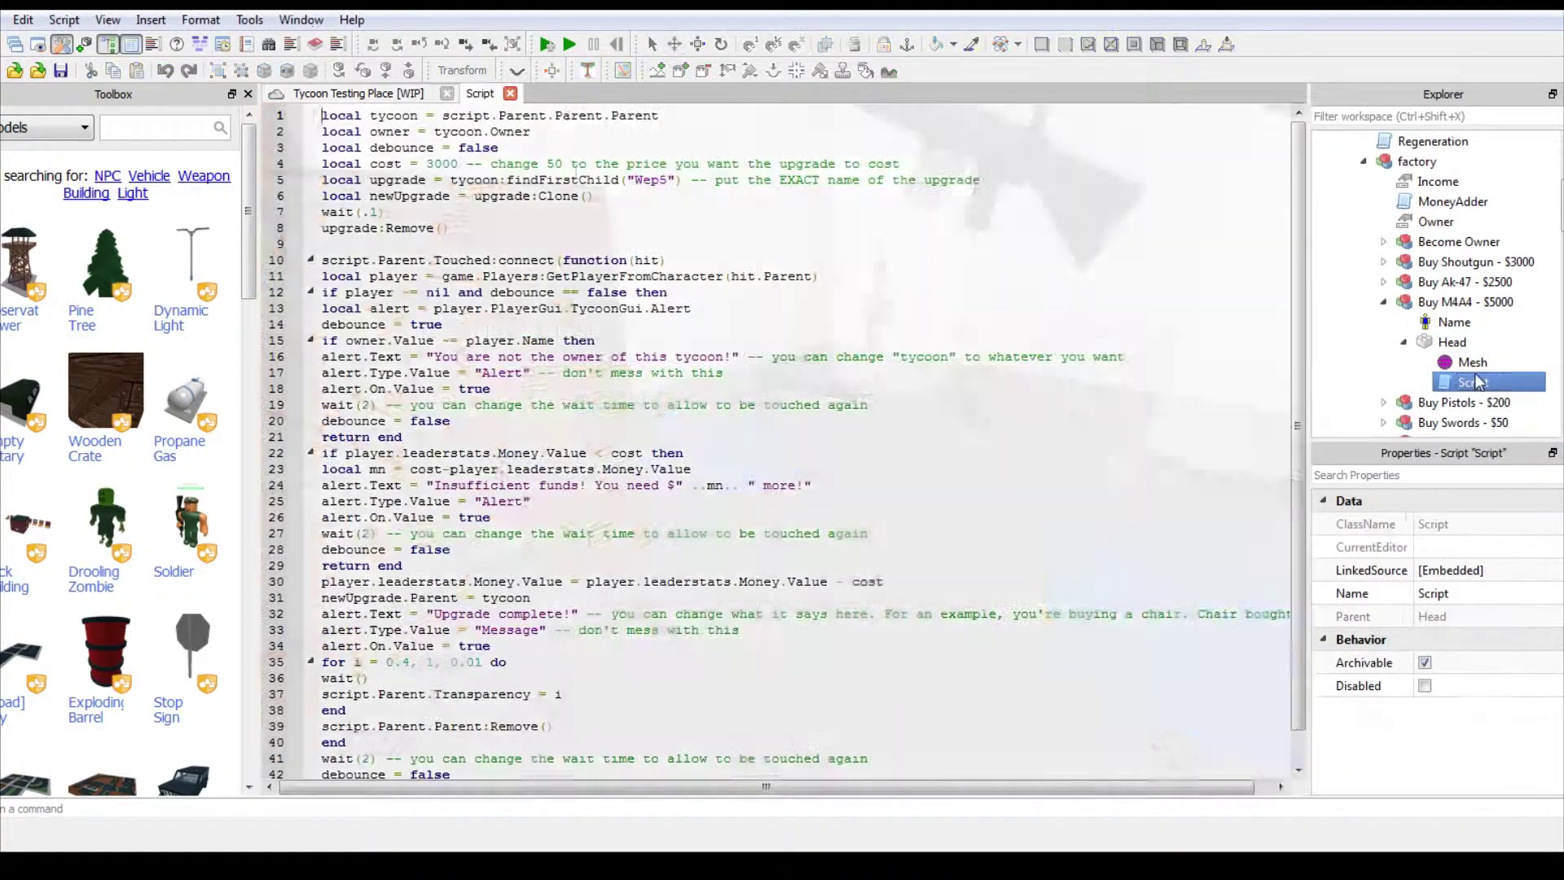
pyautogui.click(511, 94)
pyautogui.doubleClick(1514, 302)
pyautogui.scroll(-5, 914, 446)
pyautogui.scroll(5, 914, 447)
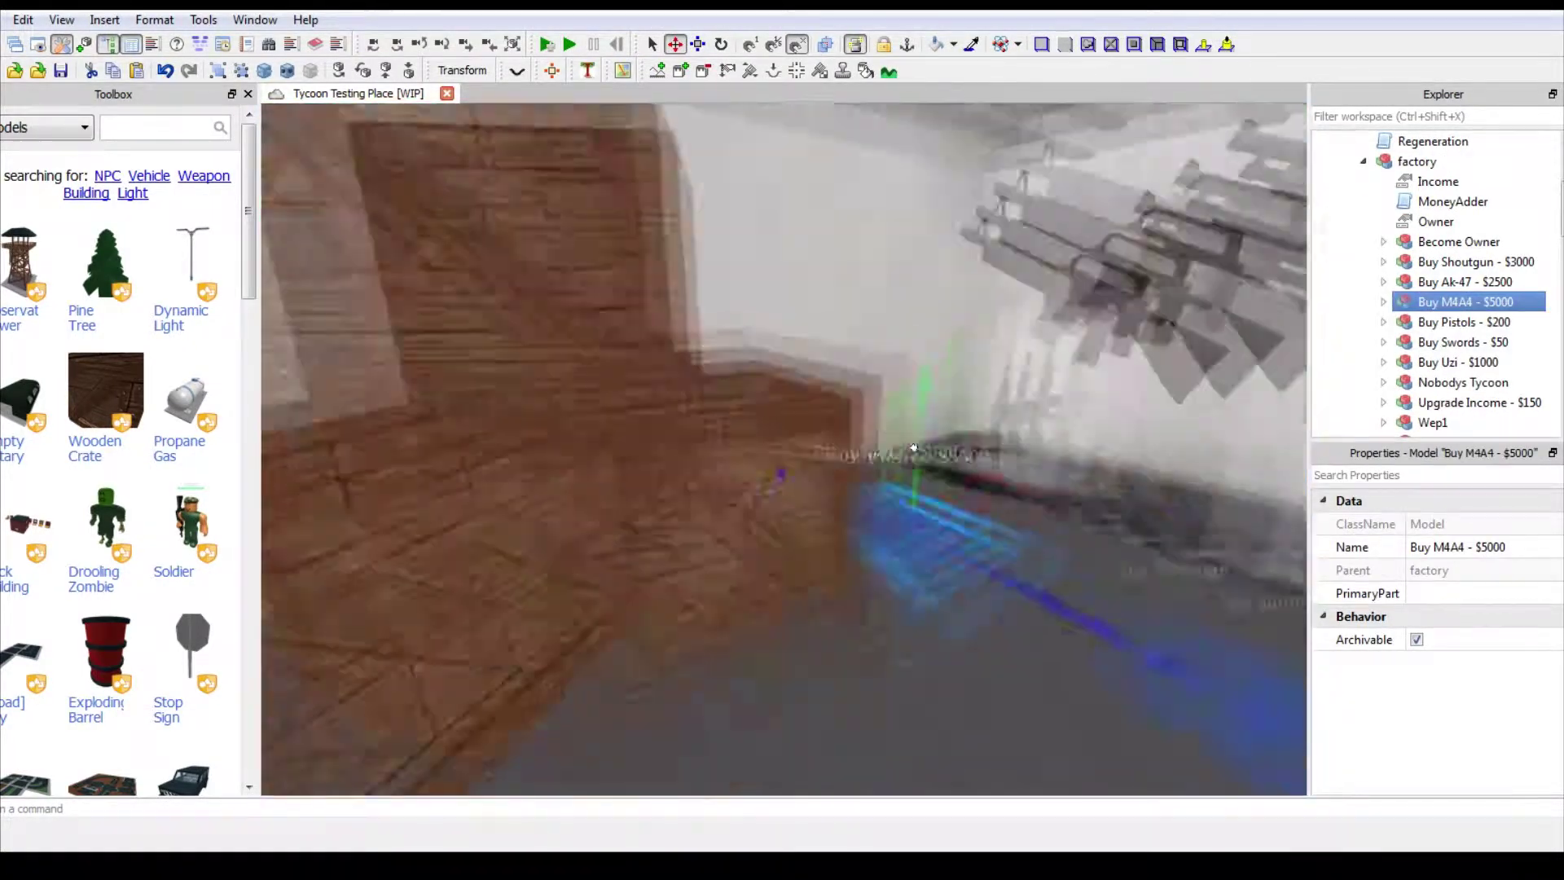
# Examine the building's ceiling and locate its existing Light parts
pyautogui.moveTo(914, 447); pyautogui.dragTo(915, 448, button='right')
pyautogui.click(915, 445)
pyautogui.click(1107, 355)
pyautogui.moveTo(1106, 354); pyautogui.dragTo(1107, 355, button='right')
pyautogui.click(906, 330)
pyautogui.click(942, 249)
pyautogui.moveTo(901, 214); pyautogui.dragTo(901, 234, button='right')
pyautogui.click(789, 404)
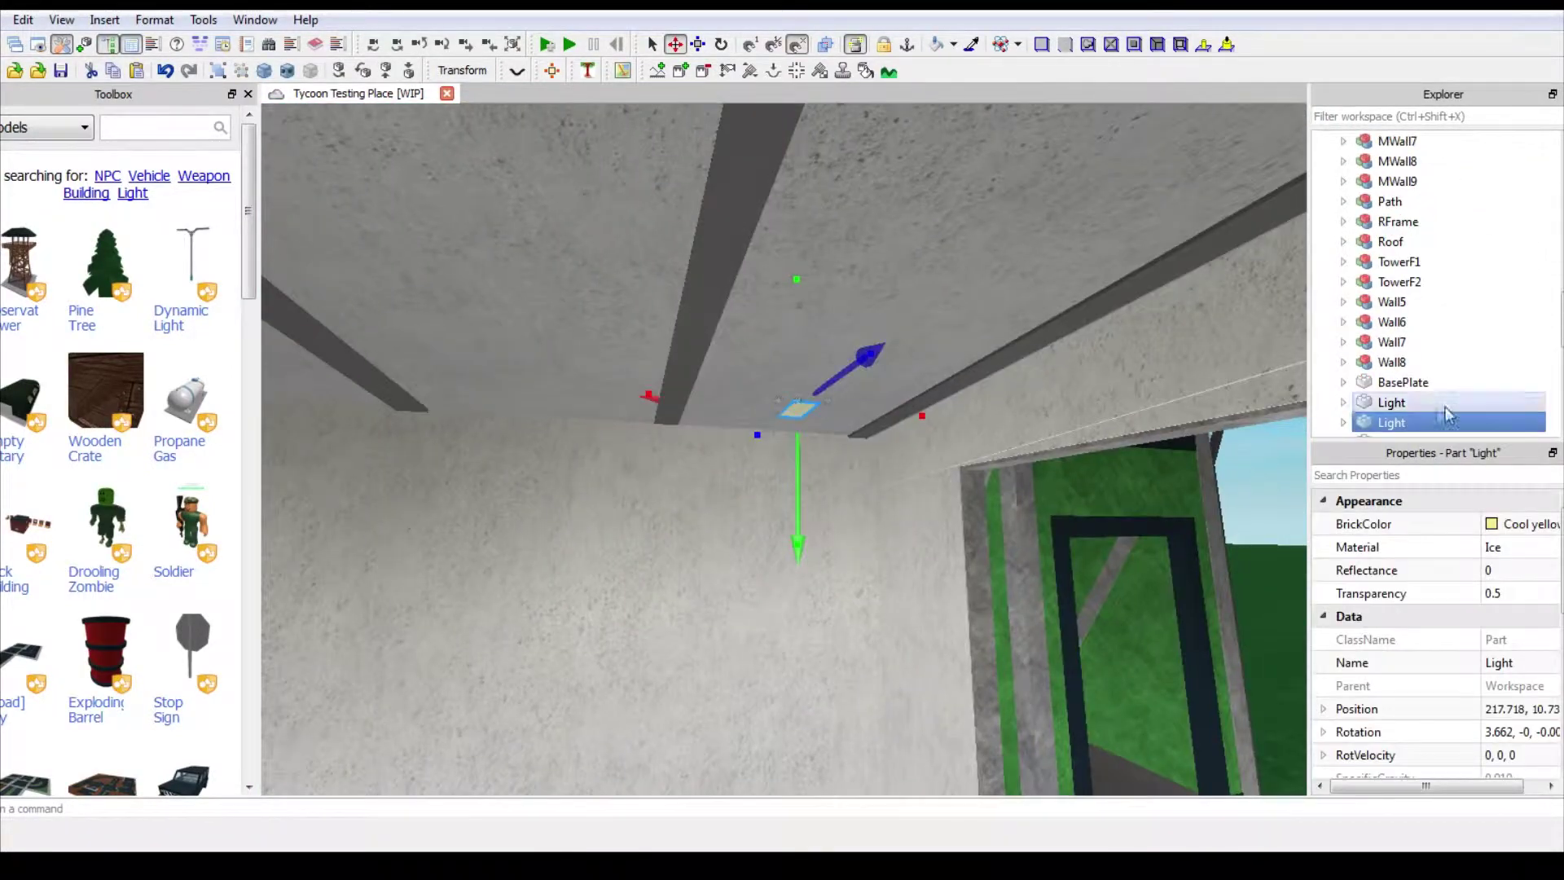
pyautogui.click(1448, 403)
pyautogui.press('f')
pyautogui.scroll(-3, 1512, 359)
pyautogui.moveTo(1549, 327); pyautogui.dragTo(1446, 243)
pyautogui.moveTo(932, 408); pyautogui.dragTo(932, 409, button='right')
pyautogui.moveTo(1548, 326); pyautogui.dragTo(1438, 248)
pyautogui.moveTo(932, 392); pyautogui.dragTo(943, 432, button='right')
pyautogui.click(1506, 365)
# Duplicate a ceiling Light part and move the copy to another spot under the roof
pyautogui.click(942, 432)
pyautogui.moveTo(897, 307); pyautogui.dragTo(886, 297, button='right')
pyautogui.click(890, 282)
pyautogui.hotkey('ctrl', 'd')
pyautogui.moveTo(833, 422); pyautogui.dragTo(524, 429)
pyautogui.moveTo(698, 351); pyautogui.dragTo(698, 350, button='right')
pyautogui.moveTo(725, 432); pyautogui.dragTo(726, 458)
pyautogui.moveTo(697, 361); pyautogui.dragTo(697, 361, button='right')
pyautogui.moveTo(865, 286); pyautogui.dragTo(865, 286, button='right')
pyautogui.click(917, 357)
pyautogui.moveTo(917, 357); pyautogui.dragTo(917, 358, button='right')
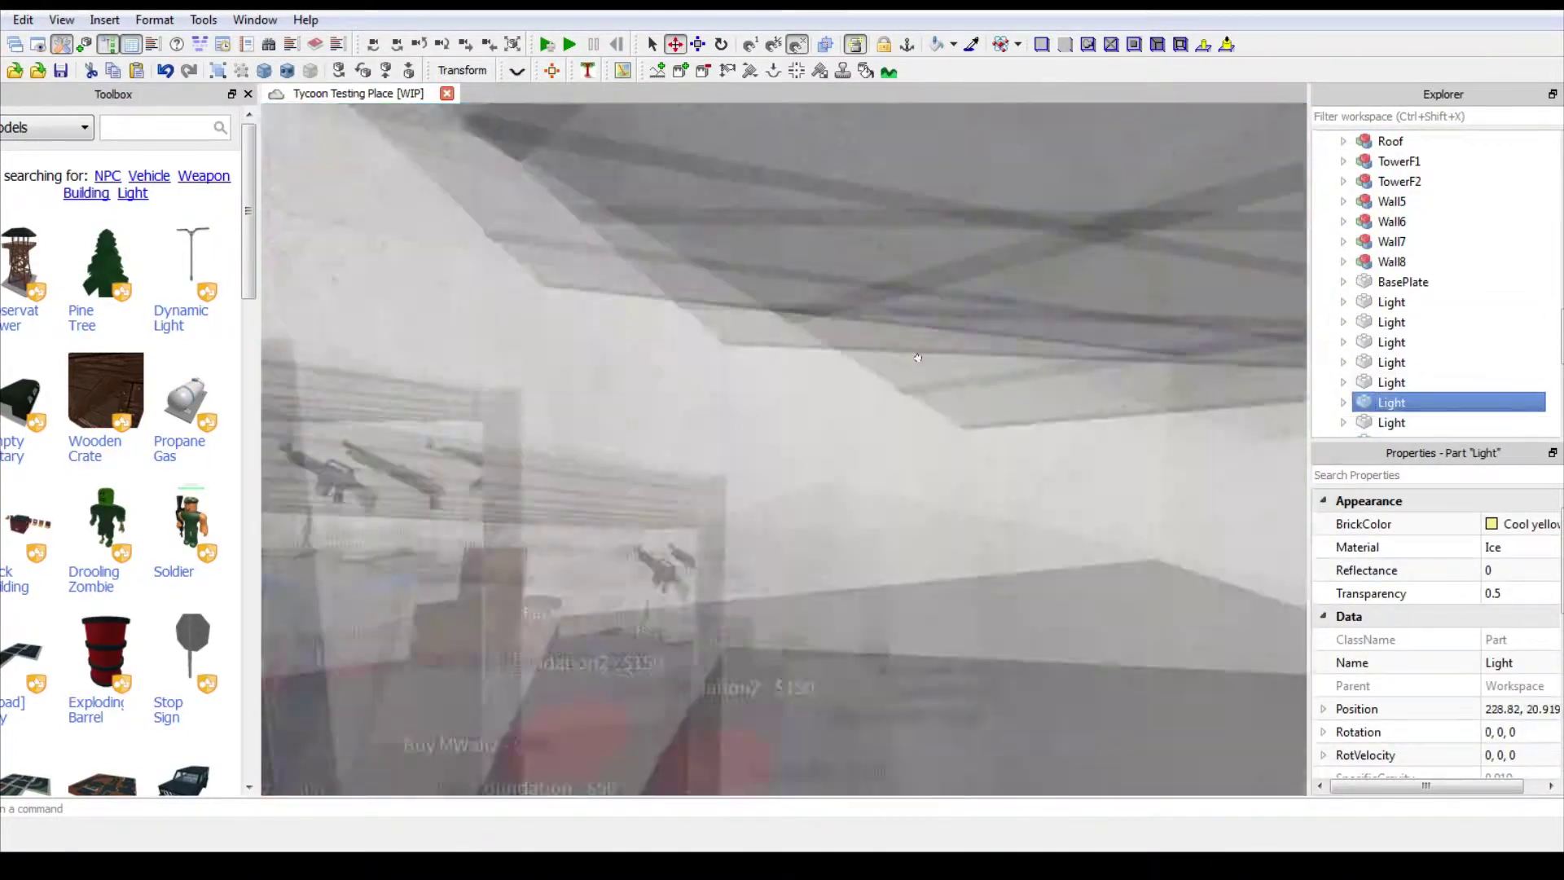
# Examine the Light parts in the workspace one by one to find where each sits under the ceiling
pyautogui.click(1397, 301)
pyautogui.press('f')
pyautogui.scroll(-1, 1434, 405)
pyautogui.moveTo(1393, 381); pyautogui.dragTo(1421, 262)
pyautogui.moveTo(1408, 152); pyautogui.dragTo(1416, 247)
pyautogui.doubleClick(1416, 246)
pyautogui.moveTo(903, 433); pyautogui.dragTo(903, 433, button='right')
pyautogui.click(908, 380)
pyautogui.scroll(-1, 1500, 380)
pyautogui.scroll(-1, 1500, 381)
pyautogui.click(1500, 322)
pyautogui.press('f')
pyautogui.click(1396, 306)
pyautogui.rightClick(1553, 343)
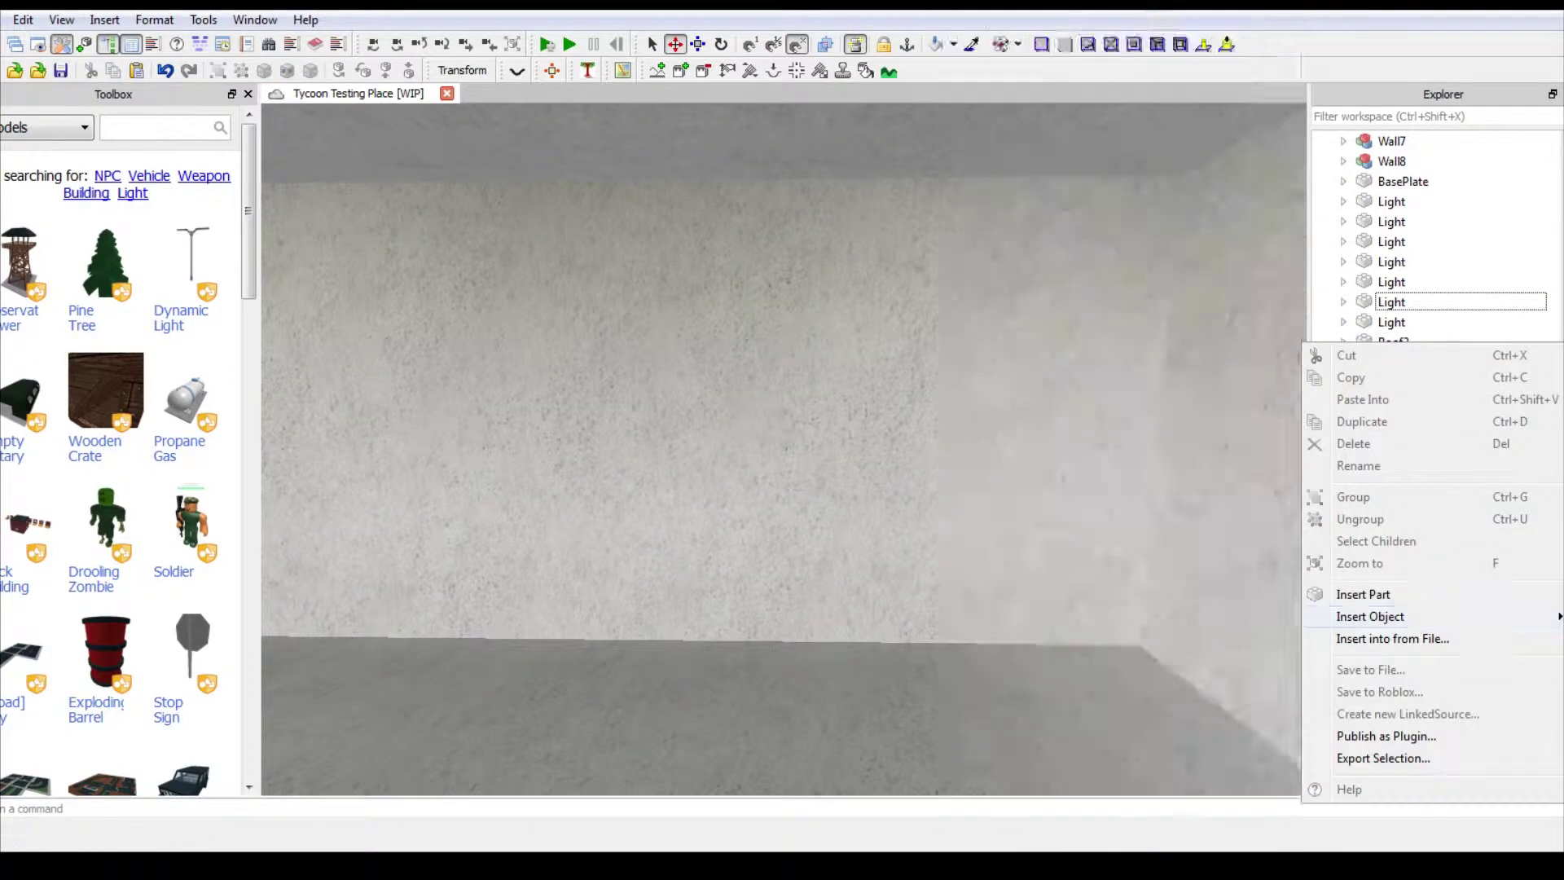
pyautogui.moveTo(1377, 615)
pyautogui.click(903, 407)
pyautogui.moveTo(877, 383); pyautogui.dragTo(877, 383, button='right')
pyautogui.click(877, 376)
pyautogui.scroll(-2, 1529, 309)
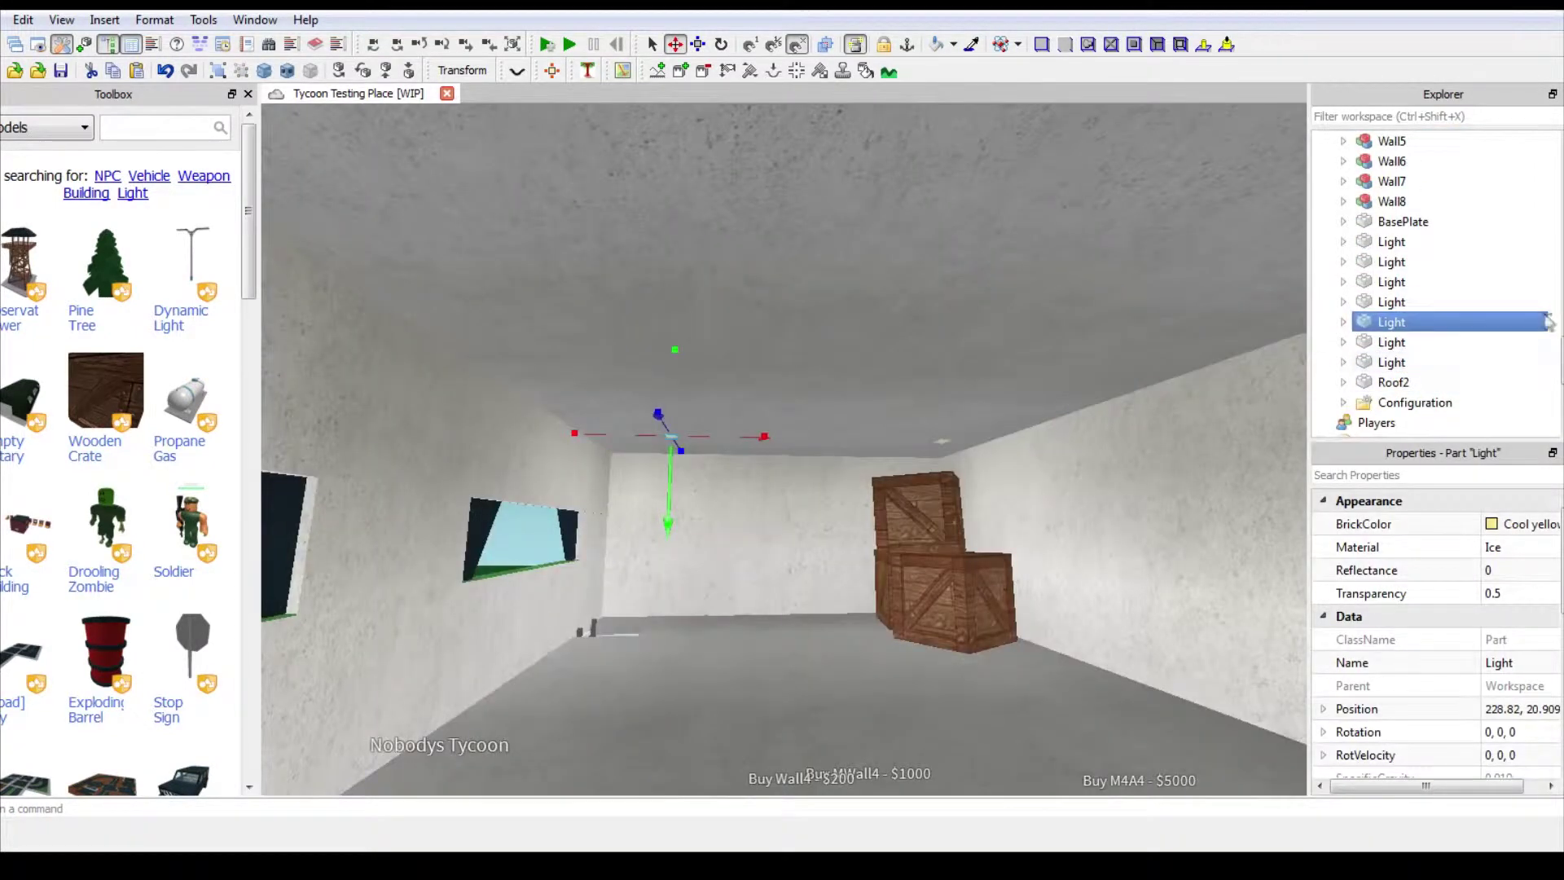
# Rename the ceiling model "Roof2"
pyautogui.scroll(2, 1507, 285)
pyautogui.click(1422, 144)
pyautogui.write('Roof2')
pyautogui.press('Return')
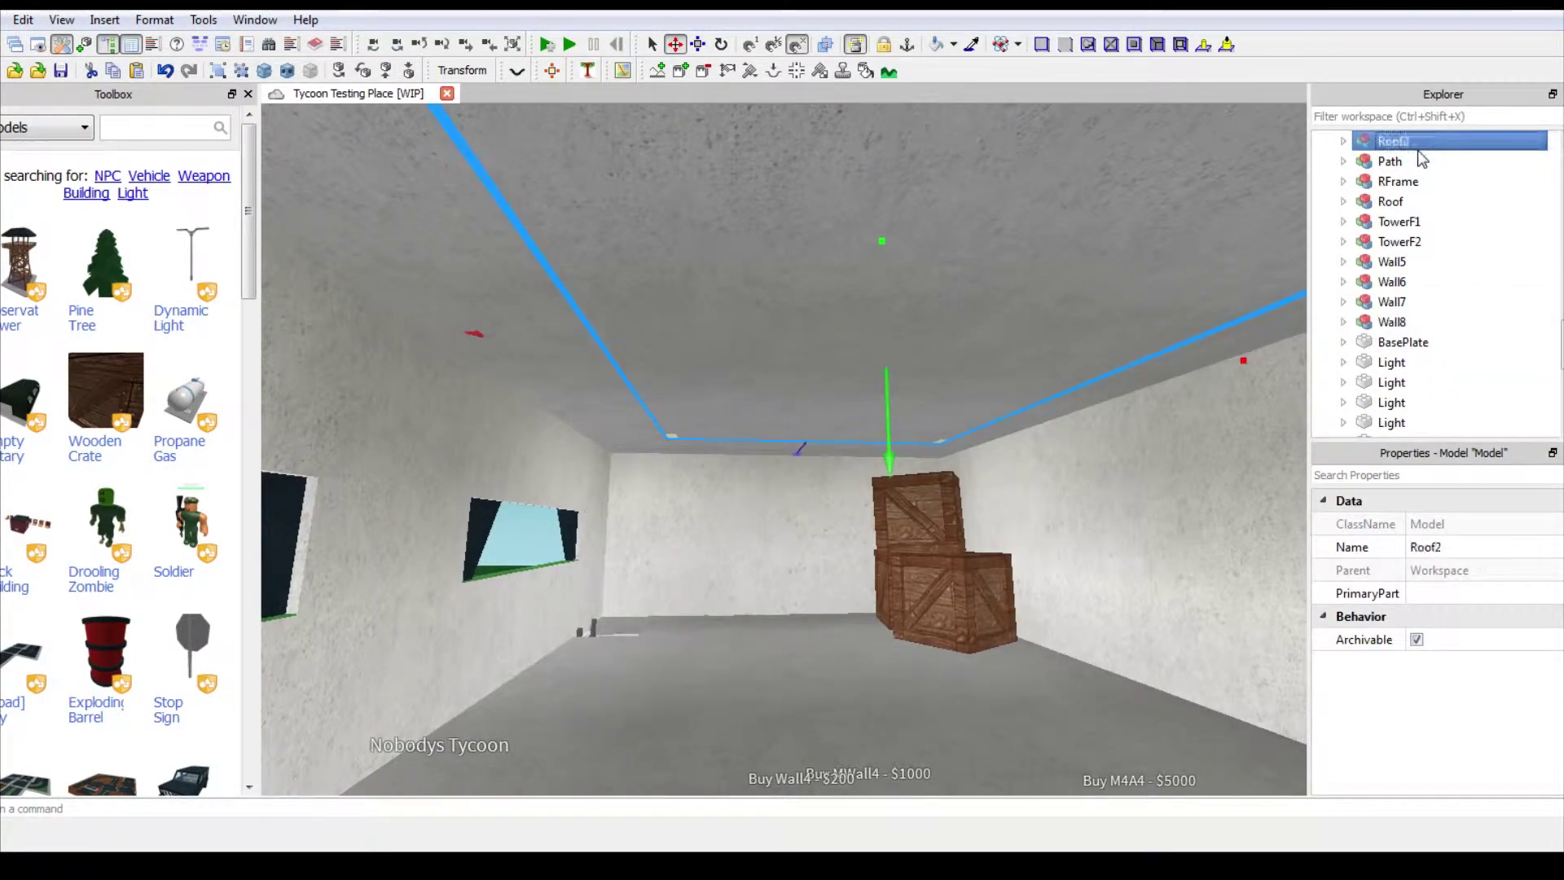
# File the loose ceiling Light parts from the workspace into the roof model
pyautogui.click(1418, 403)
pyautogui.press('f')
pyautogui.moveTo(1532, 379); pyautogui.dragTo(1428, 421)
pyautogui.scroll(-5, 1432, 420)
pyautogui.moveTo(1417, 144); pyautogui.dragTo(1445, 252)
pyautogui.scroll(-3, 1450, 285)
pyautogui.click(1419, 362)
pyautogui.click(1414, 377)
pyautogui.moveTo(1404, 143); pyautogui.dragTo(1394, 182)
pyautogui.moveTo(1394, 402); pyautogui.dragTo(1395, 183)
# Place a copy of the Worker Tycoon's Buy Swords - $50 button on the grass beside the path and name it "Buy Path - $800"
pyautogui.click(858, 361)
pyautogui.moveTo(858, 361); pyautogui.dragTo(660, 448, button='right')
pyautogui.click(795, 422)
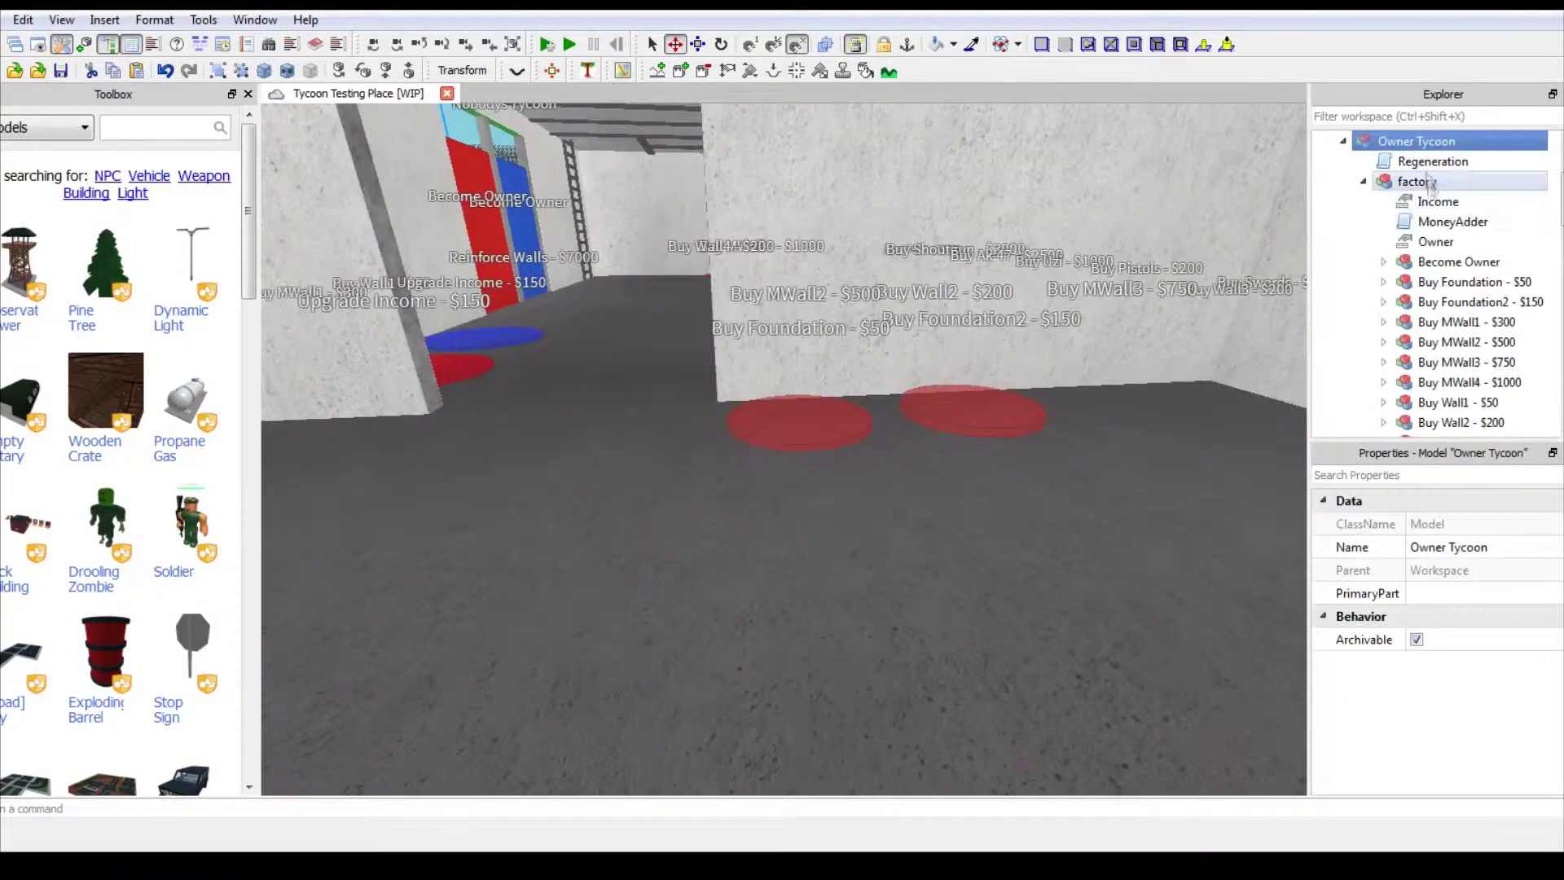
pyautogui.doubleClick(1418, 142)
pyautogui.doubleClick(1419, 161)
pyautogui.scroll(-1, 1458, 224)
pyautogui.click(1491, 242)
pyautogui.click(1492, 324)
pyautogui.hotkey('ctrl', 'c')
pyautogui.hotkey('ctrl', 'v')
pyautogui.press('f')
pyautogui.moveTo(995, 334); pyautogui.dragTo(1051, 673)
pyautogui.moveTo(1052, 674); pyautogui.dragTo(839, 676, button='right')
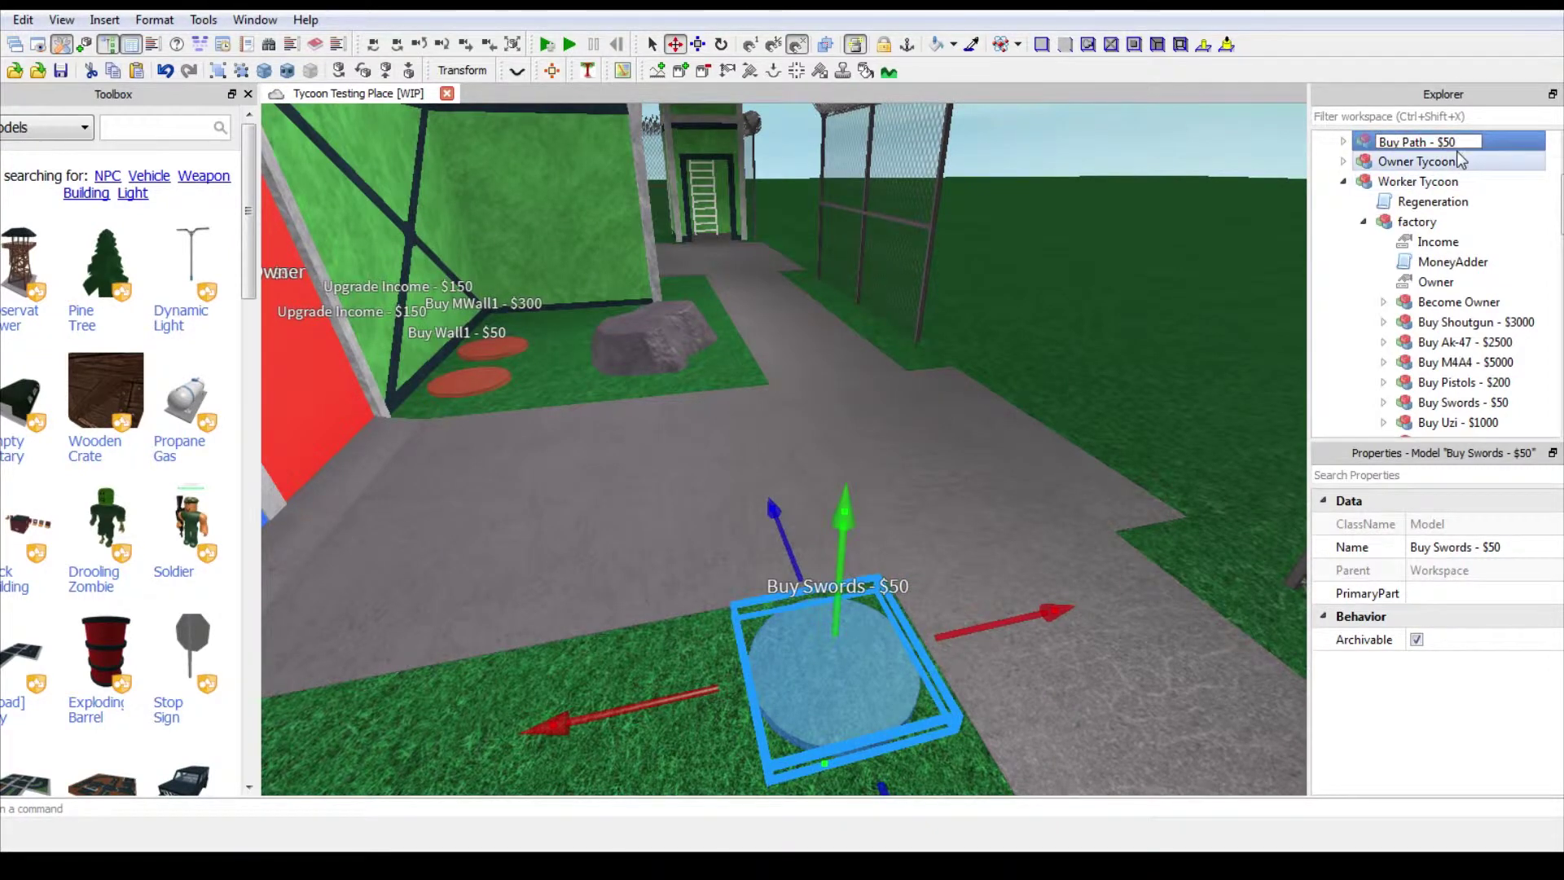
# Move the Path model and the Buy Path - $800 button into the Worker Tycoon's factory
pyautogui.click(925, 398)
pyautogui.moveTo(1392, 422); pyautogui.dragTo(1463, 340)
pyautogui.scroll(4, 1469, 332)
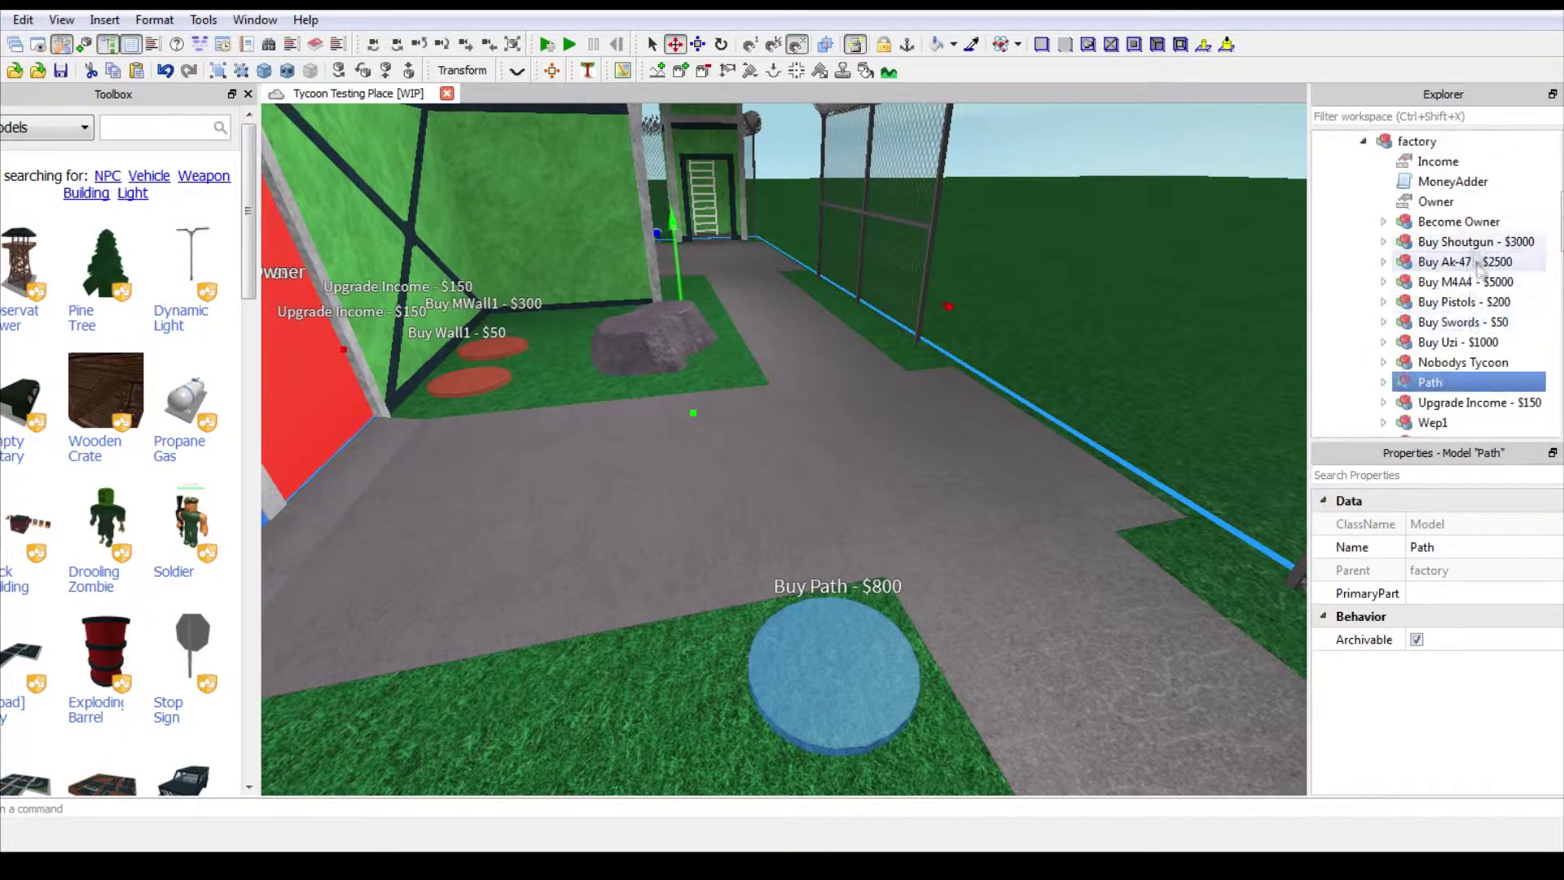
pyautogui.scroll(1, 1465, 239)
pyautogui.moveTo(1458, 142); pyautogui.dragTo(1418, 221)
# In the script of the Buy Path - $800 button, set the cost to 800 and the upgrade name to "Path"
pyautogui.doubleClick(1489, 322)
pyautogui.doubleClick(1455, 363)
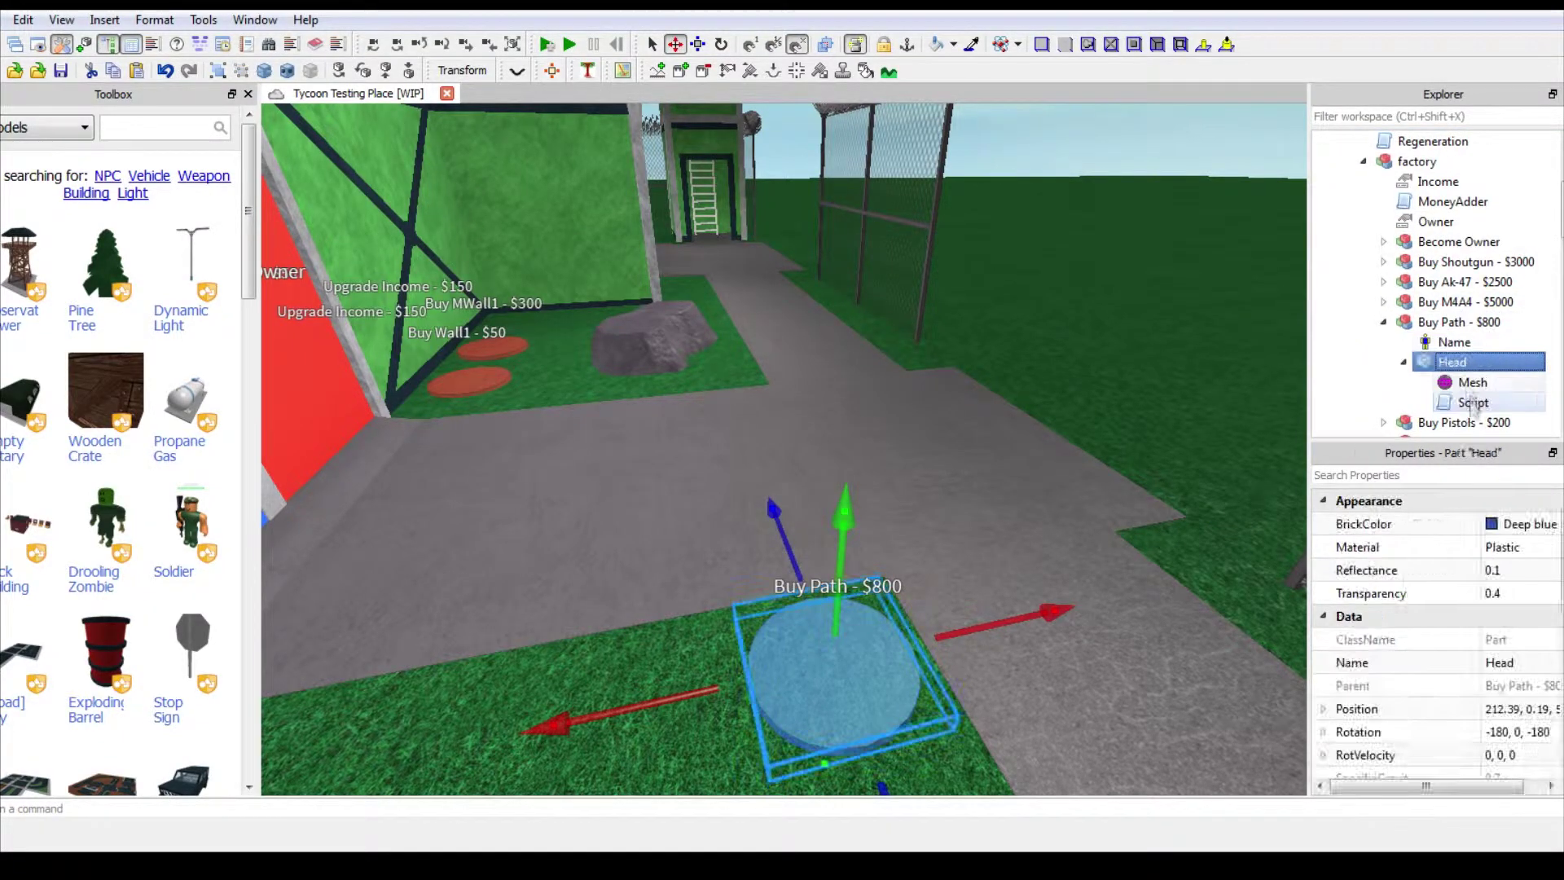
pyautogui.doubleClick(1473, 403)
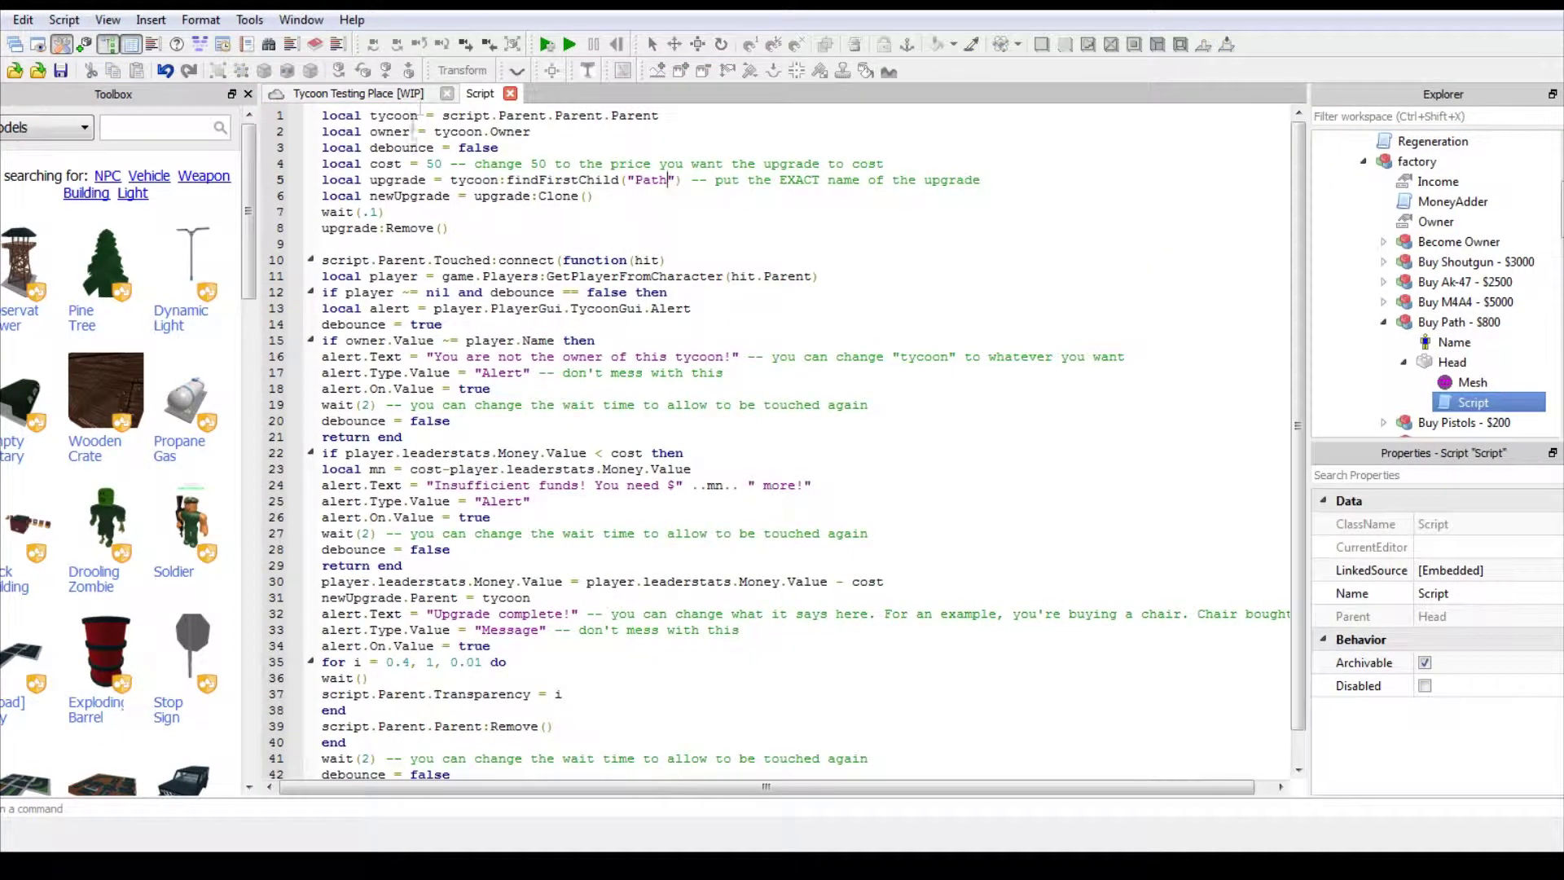
pyautogui.write('0')
pyautogui.click(510, 93)
# Place a copy of the Buy Path - $800 button on the grass outside the chain-link fence
pyautogui.doubleClick(1458, 322)
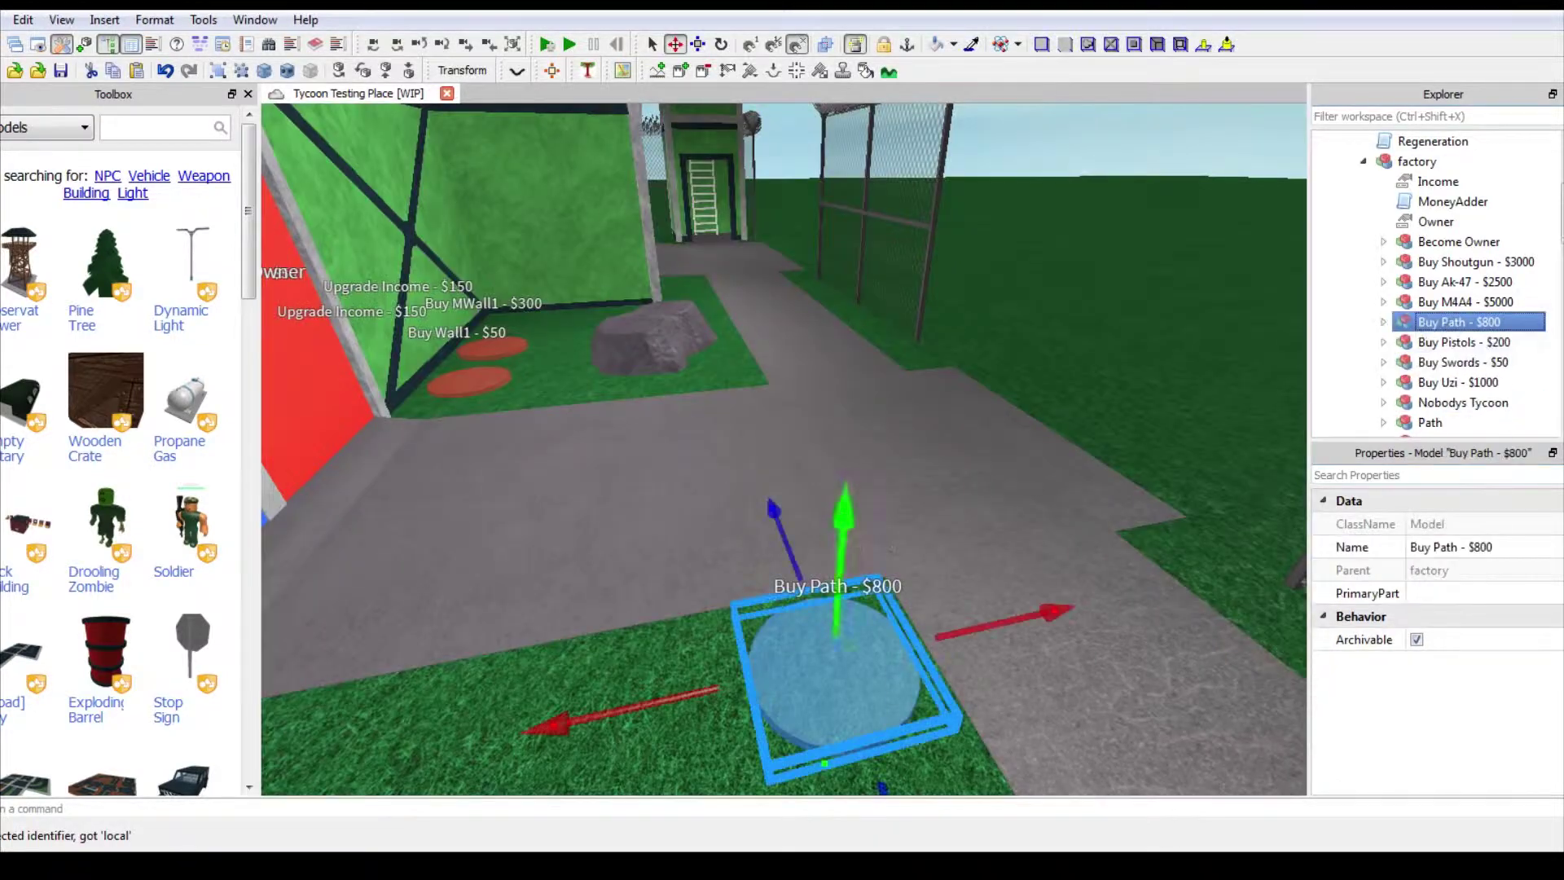
pyautogui.hotkey('ctrl', 'c')
pyautogui.hotkey('ctrl', 'v')
pyautogui.moveTo(891, 603); pyautogui.dragTo(1068, 460)
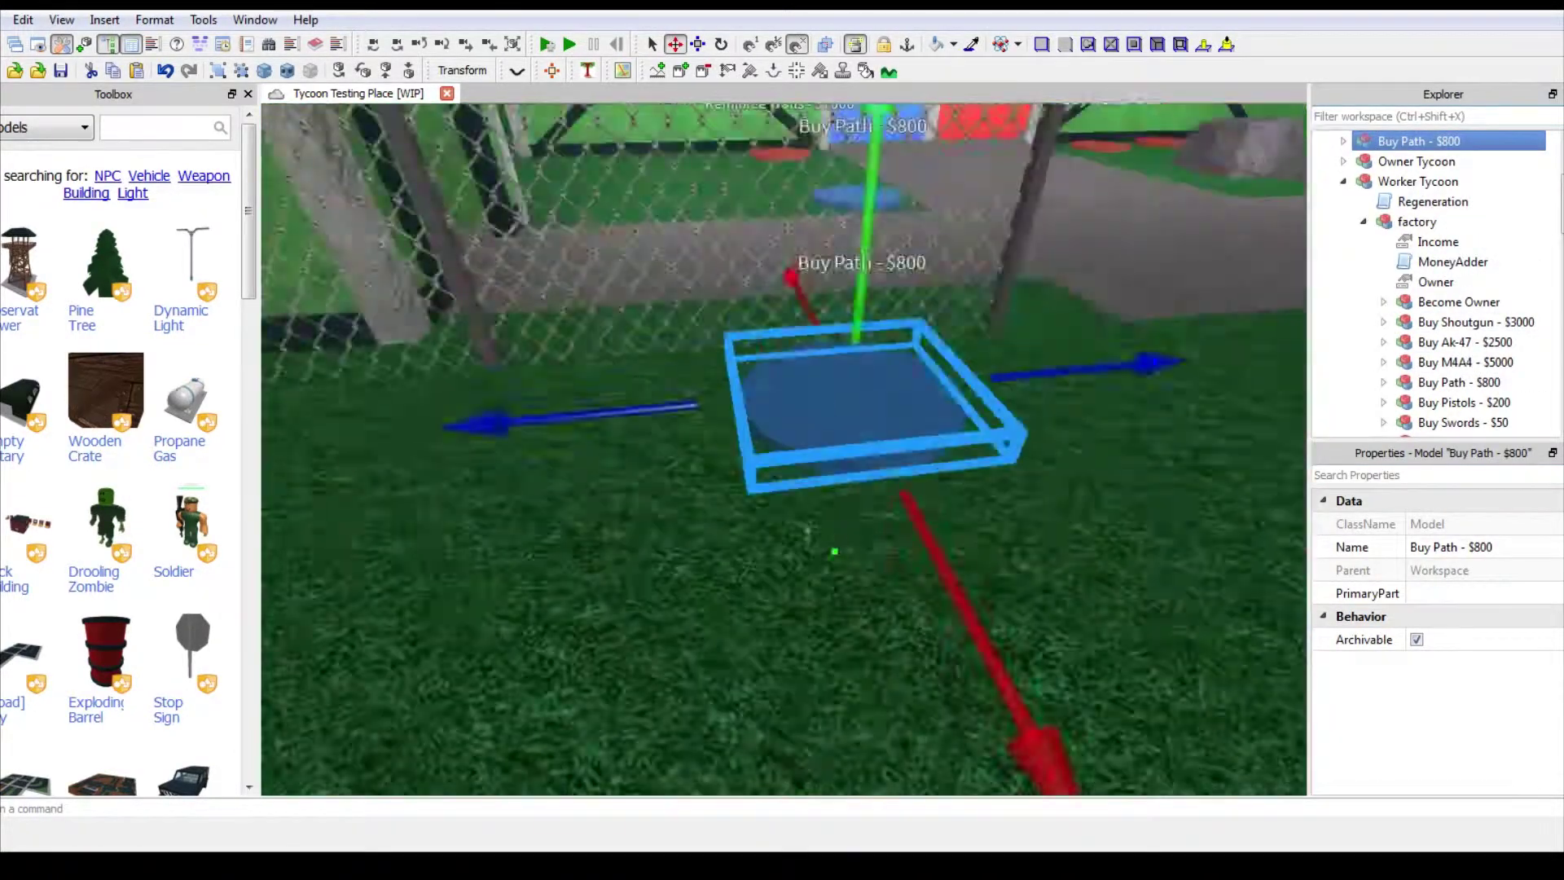
# Rename the copied button by the fence "Buy Barbed Fence - $1700"
pyautogui.click(1419, 142)
pyautogui.press('BackSpace')
pyautogui.press('BackSpace')
pyautogui.press('BackSpace')
pyautogui.press('BackSpace')
pyautogui.write('Barbed Fence')
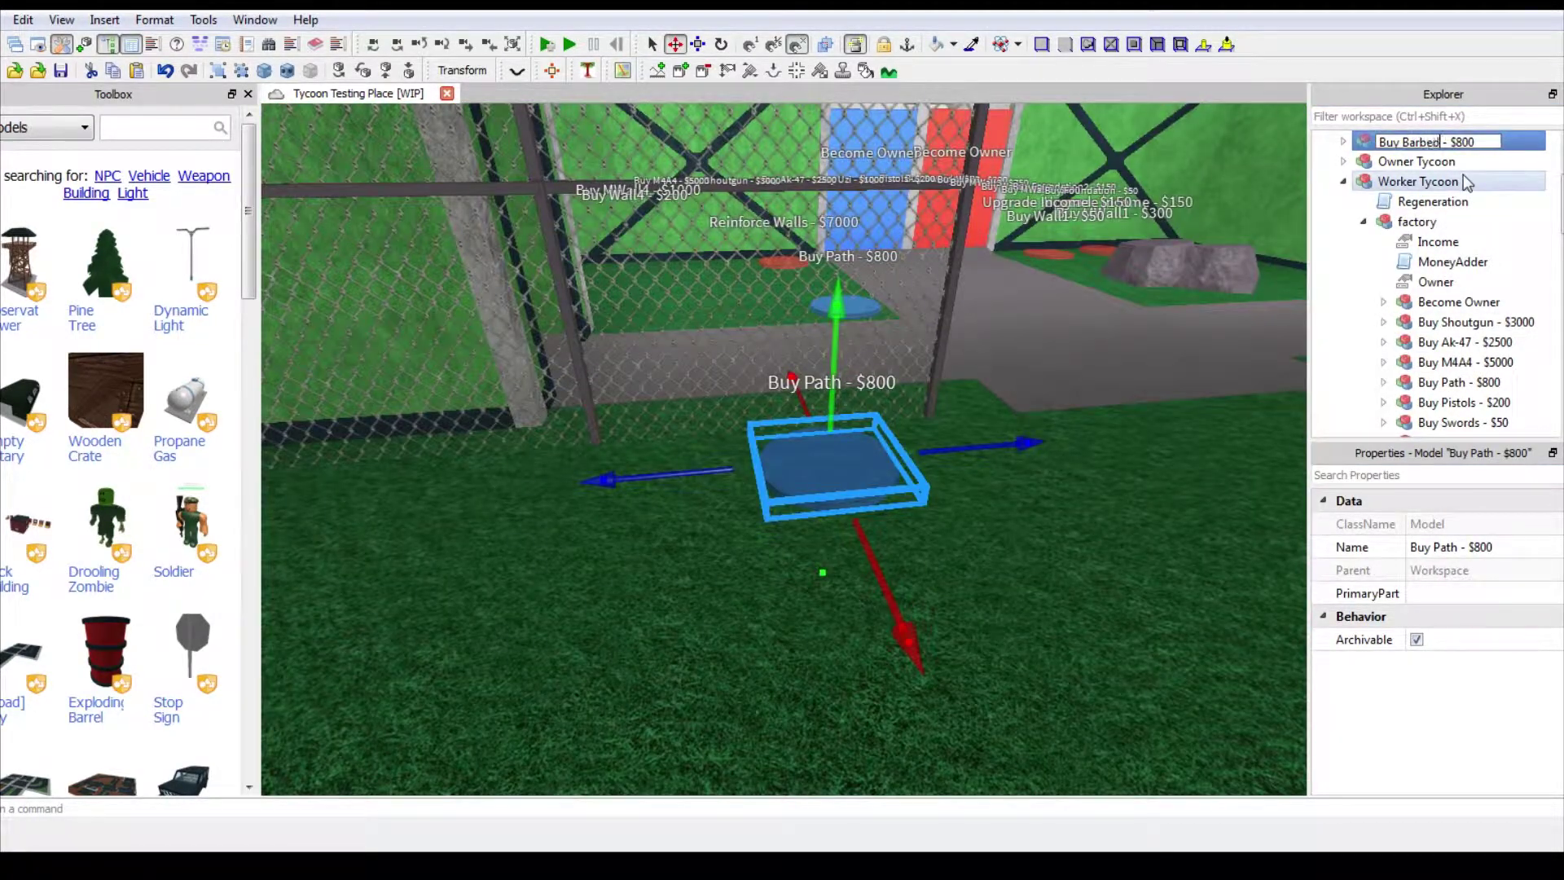
pyautogui.click(1518, 145)
pyautogui.press('BackSpace')
pyautogui.press('BackSpace')
pyautogui.press('BackSpace')
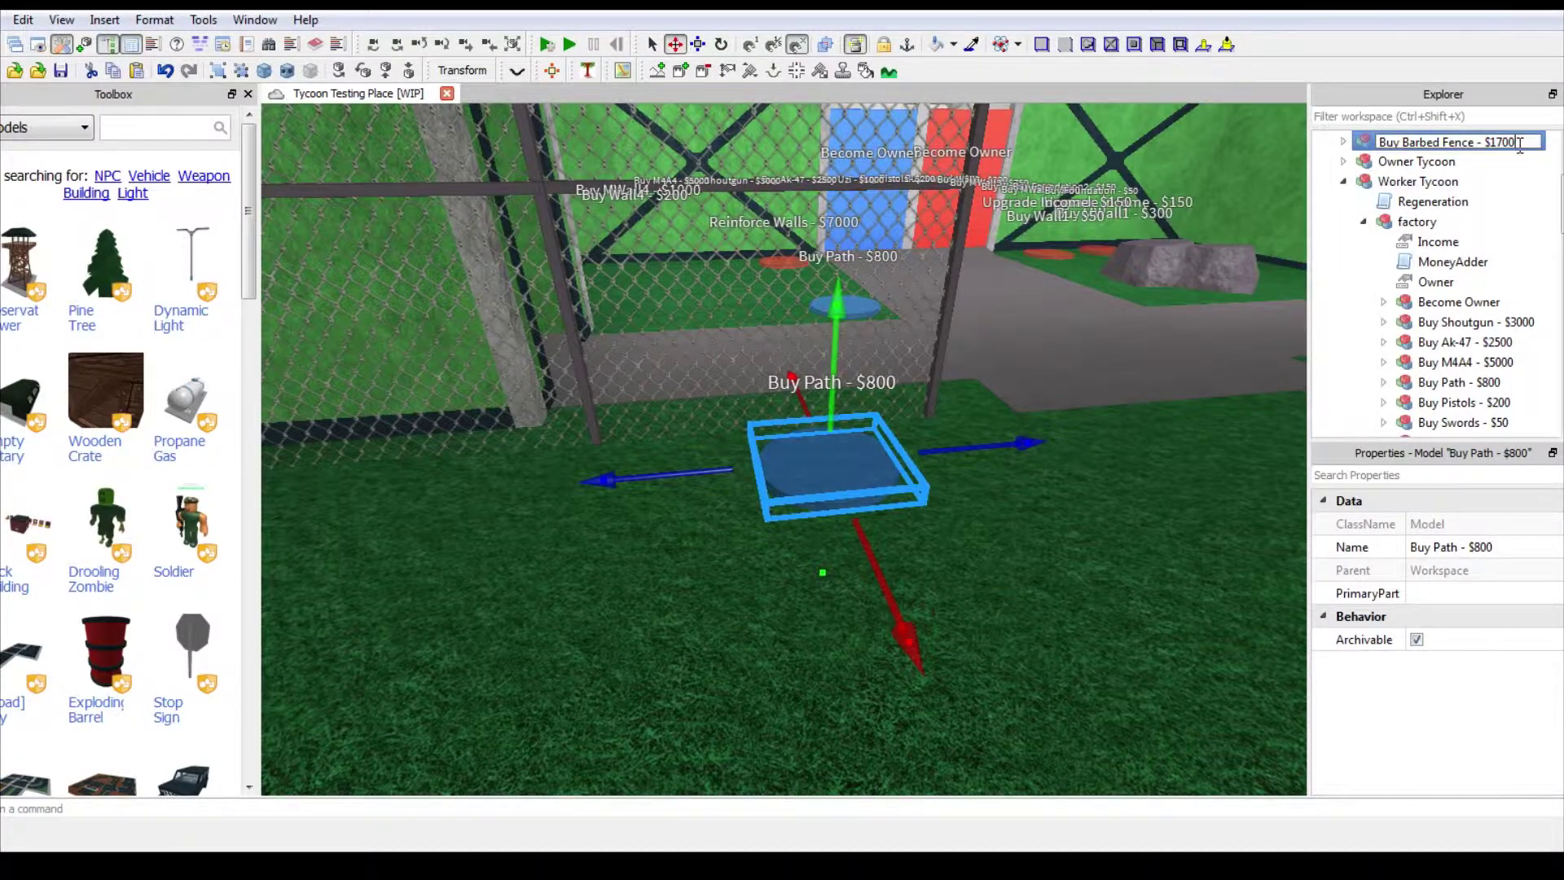
# Move the Buy Barbed Fence - $1700 button and the Fences model into the Worker Tycoon's factory
pyautogui.moveTo(1437, 149); pyautogui.dragTo(1432, 218)
pyautogui.scroll(-5, 1431, 222)
pyautogui.moveTo(1390, 424); pyautogui.dragTo(1427, 261)
pyautogui.click(1468, 302)
# In the Buy Barbed Fence button's script, set the upgrade name to "Fences" and match the cost to the button's price
pyautogui.scroll(1, 1459, 256)
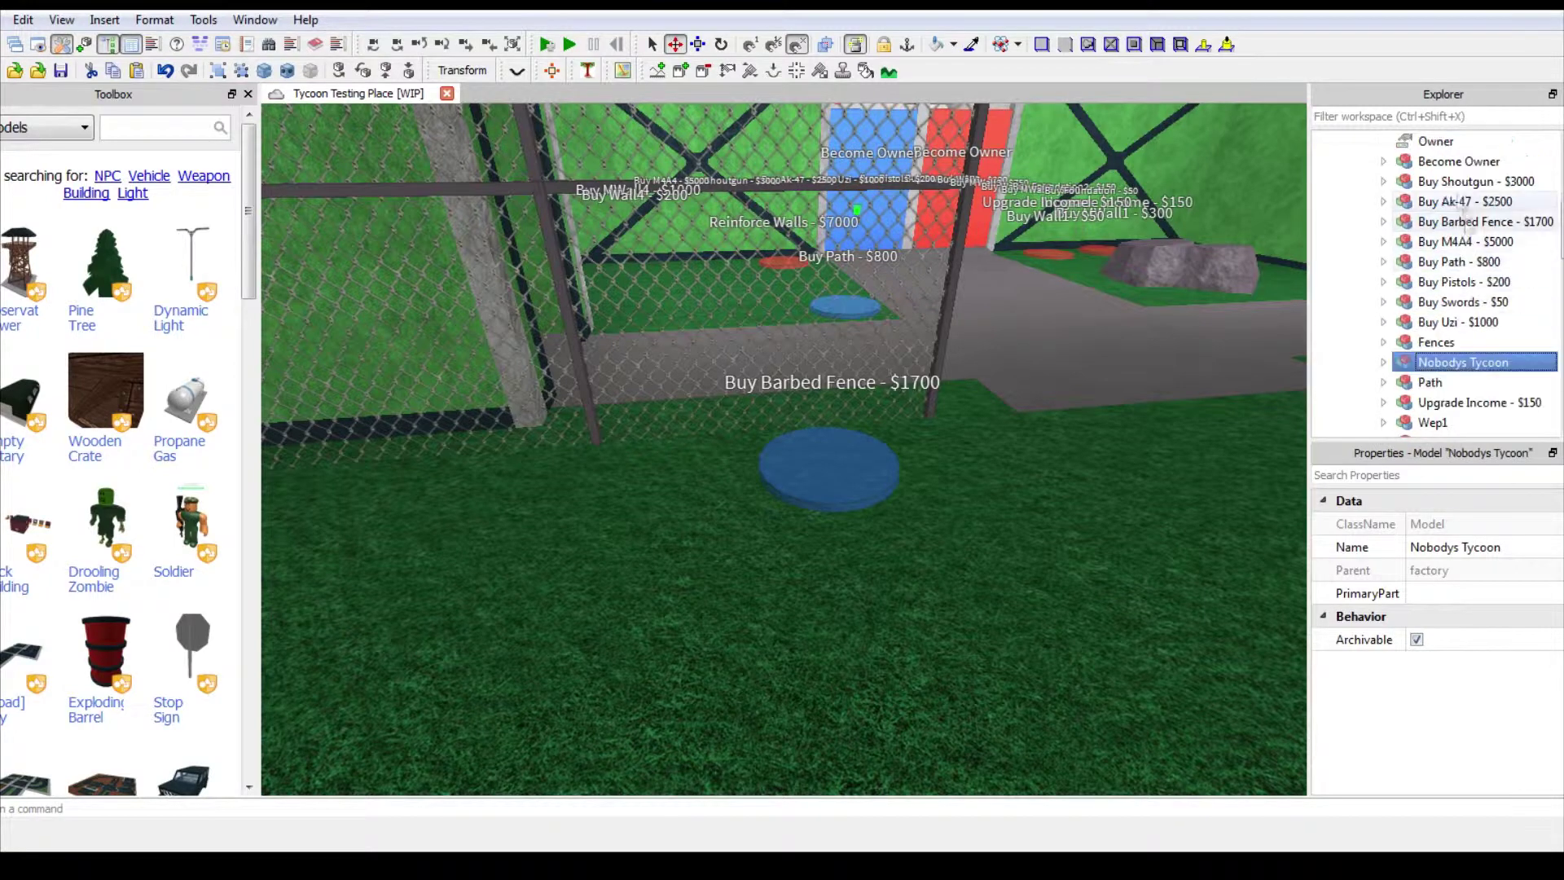
pyautogui.click(967, 443)
pyautogui.scroll(-2, 1484, 296)
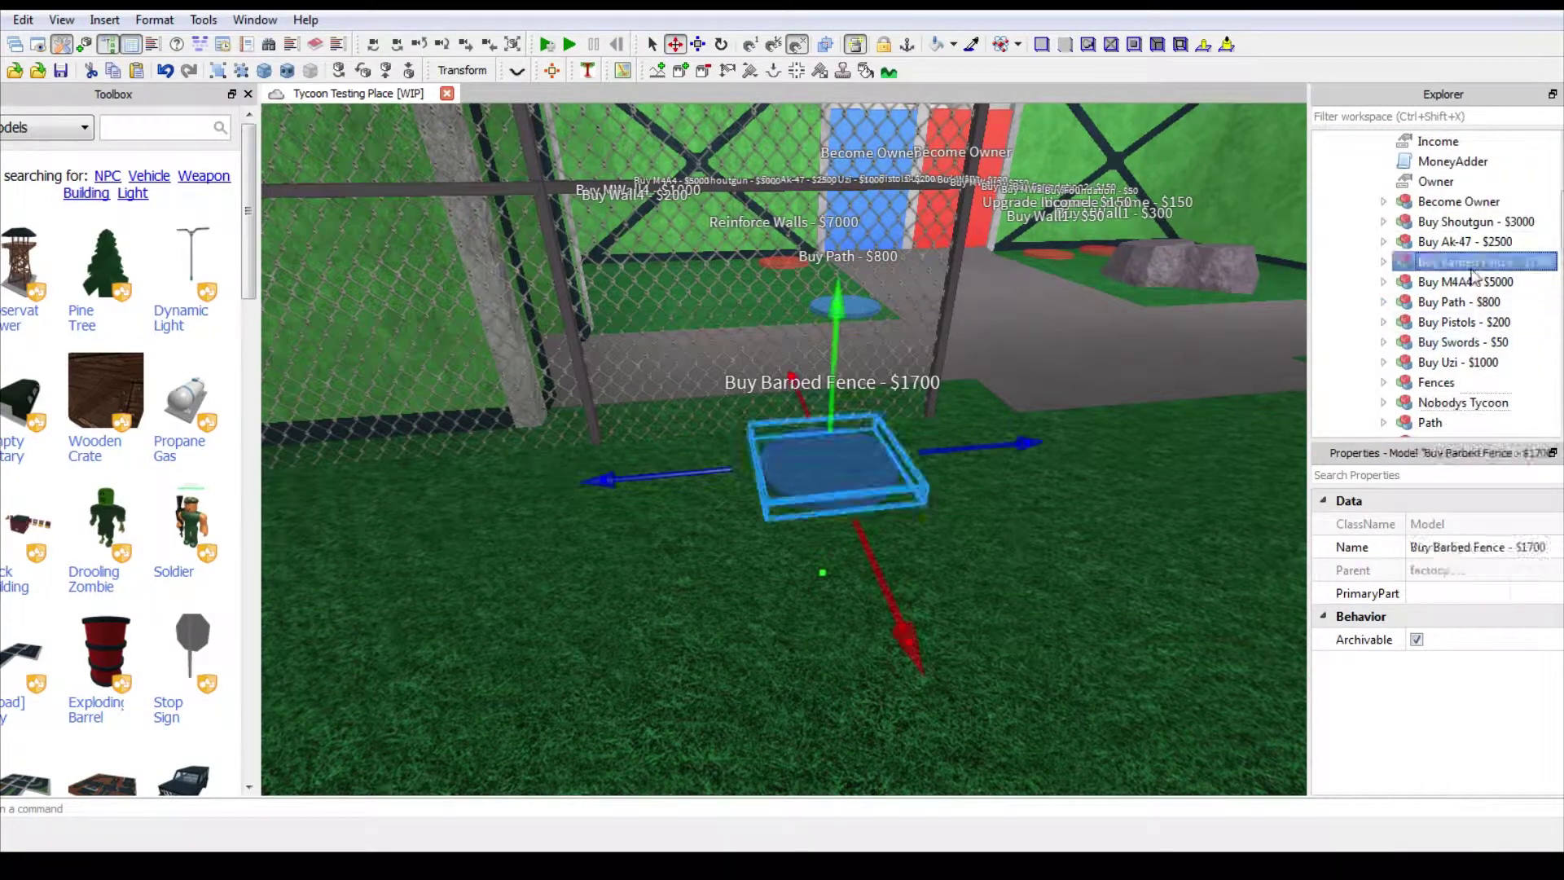
pyautogui.doubleClick(1468, 265)
pyautogui.doubleClick(1458, 304)
pyautogui.doubleClick(1469, 345)
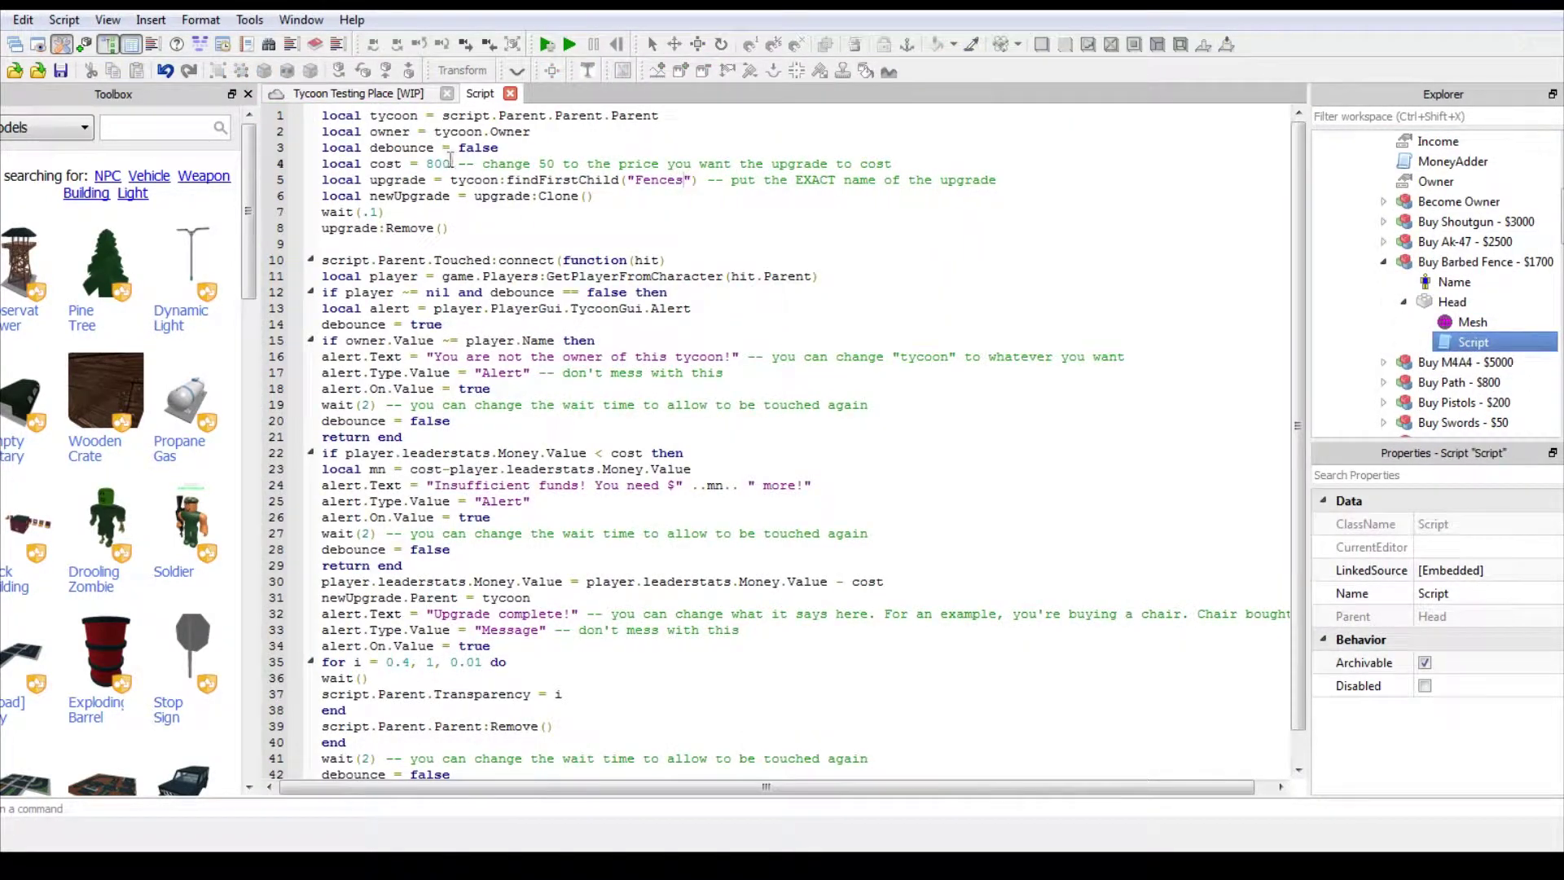
pyautogui.click(511, 94)
# Place a copy of the Buy Barbed Fence button beside the green tower's base and name it "Buy Tower Part 1 - $1200"
pyautogui.doubleClick(1477, 265)
pyautogui.moveTo(827, 461); pyautogui.dragTo(743, 479, button='right')
pyautogui.hotkey('ctrl', 'v')
pyautogui.moveTo(815, 456); pyautogui.dragTo(936, 294)
pyautogui.moveTo(935, 294); pyautogui.dragTo(936, 293, button='right')
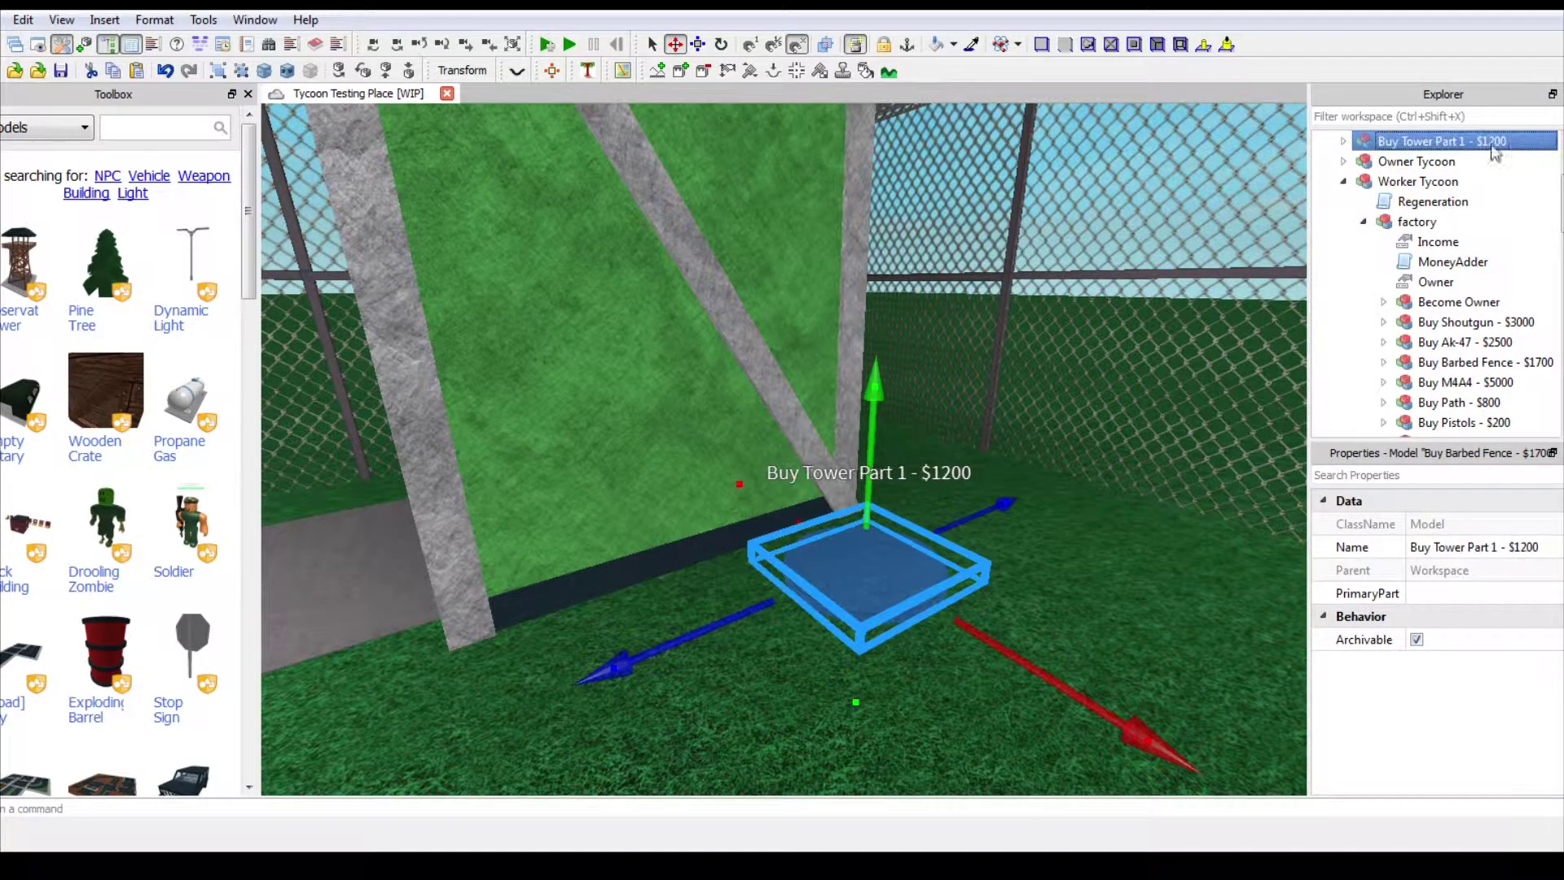
# Move the MTower1 model into the Worker Tycoon's factory and check the tower from several angles
pyautogui.click(649, 244)
pyautogui.moveTo(1437, 428); pyautogui.dragTo(1437, 141)
pyautogui.moveTo(801, 213); pyautogui.dragTo(801, 211, button='right')
pyautogui.scroll(-4, 801, 212)
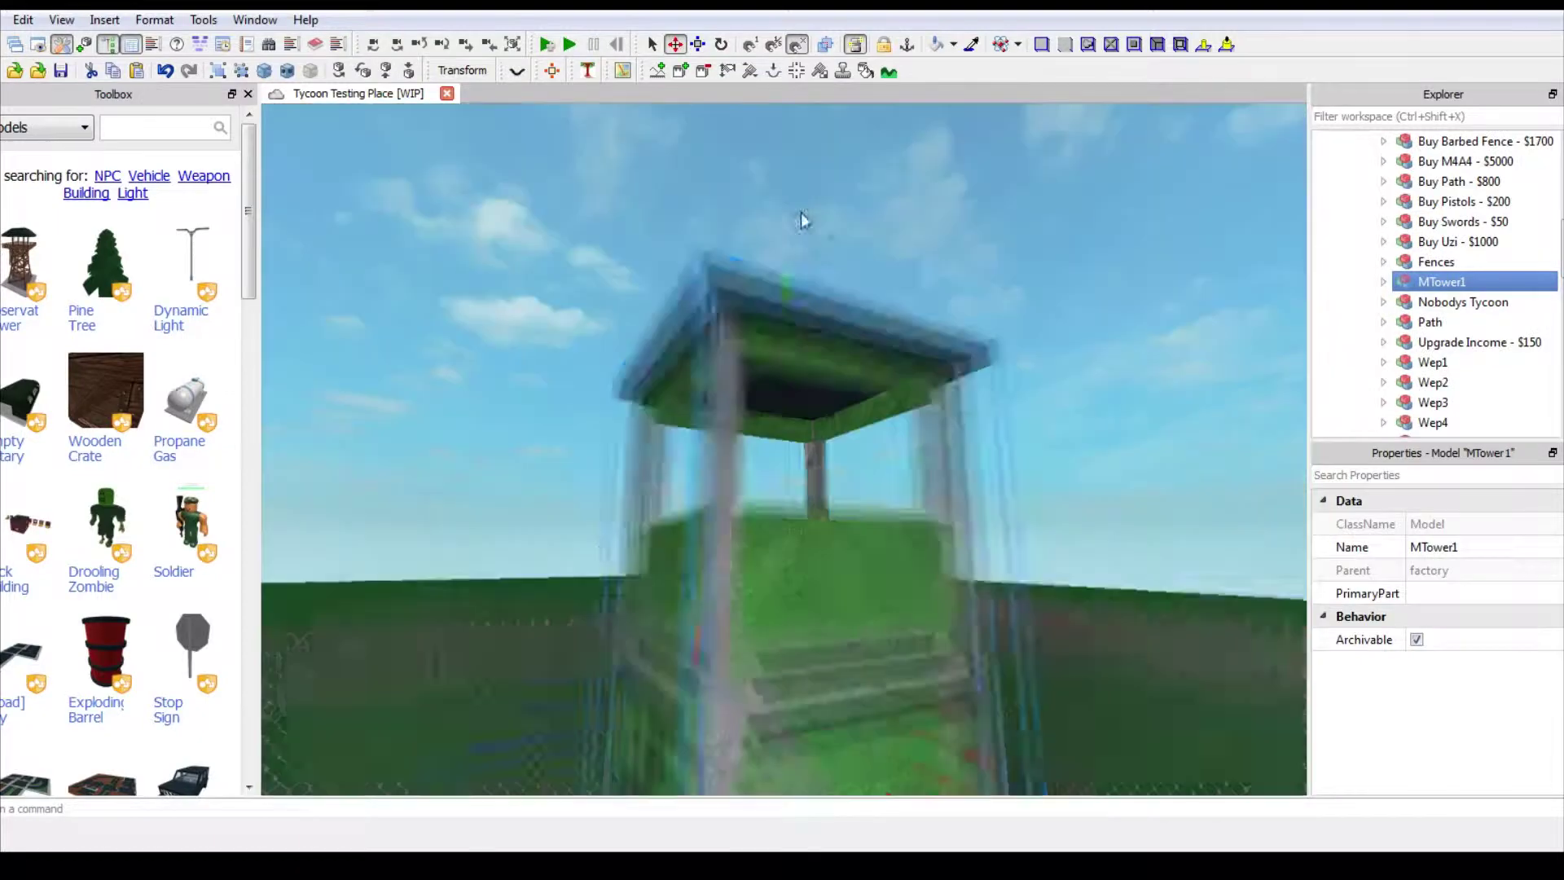
pyautogui.click(801, 305)
pyautogui.moveTo(801, 305); pyautogui.dragTo(801, 305, button='right')
pyautogui.scroll(-1, 1471, 265)
pyautogui.moveTo(989, 396); pyautogui.dragTo(989, 396, button='right')
# Rename the Buy Tower Part 1 button "Buy Tower One - $1200" and move it into the factory
pyautogui.click(1471, 302)
pyautogui.click(1489, 362)
pyautogui.scroll(-1, 1466, 342)
pyautogui.click(1442, 342)
pyautogui.click(1466, 202)
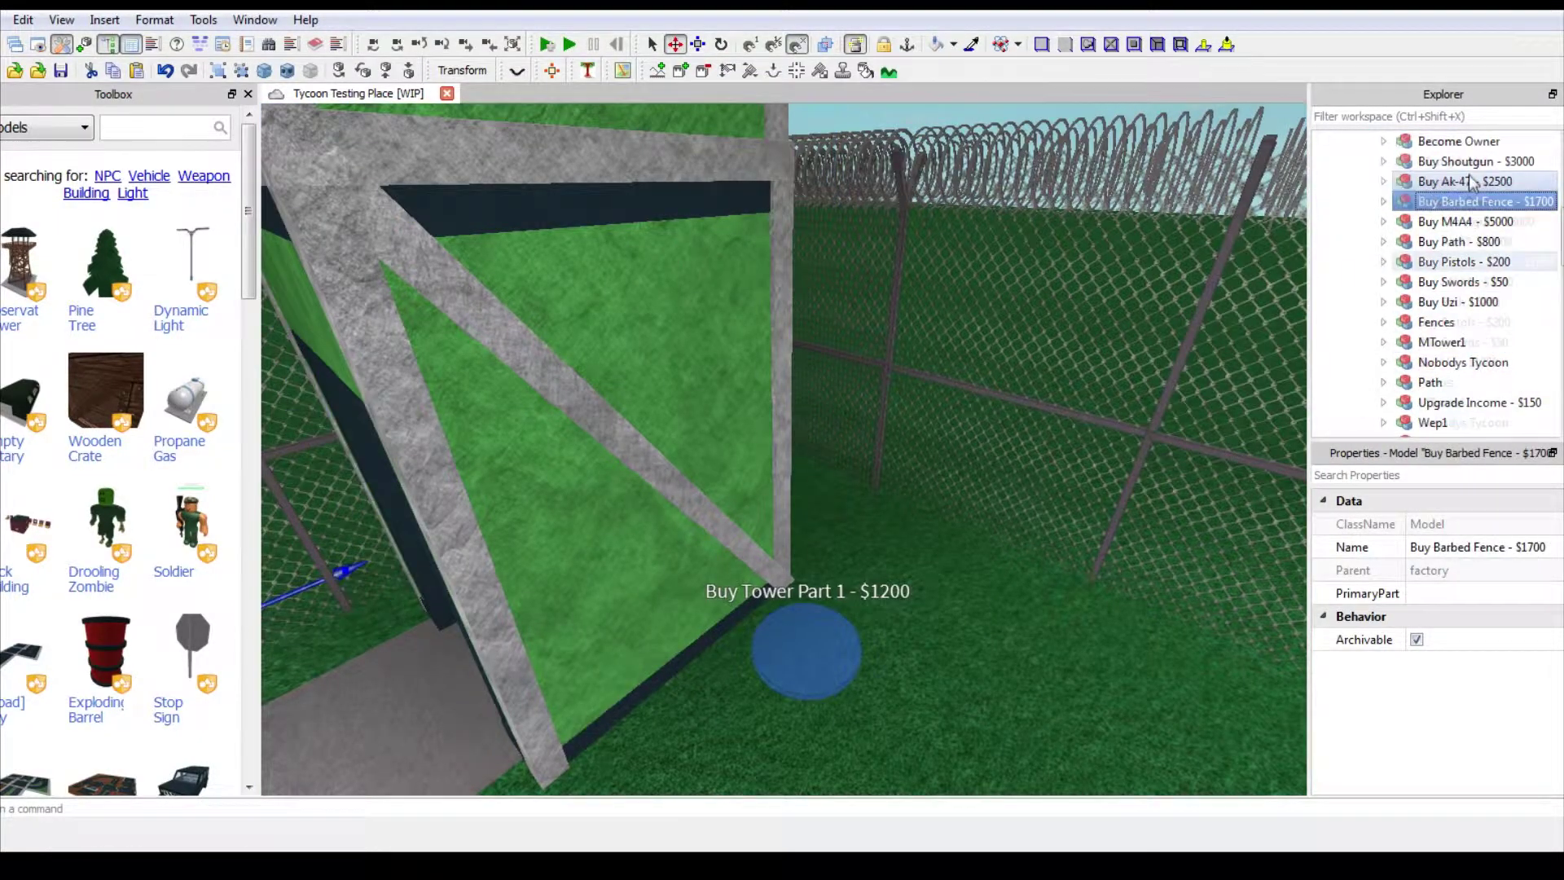
pyautogui.click(807, 652)
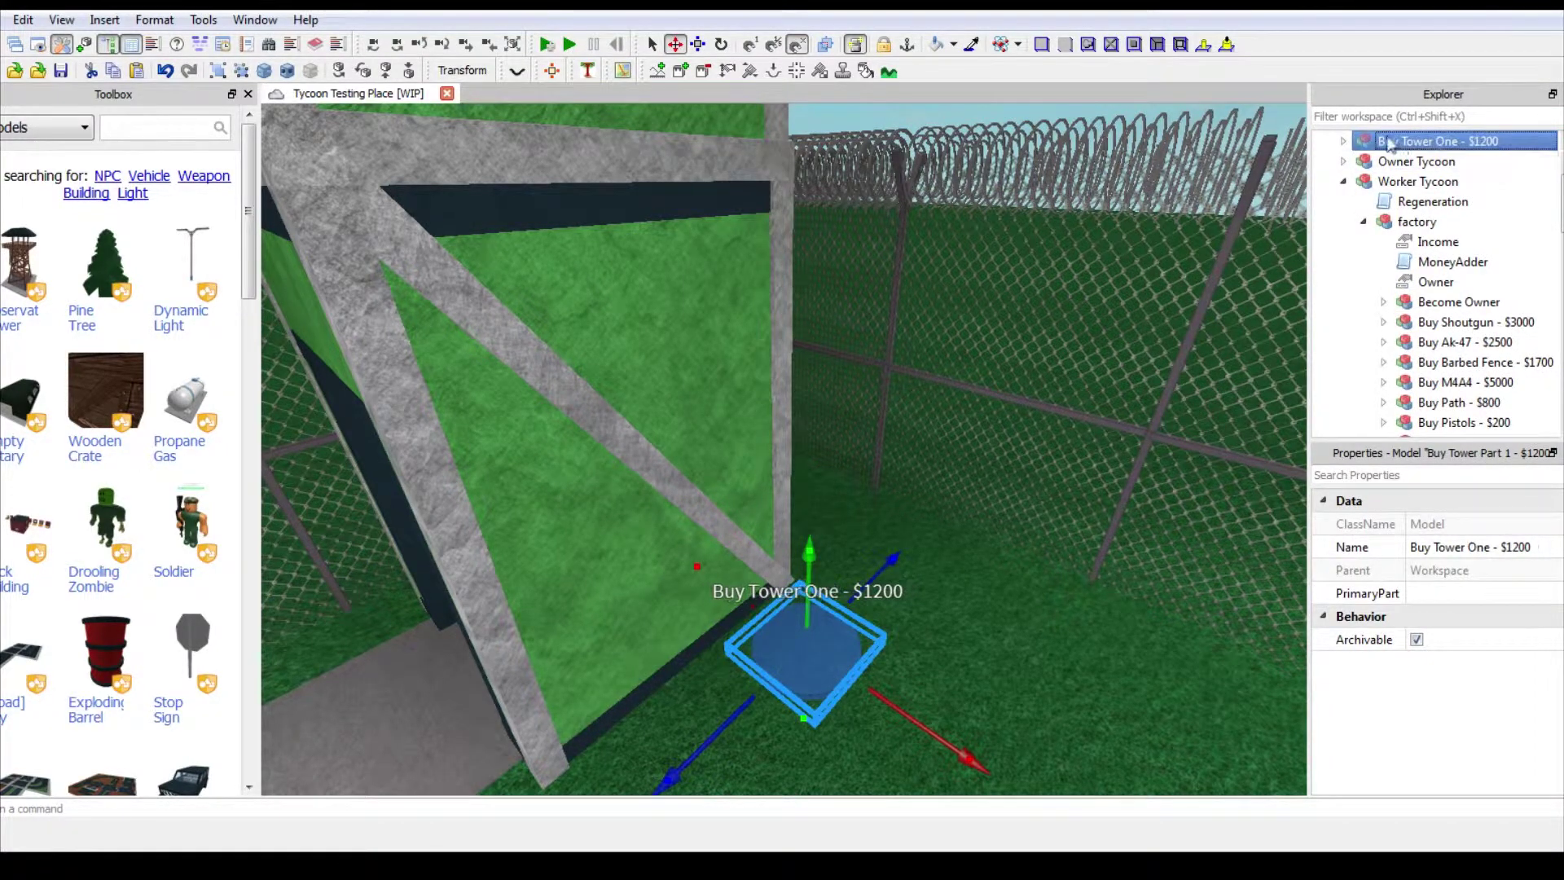
pyautogui.moveTo(1395, 145); pyautogui.dragTo(1416, 222)
pyautogui.scroll(-2, 1475, 310)
# In the script of the Buy Tower One button, set the cost to 1200 and the upgrade name to "MTower1"
pyautogui.doubleClick(1467, 302)
pyautogui.doubleClick(1452, 342)
pyautogui.doubleClick(1471, 382)
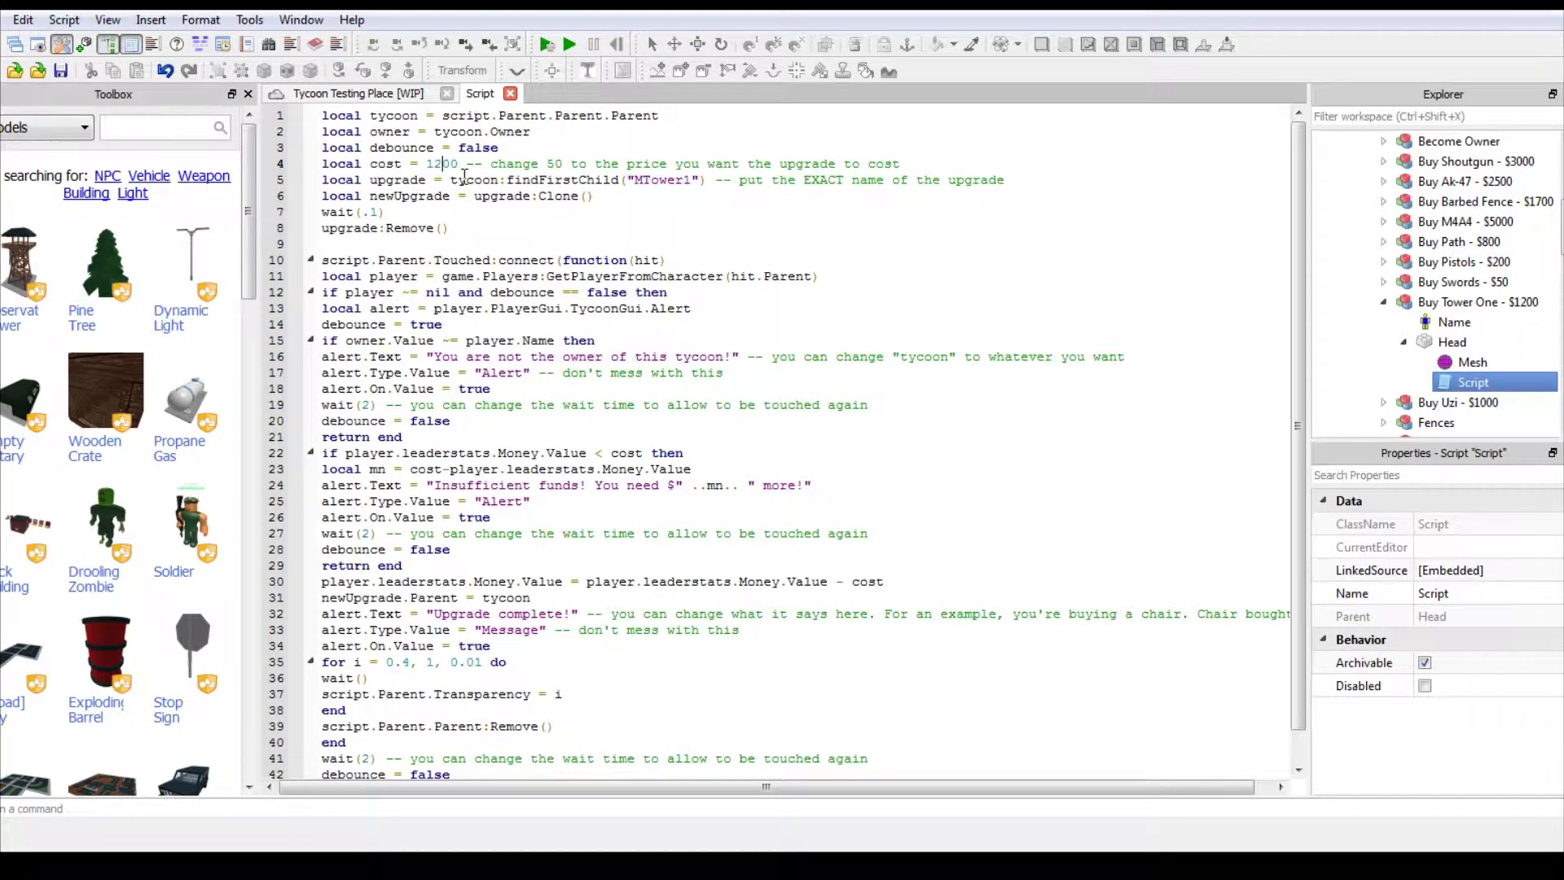
pyautogui.write('2')
pyautogui.click(379, 94)
# Place a copy of the Buy Tower One button in the second tower's ladder entrance and name it "Buy Tower Two - $1200"
pyautogui.scroll(-1, 1464, 253)
pyautogui.doubleClick(1465, 244)
pyautogui.scroll(-2, 1455, 286)
pyautogui.scroll(1, 1453, 301)
pyautogui.click(1447, 243)
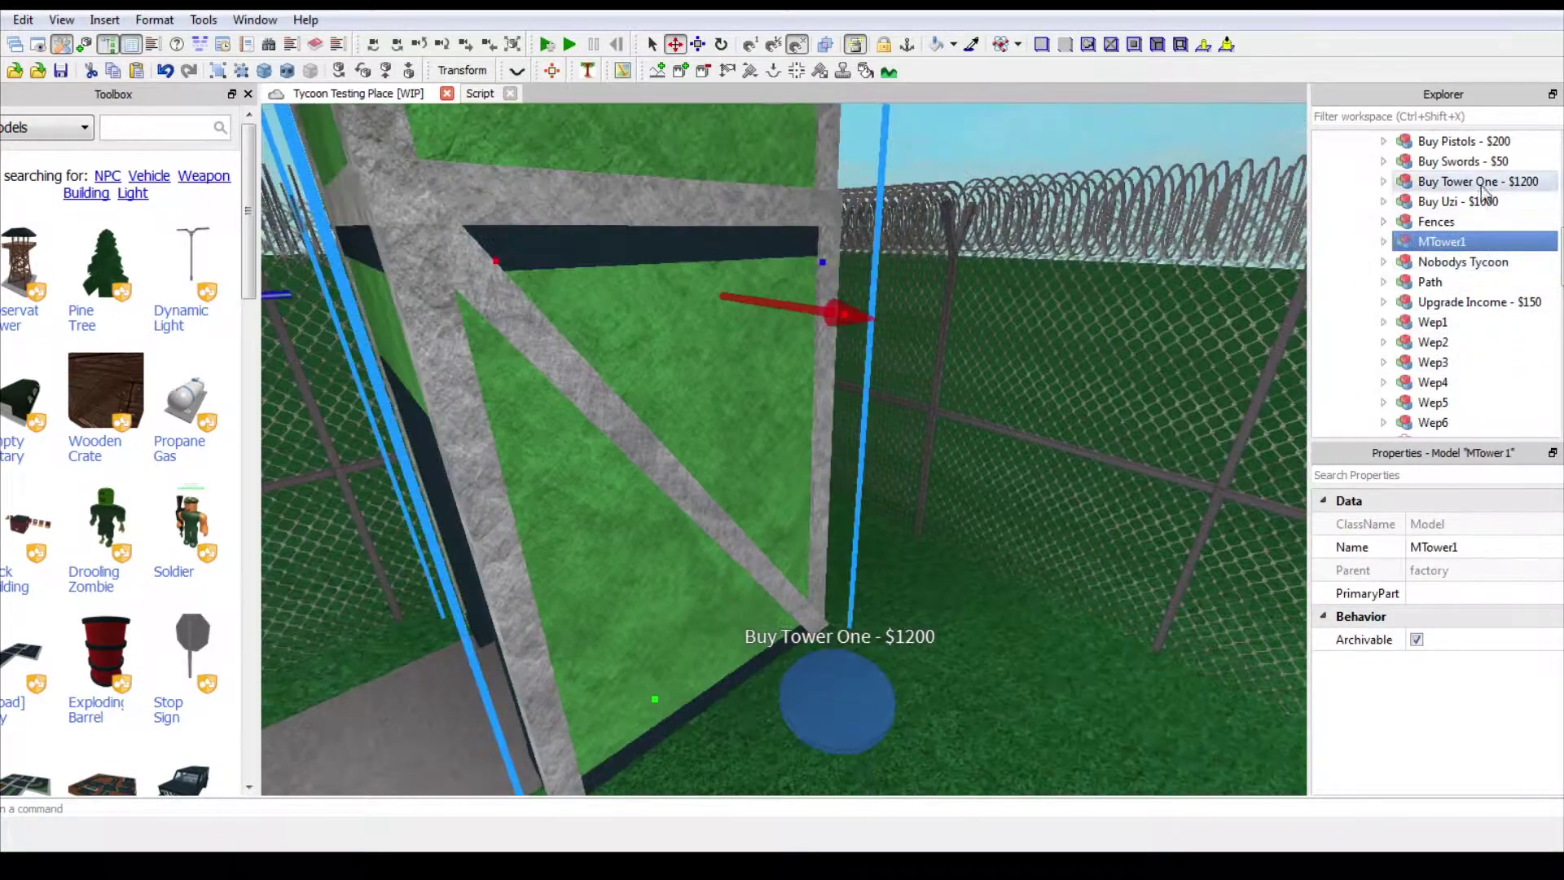
pyautogui.click(1481, 184)
pyautogui.hotkey('ctrl', 'c')
pyautogui.hotkey('ctrl', 'v')
pyautogui.moveTo(823, 694); pyautogui.dragTo(737, 346)
pyautogui.moveTo(737, 346); pyautogui.dragTo(1040, 464, button='right')
pyautogui.click(1462, 147)
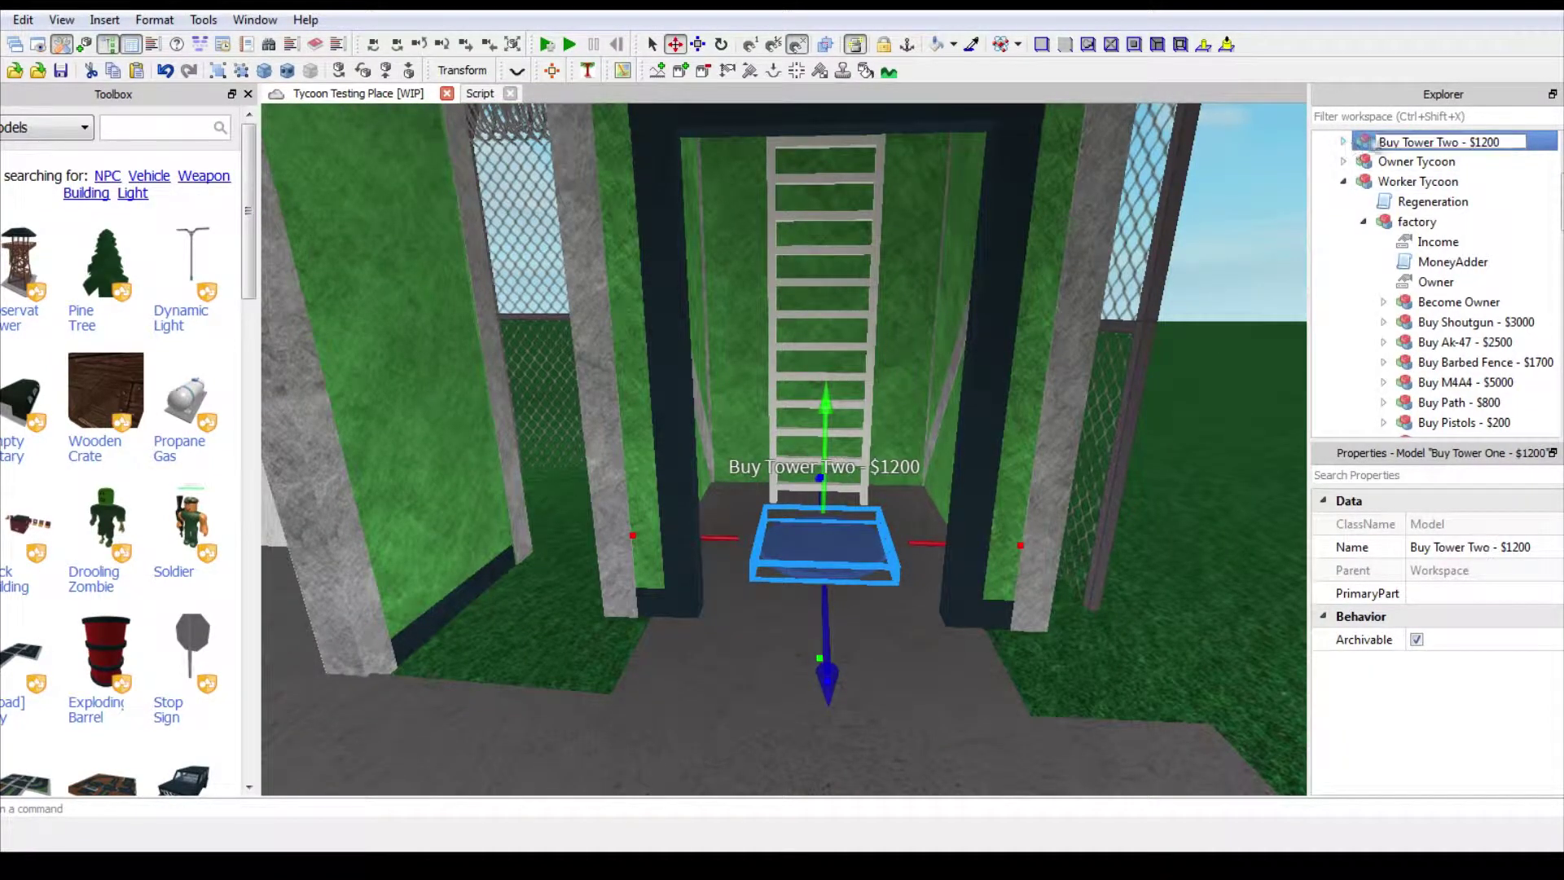
# Update the upgrade name in the script of the Buy Tower Two - $1200 button for the second tower
pyautogui.doubleClick(1374, 144)
pyautogui.doubleClick(1411, 182)
pyautogui.doubleClick(1422, 224)
pyautogui.click(693, 184)
pyautogui.click(572, 94)
pyautogui.click(512, 96)
# Move the Buy Tower Two - $1200 button into the Worker Tycoon's factory
pyautogui.doubleClick(1371, 142)
pyautogui.moveTo(1370, 143); pyautogui.dragTo(1437, 181)
pyautogui.moveTo(1418, 161); pyautogui.dragTo(1400, 182)
pyautogui.scroll(-2, 1454, 358)
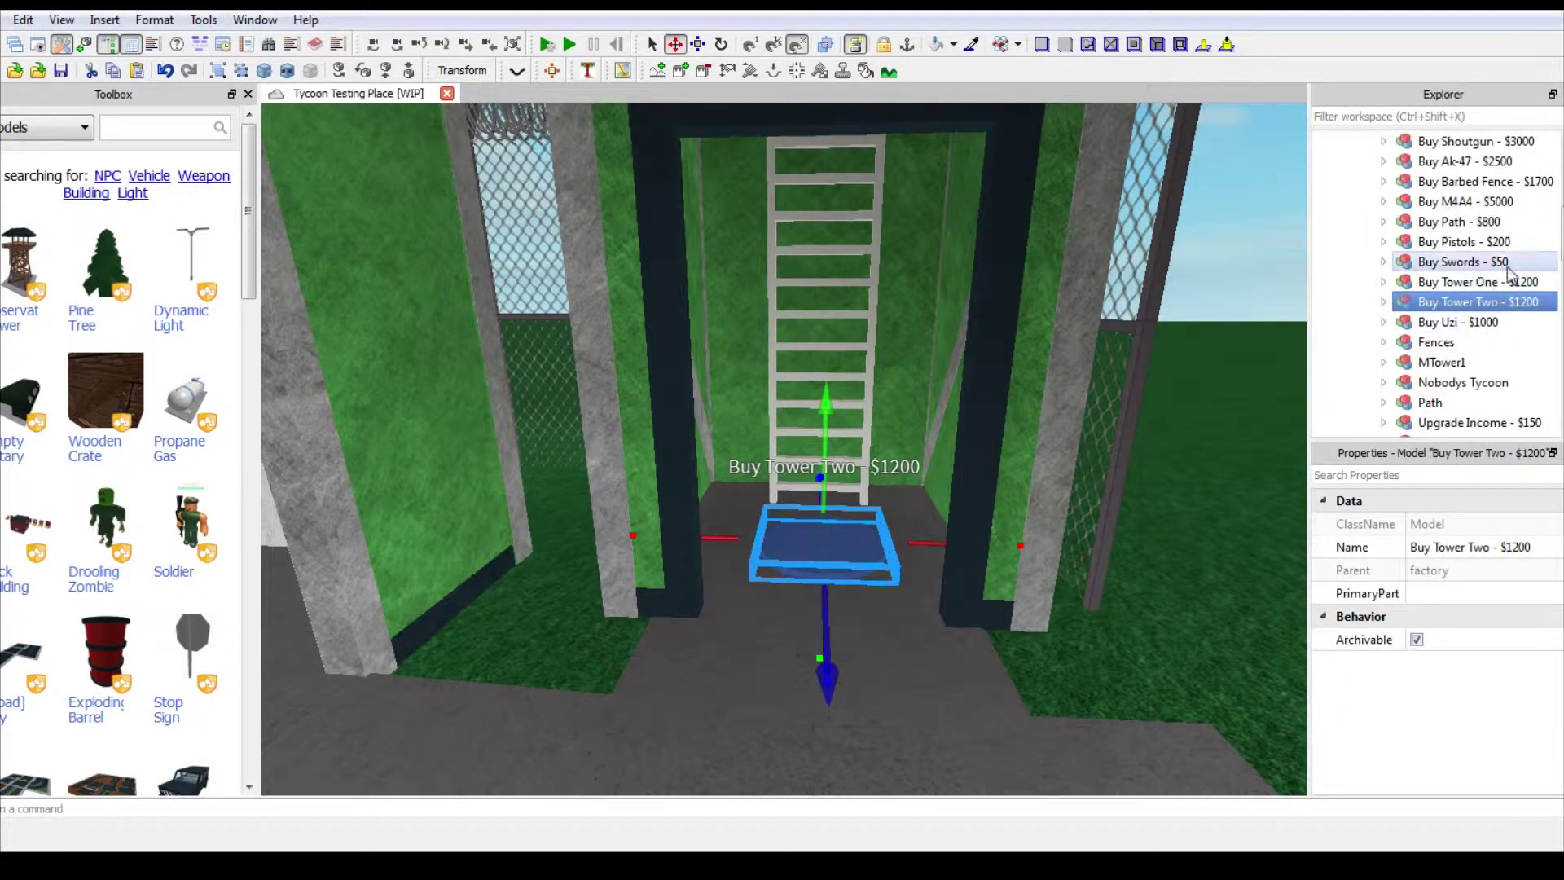
# Examine TowerF2 and the neighbouring workspace models to identify the parts of the second tower
pyautogui.scroll(-6, 1510, 274)
pyautogui.click(1399, 301)
pyautogui.press('f')
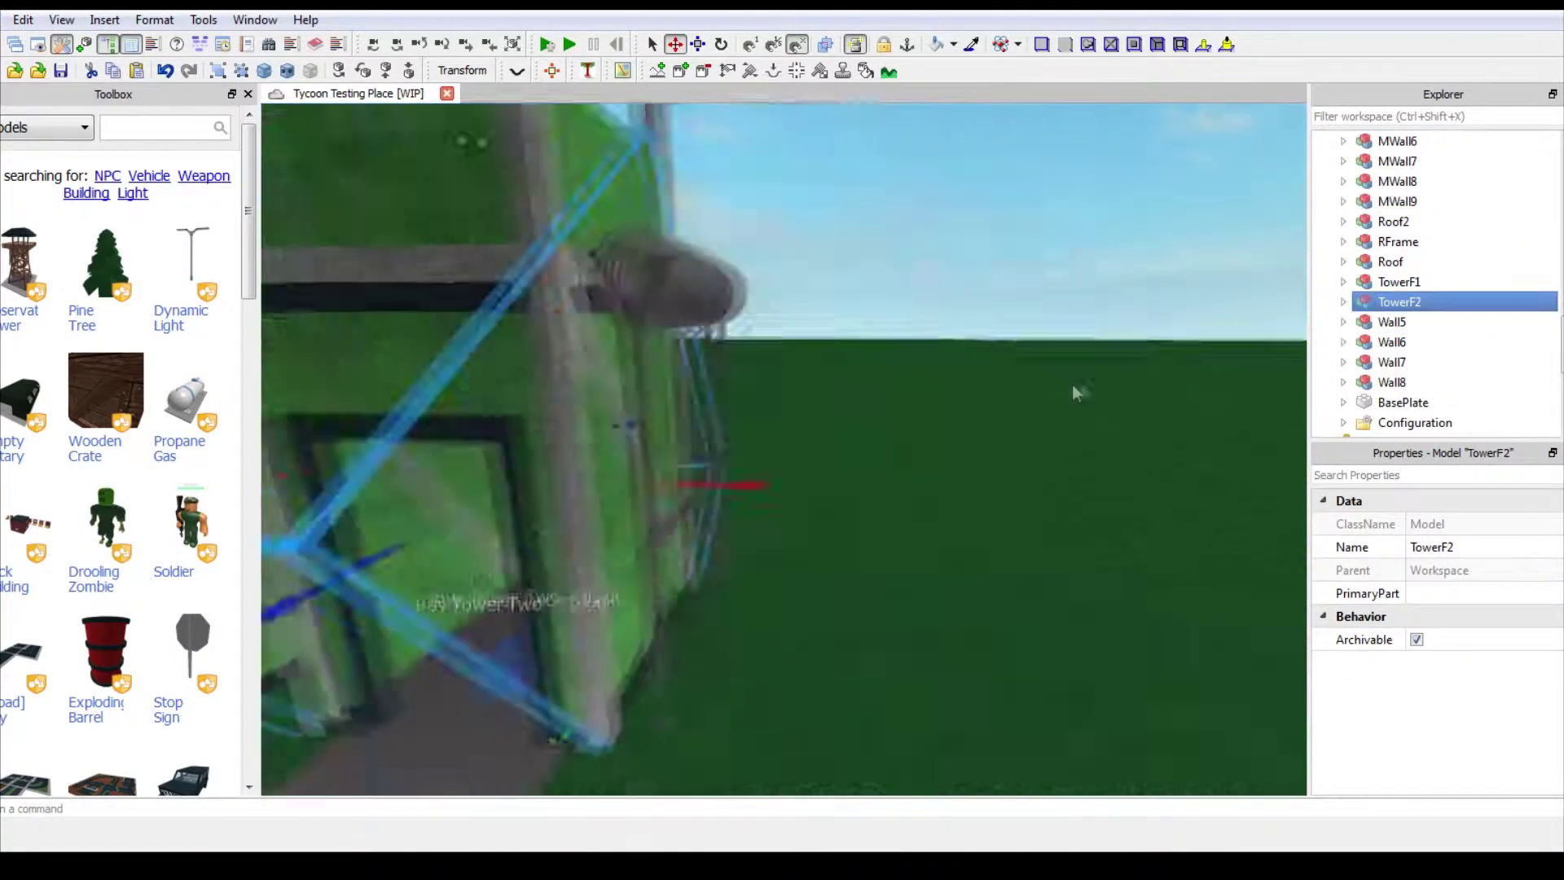
pyautogui.moveTo(1073, 384); pyautogui.dragTo(1060, 386, button='right')
pyautogui.click(1442, 285)
pyautogui.scroll(1, 1422, 305)
pyautogui.click(1420, 362)
pyautogui.click(1420, 282)
pyautogui.scroll(-1, 1419, 313)
pyautogui.click(1419, 322)
pyautogui.scroll(1, 1416, 359)
pyautogui.scroll(3, 1418, 363)
# Move the MTower2 model into the Worker Tycoon's factory and check the tower around its ladder entrance
pyautogui.moveTo(1395, 303); pyautogui.dragTo(1467, 262)
pyautogui.press('f')
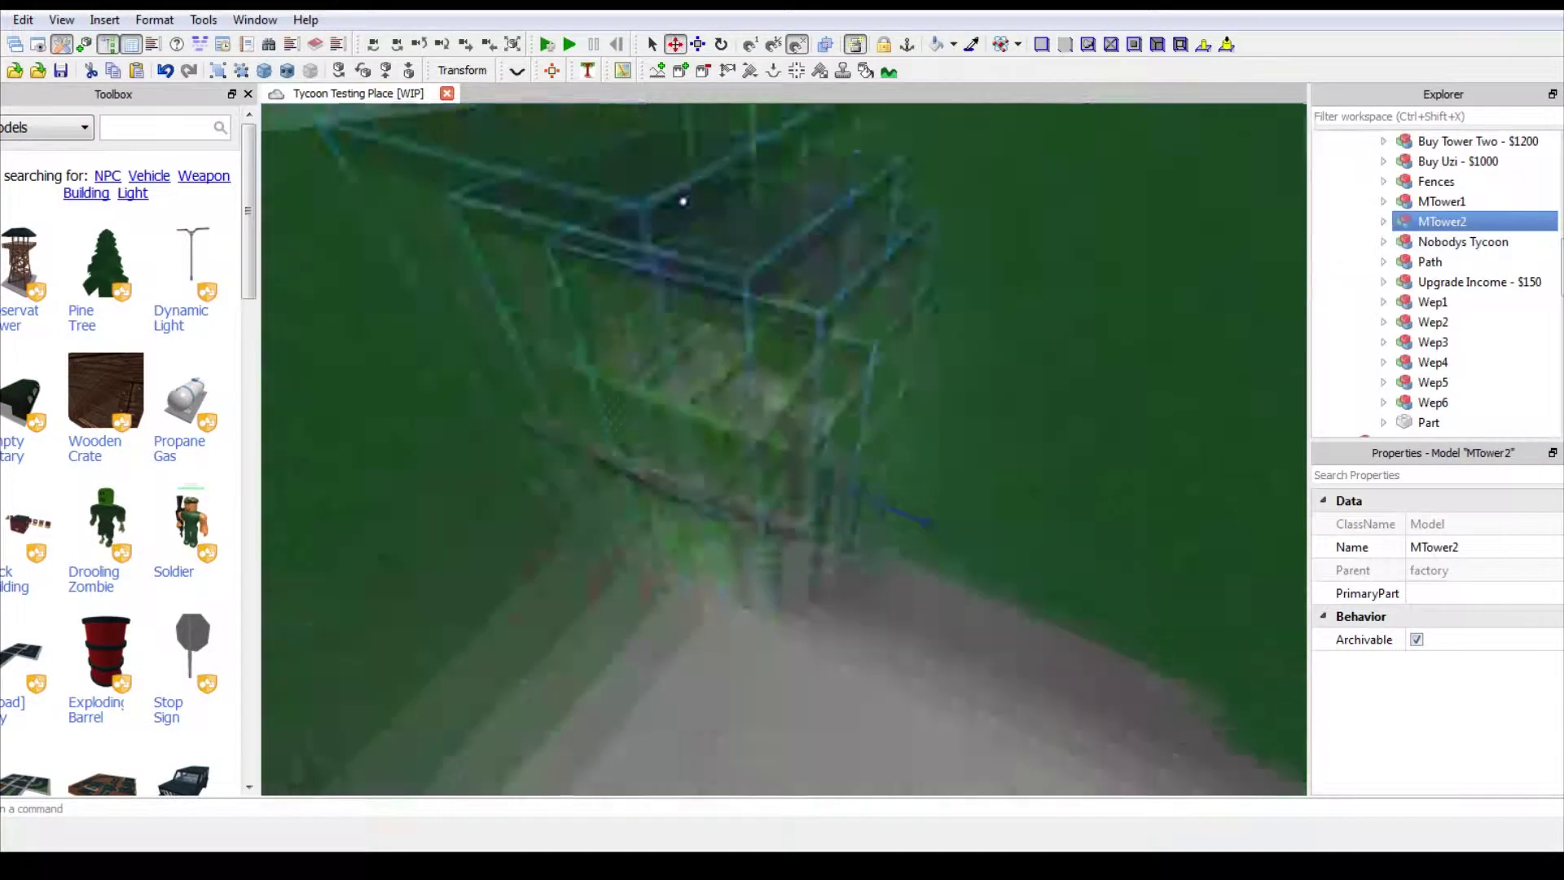
pyautogui.moveTo(683, 200); pyautogui.dragTo(720, 275, button='right')
pyautogui.hotkey('ctrl', 'z')
pyautogui.click(1475, 221)
pyautogui.press('f')
pyautogui.scroll(-3, 910, 540)
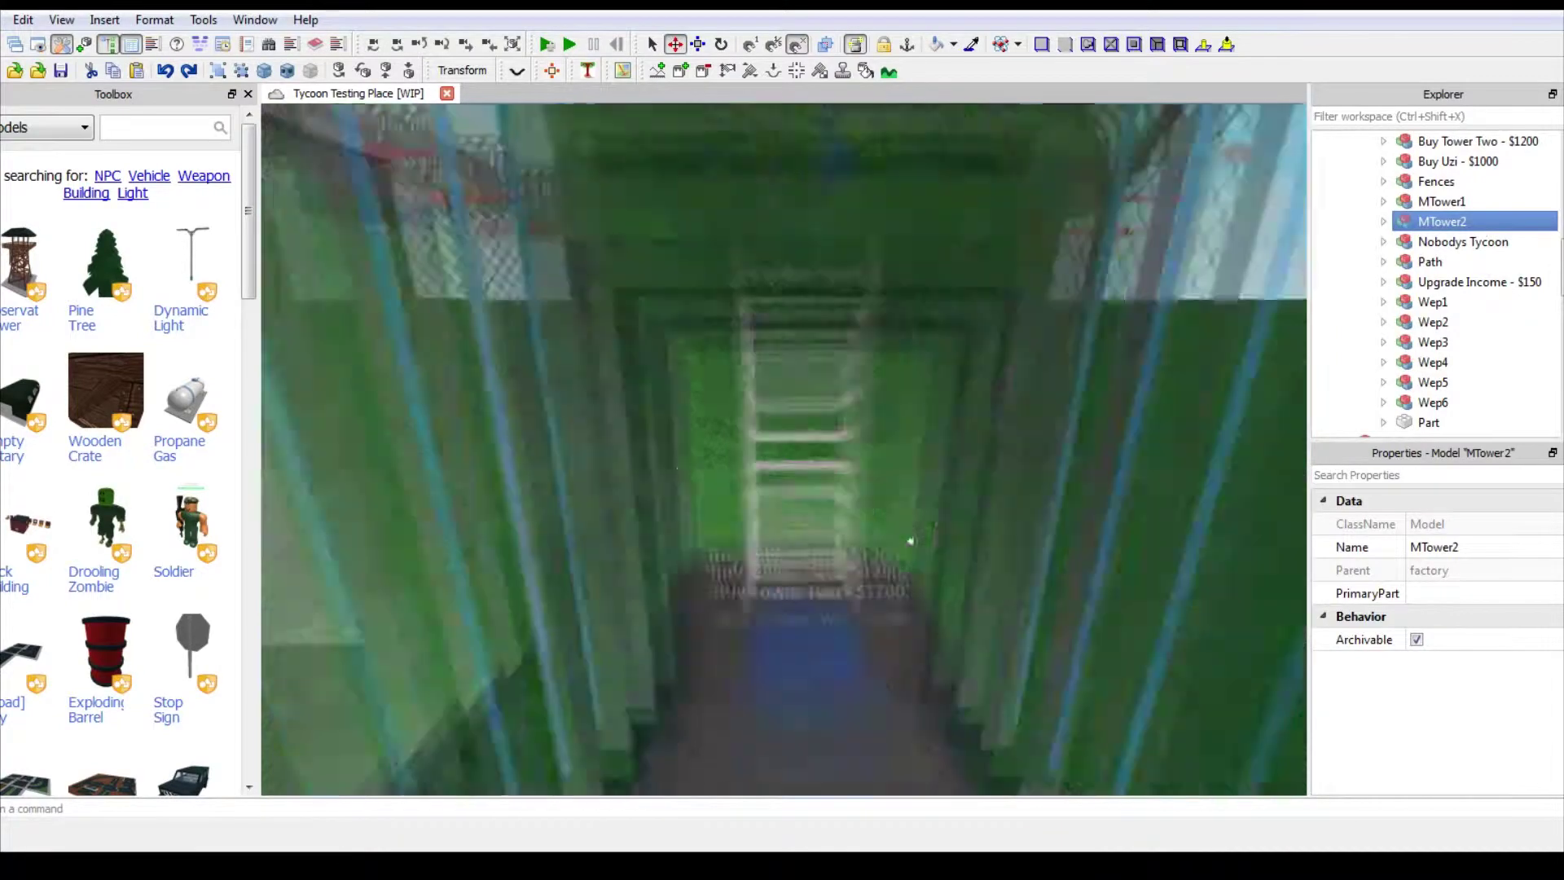
pyautogui.scroll(-1, 911, 540)
pyautogui.scroll(3, 1455, 218)
# Place a copy of the Buy Tower Two button in front of the tower entrance and name it "Buy Tower 2 Foundation - $300"
pyautogui.click(1481, 324)
pyautogui.hotkey('ctrl', 'c')
pyautogui.hotkey('ctrl', 'v')
pyautogui.press('f')
pyautogui.moveTo(901, 541); pyautogui.dragTo(968, 574, button='right')
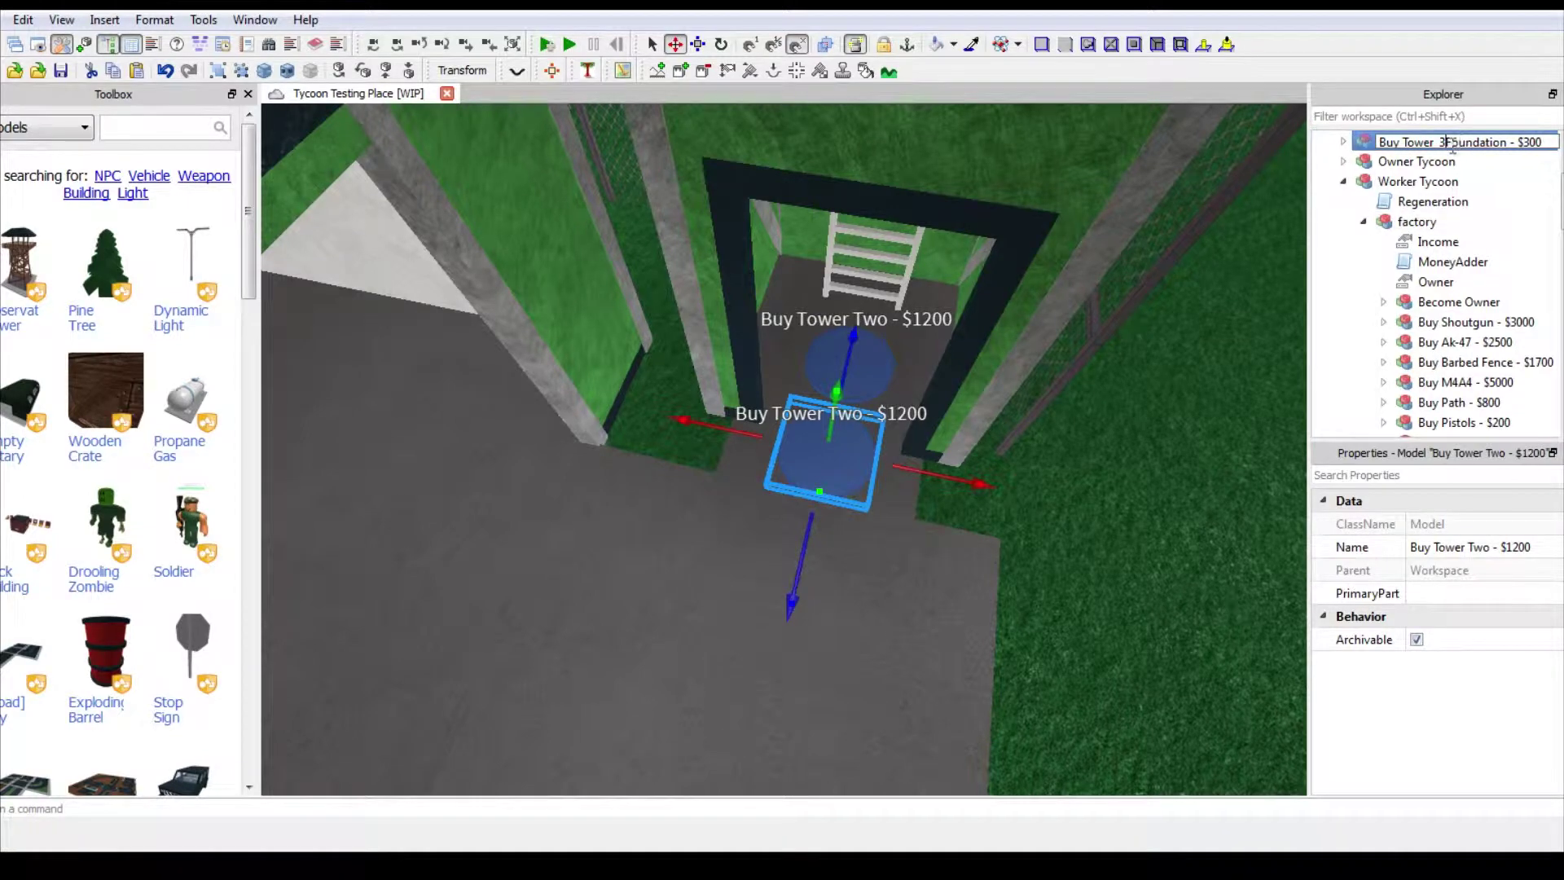
pyautogui.click(1440, 141)
pyautogui.press('f')
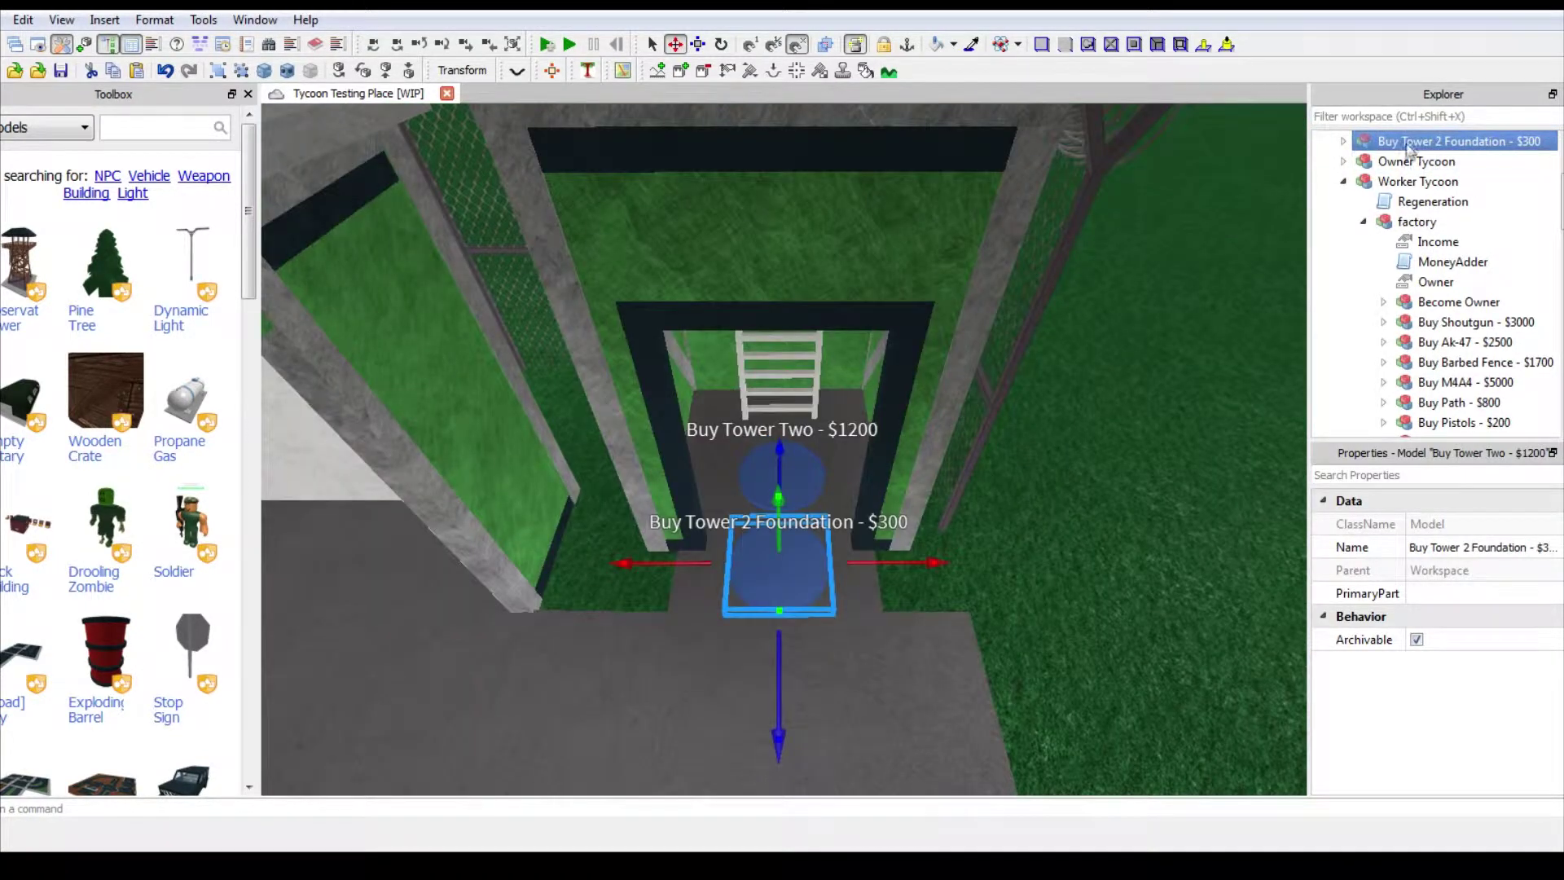
# Move the Buy Tower 2 Foundation - $300 button into the Worker Tycoon's factory
pyautogui.moveTo(1386, 141); pyautogui.dragTo(1436, 221)
pyautogui.scroll(-2, 1462, 225)
# Place a copy of the foundation button beside the Buy Tower One button and name it "Buy Tower 1 Foundation - $300"
pyautogui.hotkey('ctrl', 'c')
pyautogui.hotkey('ctrl', 'v')
pyautogui.moveTo(905, 528); pyautogui.dragTo(888, 560, button='right')
pyautogui.press('w')
pyautogui.moveTo(888, 561); pyautogui.dragTo(888, 489)
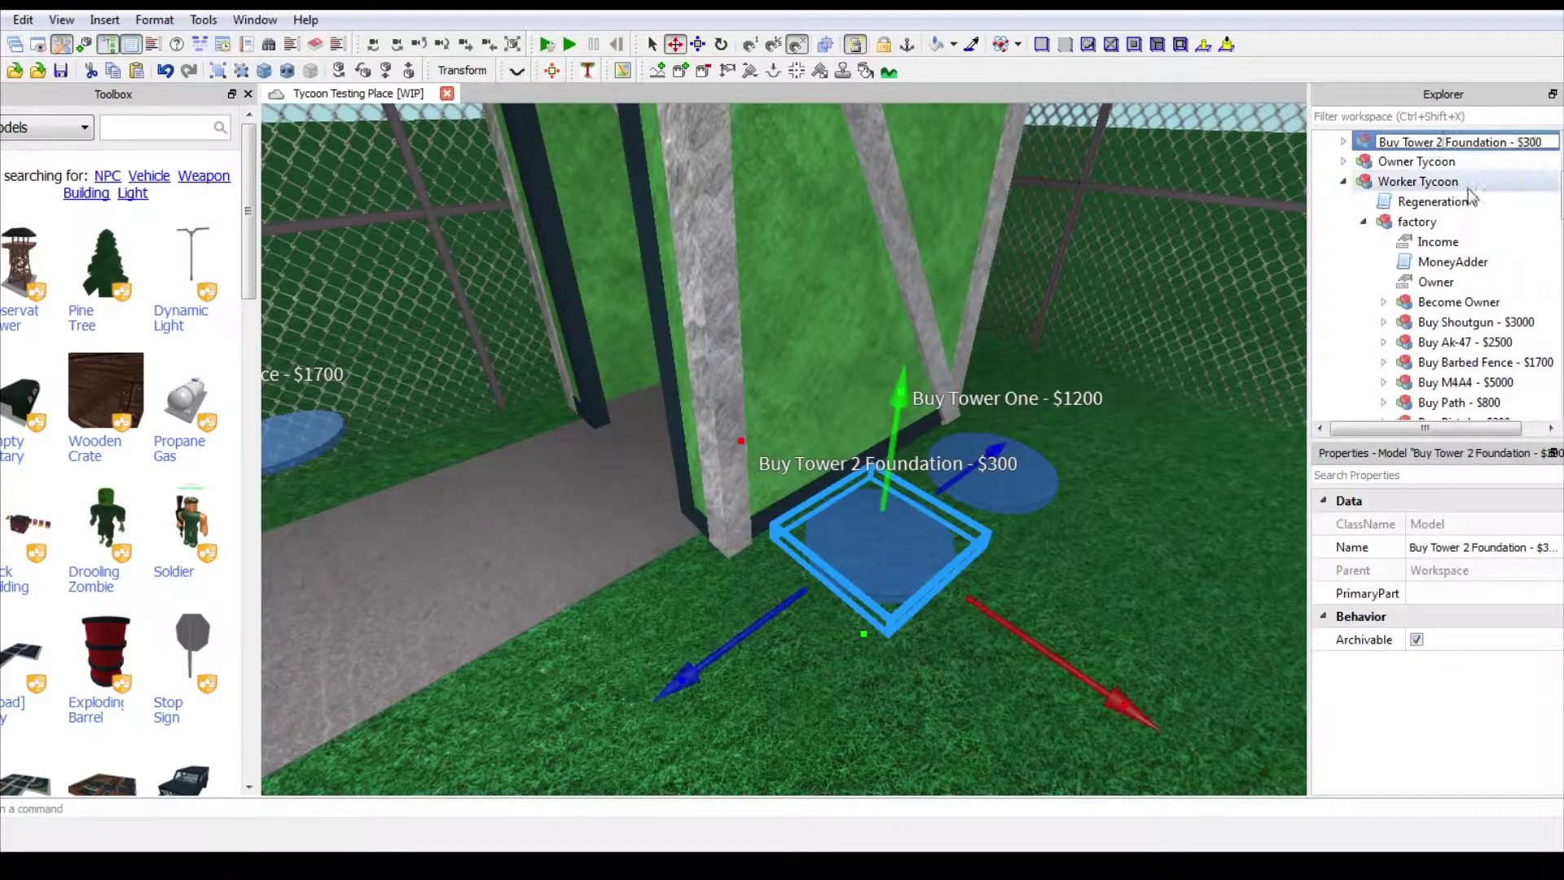
pyautogui.press('Return')
# Set the upgrade name in the Buy Tower 1 Foundation script to "TowerF1" and move the button into the Worker Tycoon's factory
pyautogui.doubleClick(1398, 145)
pyautogui.doubleClick(1408, 181)
pyautogui.doubleClick(1433, 221)
pyautogui.scroll(-13, 1434, 326)
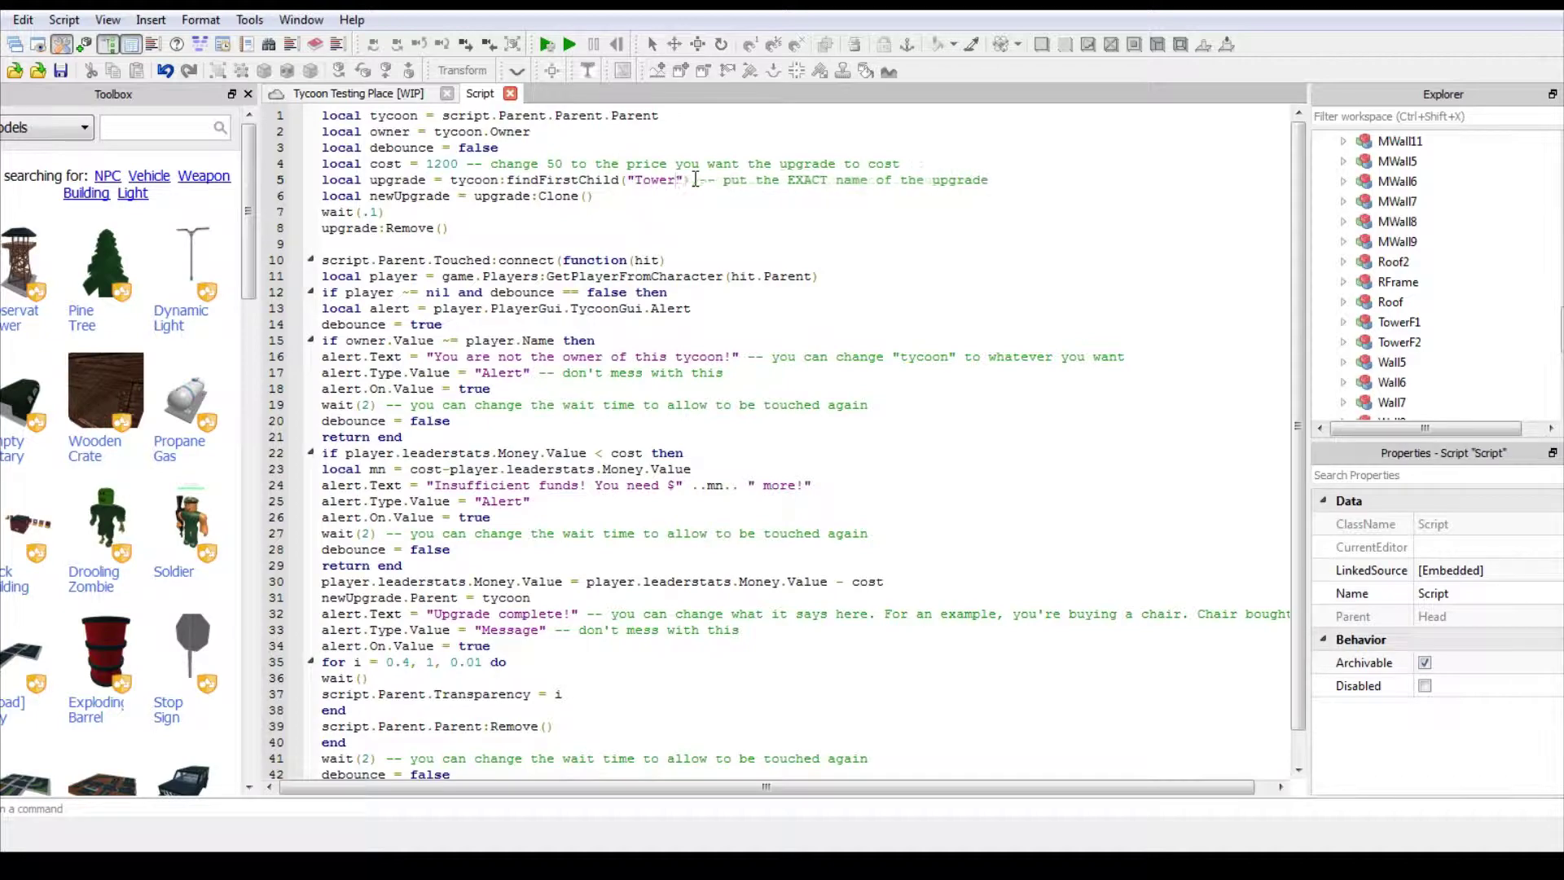
pyautogui.click(510, 95)
pyautogui.scroll(10, 1448, 277)
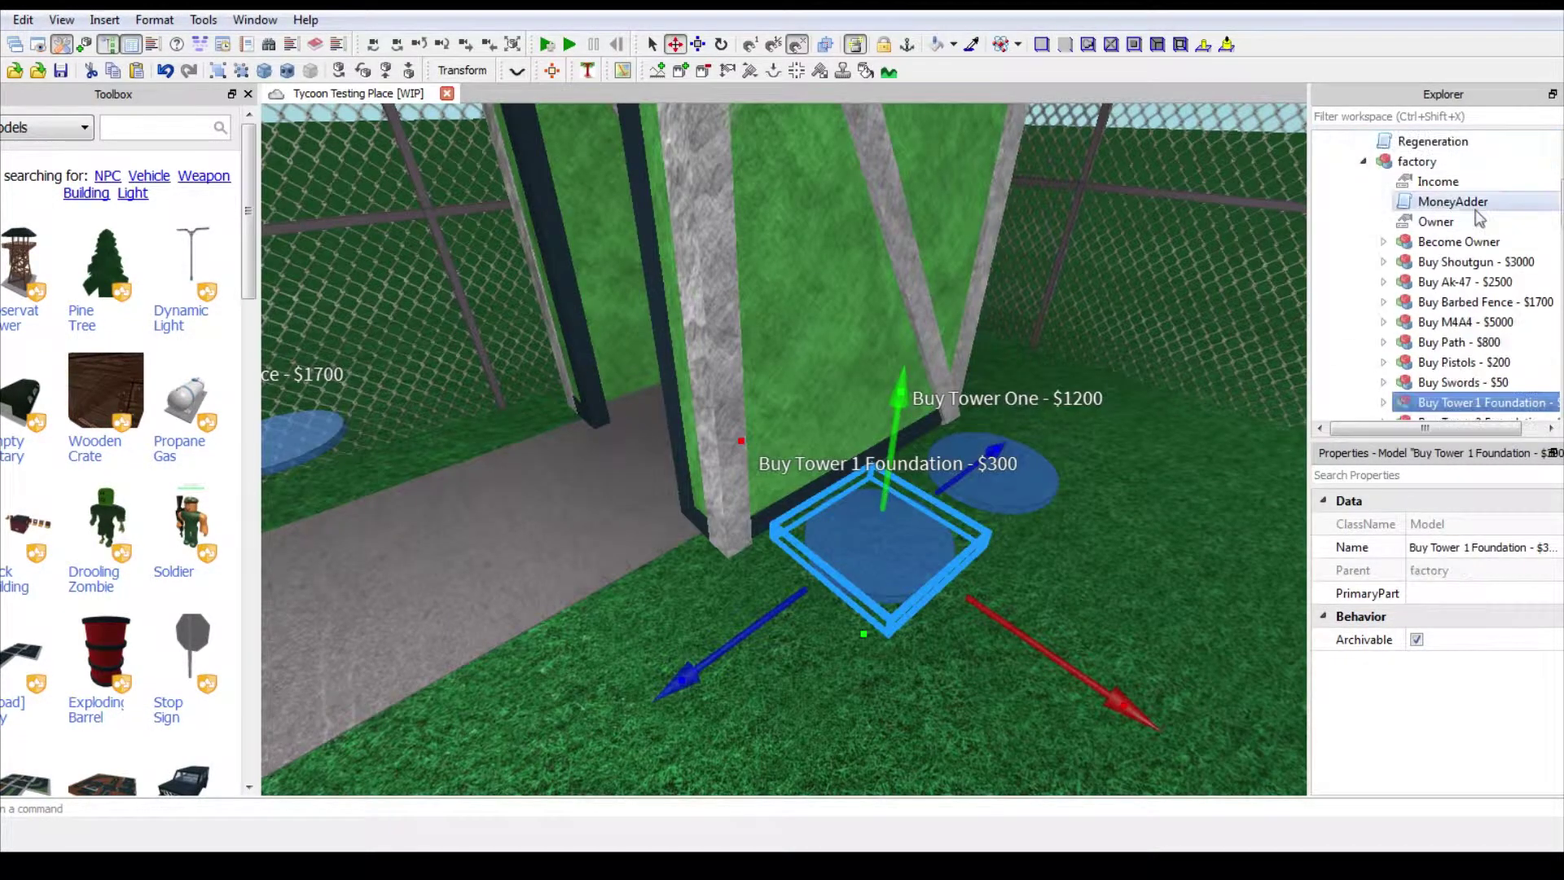
pyautogui.scroll(-2, 1448, 269)
# Set the upgrade name in the Buy Tower 2 Foundation script to "TowerF2" and update its cost to match the button's $300 price
pyautogui.moveTo(904, 437); pyautogui.dragTo(969, 440, button='right')
pyautogui.click(1426, 161)
pyautogui.scroll(-2, 1470, 326)
pyautogui.click(1473, 344)
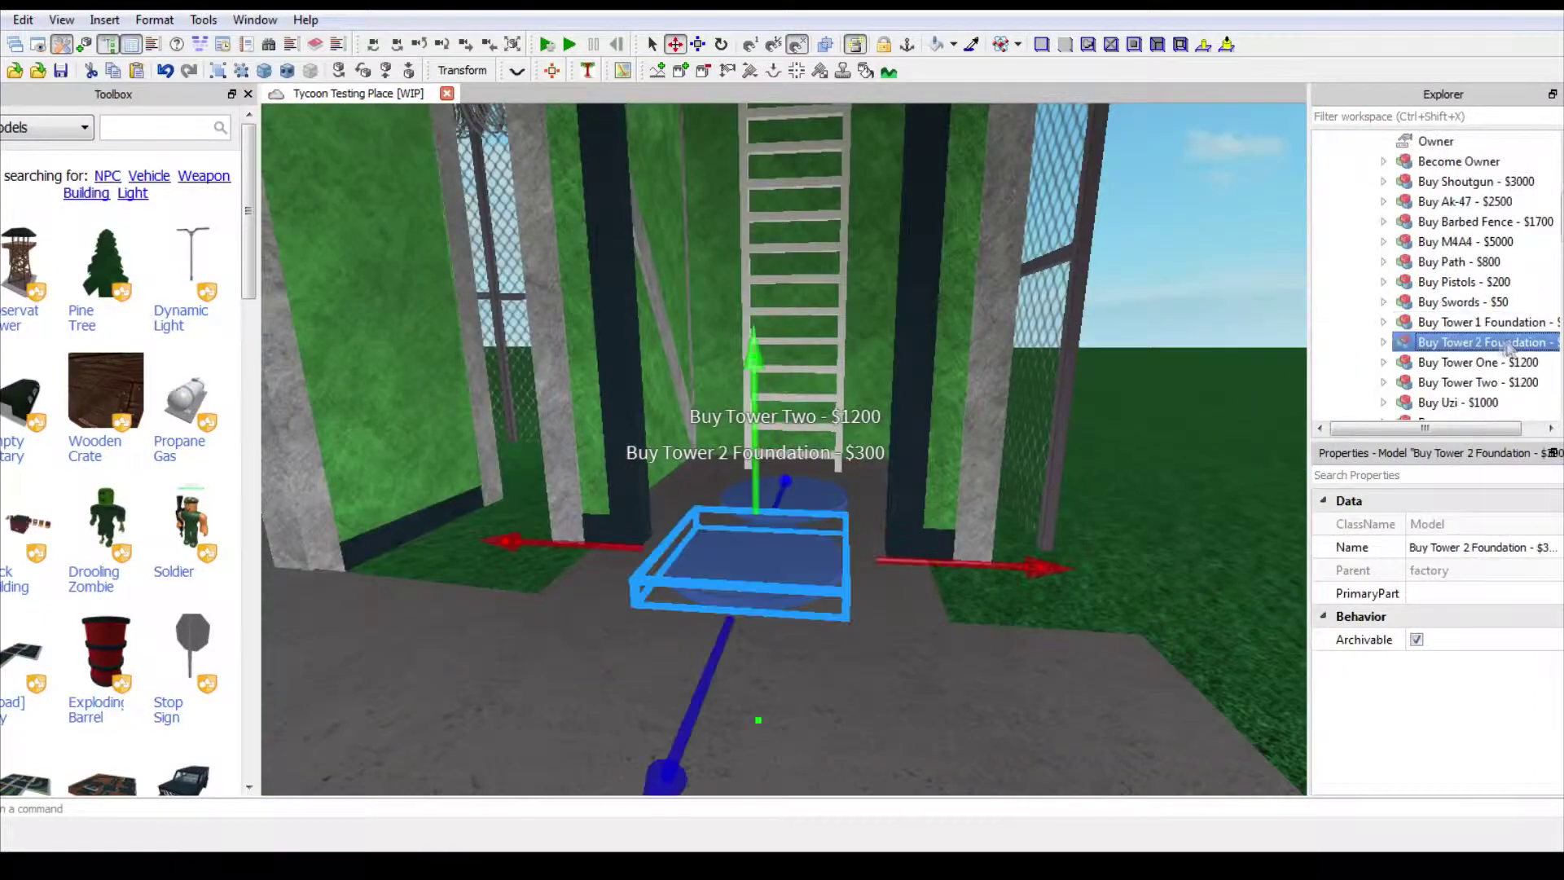
pyautogui.doubleClick(1470, 343)
pyautogui.scroll(-1, 1466, 339)
pyautogui.doubleClick(1447, 323)
pyautogui.doubleClick(1468, 362)
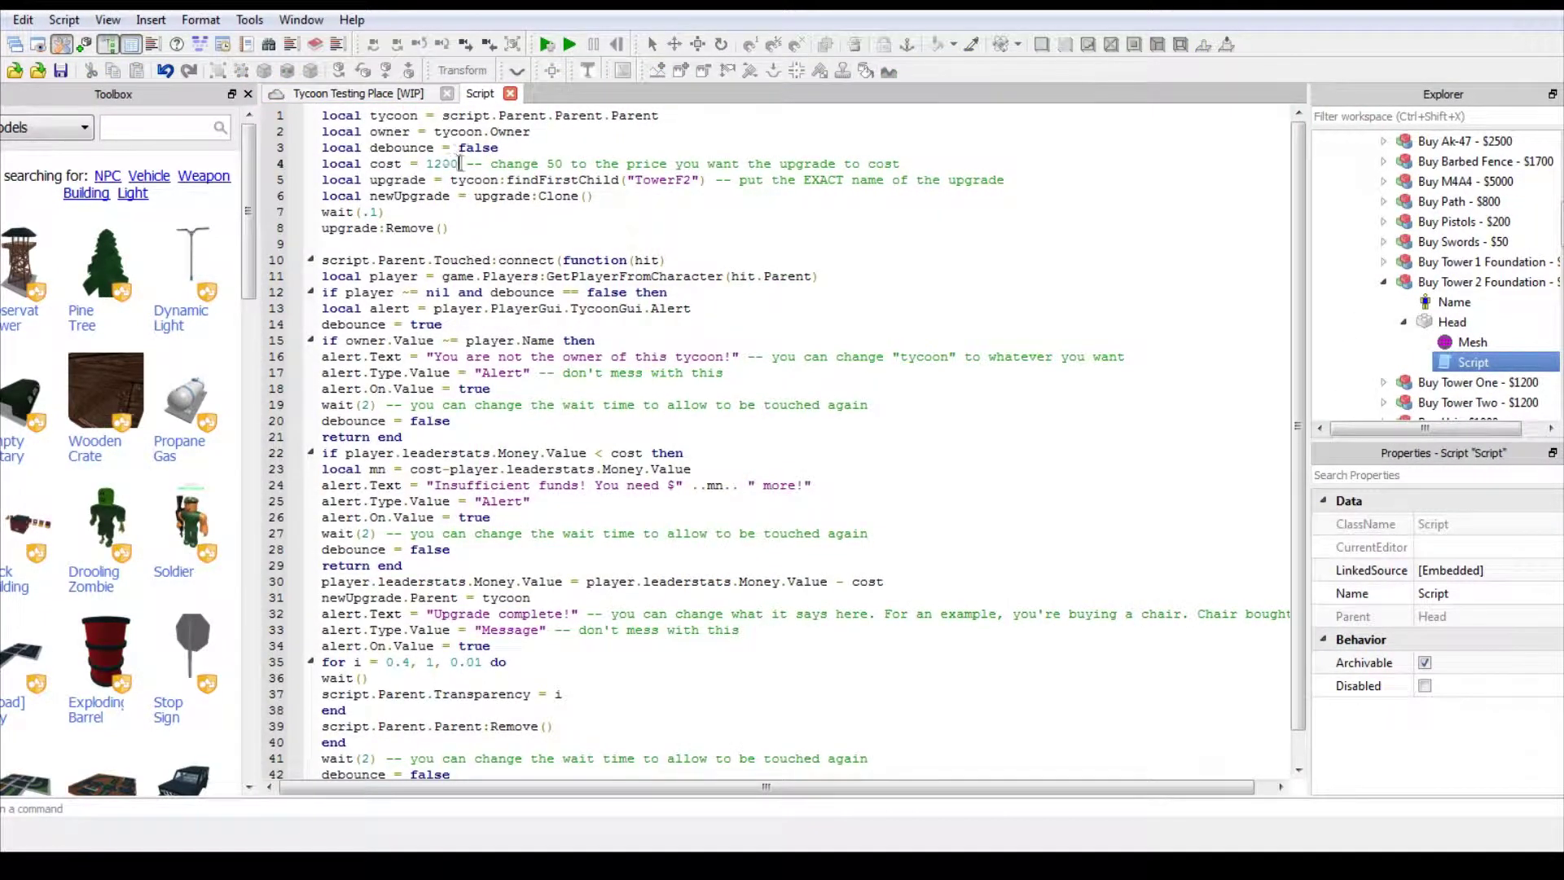
pyautogui.click(510, 94)
# Set the cost in the Buy Tower 1 Foundation script to 300
pyautogui.moveTo(618, 228); pyautogui.dragTo(623, 293, button='right')
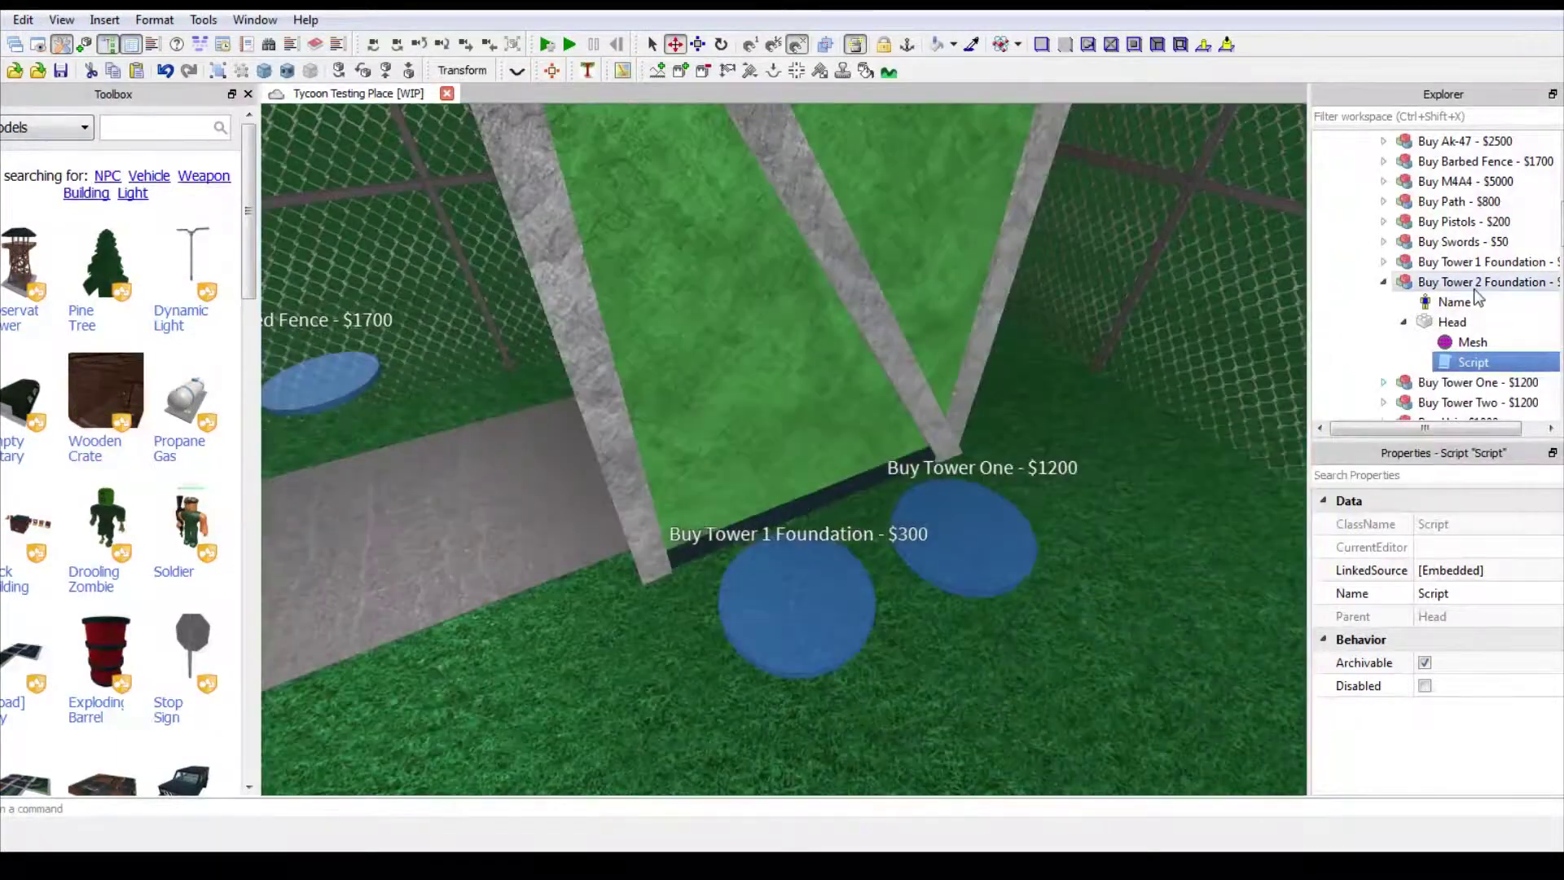
pyautogui.doubleClick(1474, 283)
pyautogui.doubleClick(1473, 262)
pyautogui.doubleClick(1454, 303)
pyautogui.doubleClick(1473, 342)
pyautogui.click(459, 165)
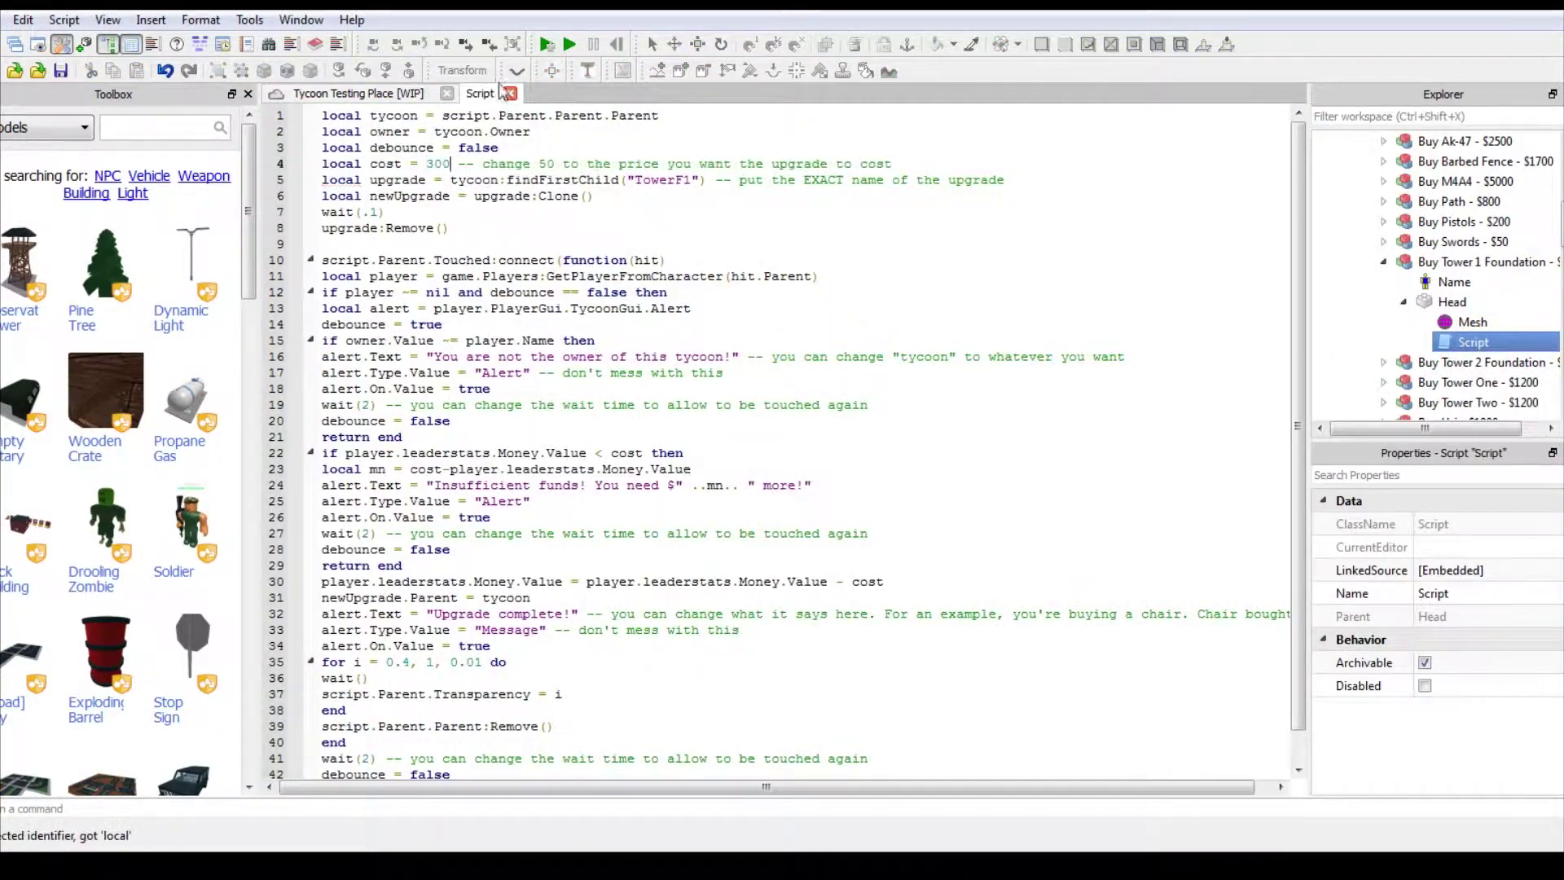
pyautogui.click(507, 93)
# Place a copy of the Buy Tower 1 Foundation button on the building's floor in front of the ladder
pyautogui.press('w')
pyautogui.moveTo(701, 299); pyautogui.dragTo(694, 285, button='right')
pyautogui.doubleClick(1467, 262)
pyautogui.scroll(4, 1431, 204)
pyautogui.press('w')
pyautogui.moveTo(905, 364); pyautogui.dragTo(1089, 440, button='right')
pyautogui.hotkey('ctrl', 'v')
pyautogui.press('w')
pyautogui.moveTo(1089, 440); pyautogui.dragTo(763, 397)
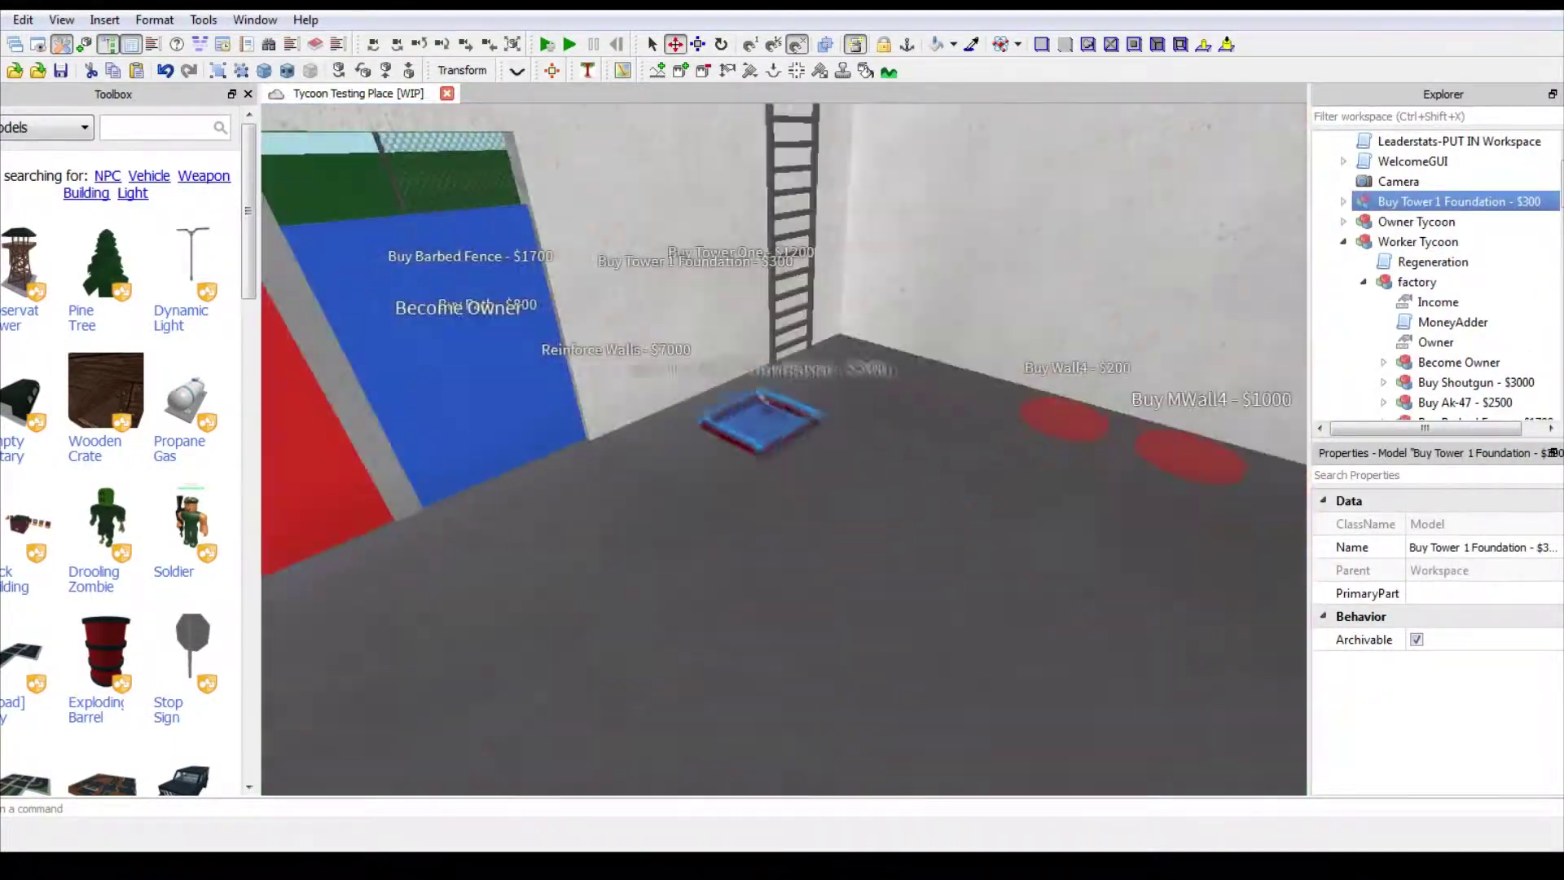
# Rename the copied button "Buy Ladder - $800" and move it into the Worker Tycoon's factory
pyautogui.press('BackSpace')
pyautogui.press('BackSpace')
pyautogui.press('BackSpace')
pyautogui.press('BackSpace')
pyautogui.press('BackSpace')
pyautogui.press('BackSpace')
pyautogui.press('BackSpace')
pyautogui.press('BackSpace')
pyautogui.press('BackSpace')
pyautogui.press('BackSpace')
pyautogui.press('BackSpace')
pyautogui.press('BackSpace')
pyautogui.press('BackSpace')
pyautogui.press('BackSpace')
pyautogui.press('BackSpace')
pyautogui.press('BackSpace')
pyautogui.press('BackSpace')
pyautogui.press('BackSpace')
pyautogui.press('BackSpace')
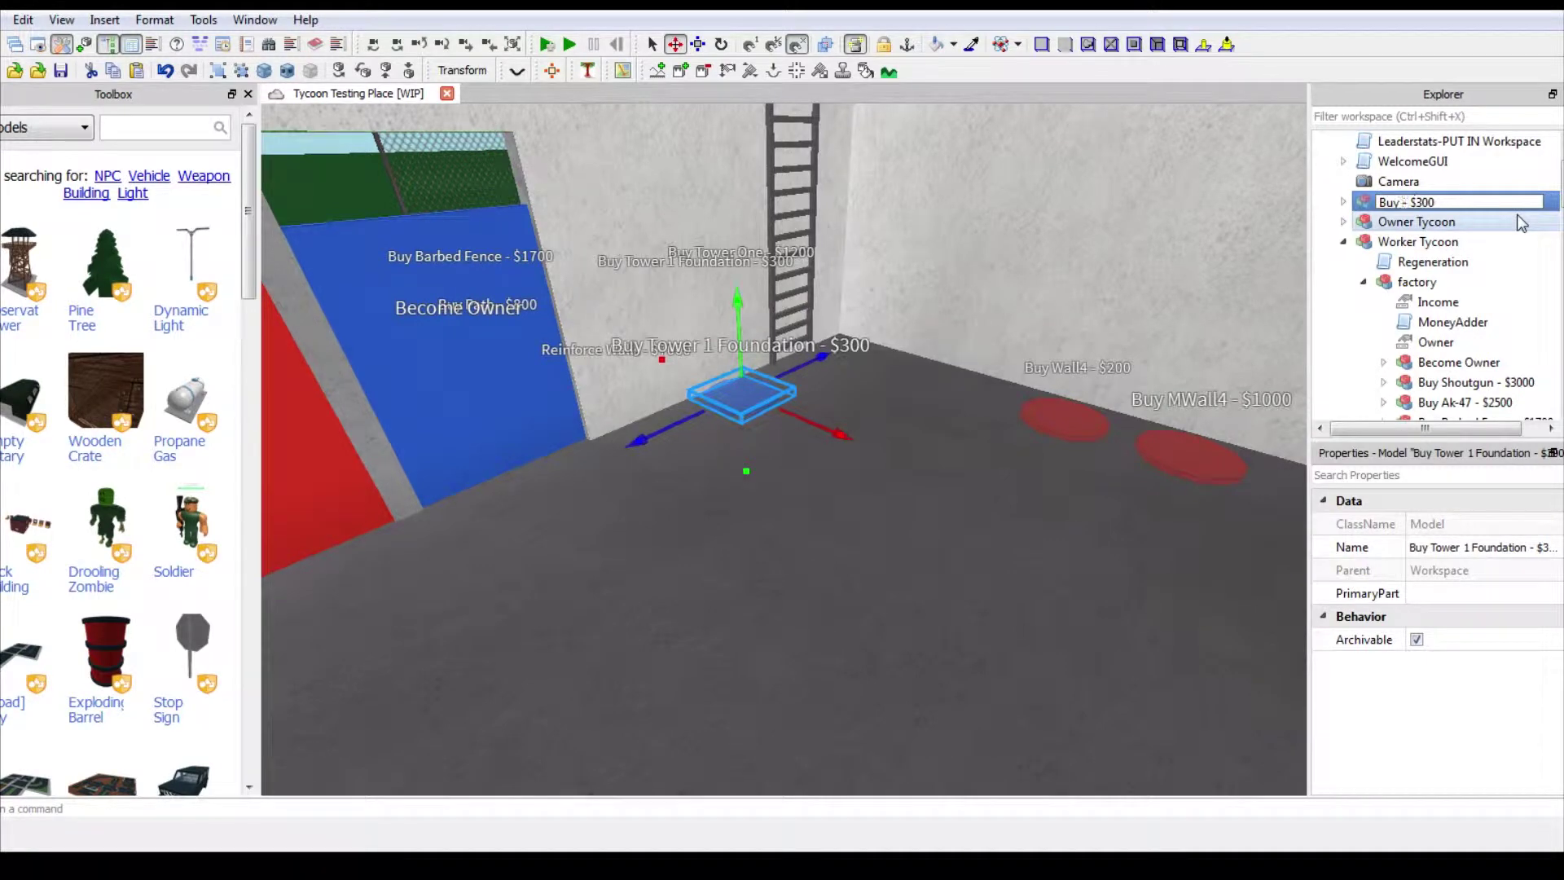
pyautogui.write('Ladder')
pyautogui.click(1501, 202)
pyautogui.press('BackSpace')
pyautogui.press('BackSpace')
pyautogui.press('BackSpace')
pyautogui.press('Return')
pyautogui.moveTo(1477, 203); pyautogui.dragTo(1438, 282)
# Check the RFrame, Roof2 and Roof models in the workspace and move Roof into the Worker Tycoon's factory
pyautogui.scroll(-13, 1434, 261)
pyautogui.click(1416, 279)
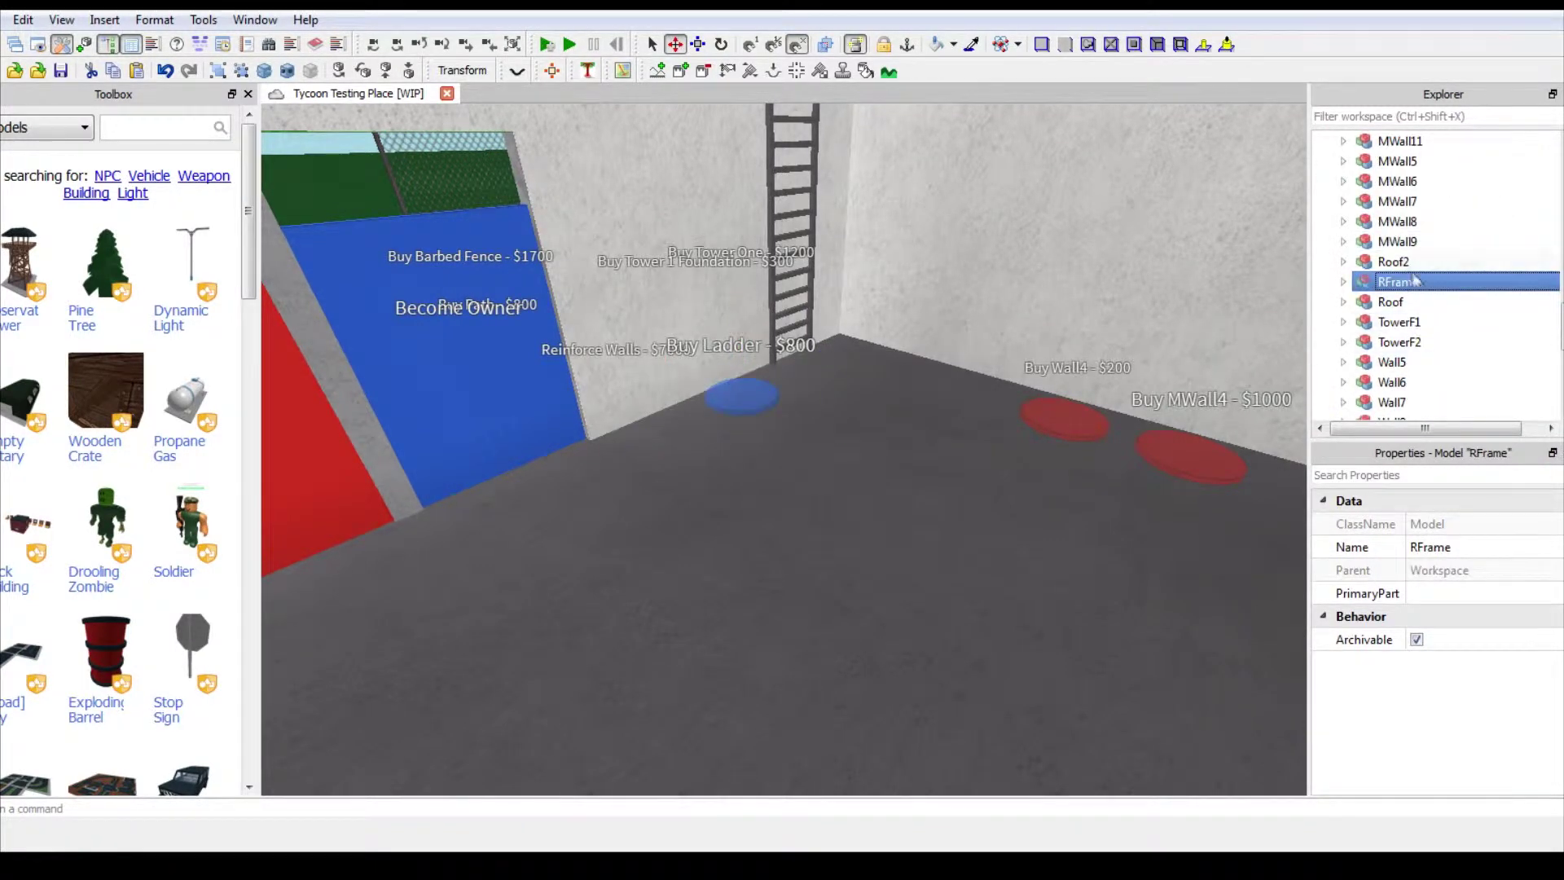
pyautogui.click(1414, 263)
pyautogui.click(1191, 457)
pyautogui.click(1214, 529)
pyautogui.scroll(-2, 1393, 318)
pyautogui.moveTo(1391, 283); pyautogui.dragTo(1432, 242)
# Rename the Buy Ladder button in the factory as "Buy 2nd Floor - $5000"
pyautogui.scroll(6, 1458, 251)
pyautogui.scroll(5, 1470, 244)
pyautogui.scroll(-2, 1475, 236)
pyautogui.doubleClick(1478, 224)
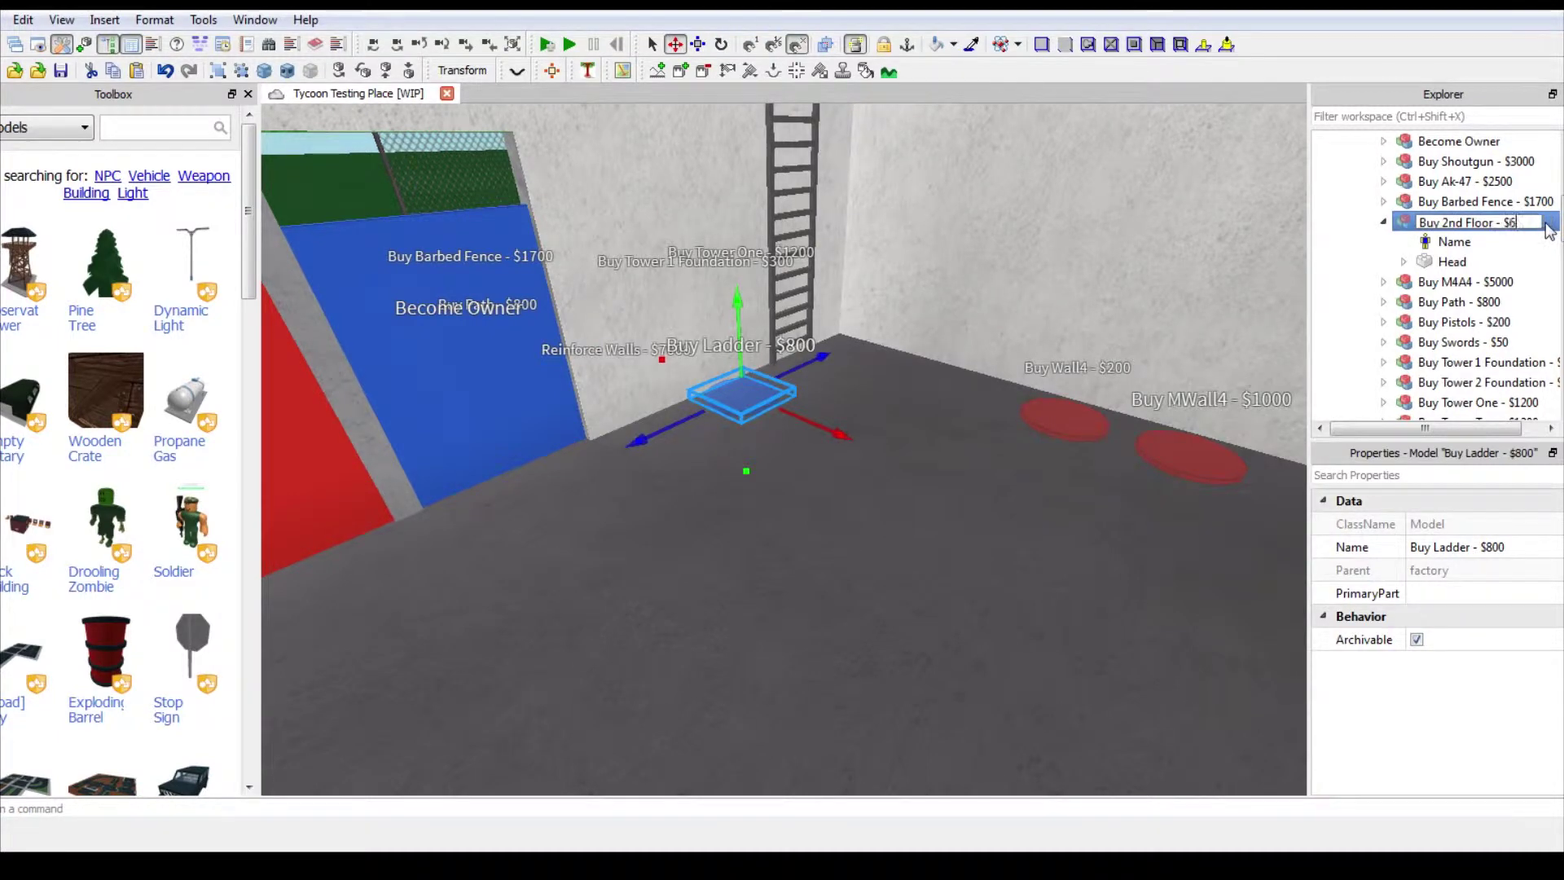
# Set the upgrade name in the Buy 2nd Floor script to "Roof" and update its cost to match the button's $5000 price
pyautogui.click(1404, 262)
pyautogui.doubleClick(1473, 301)
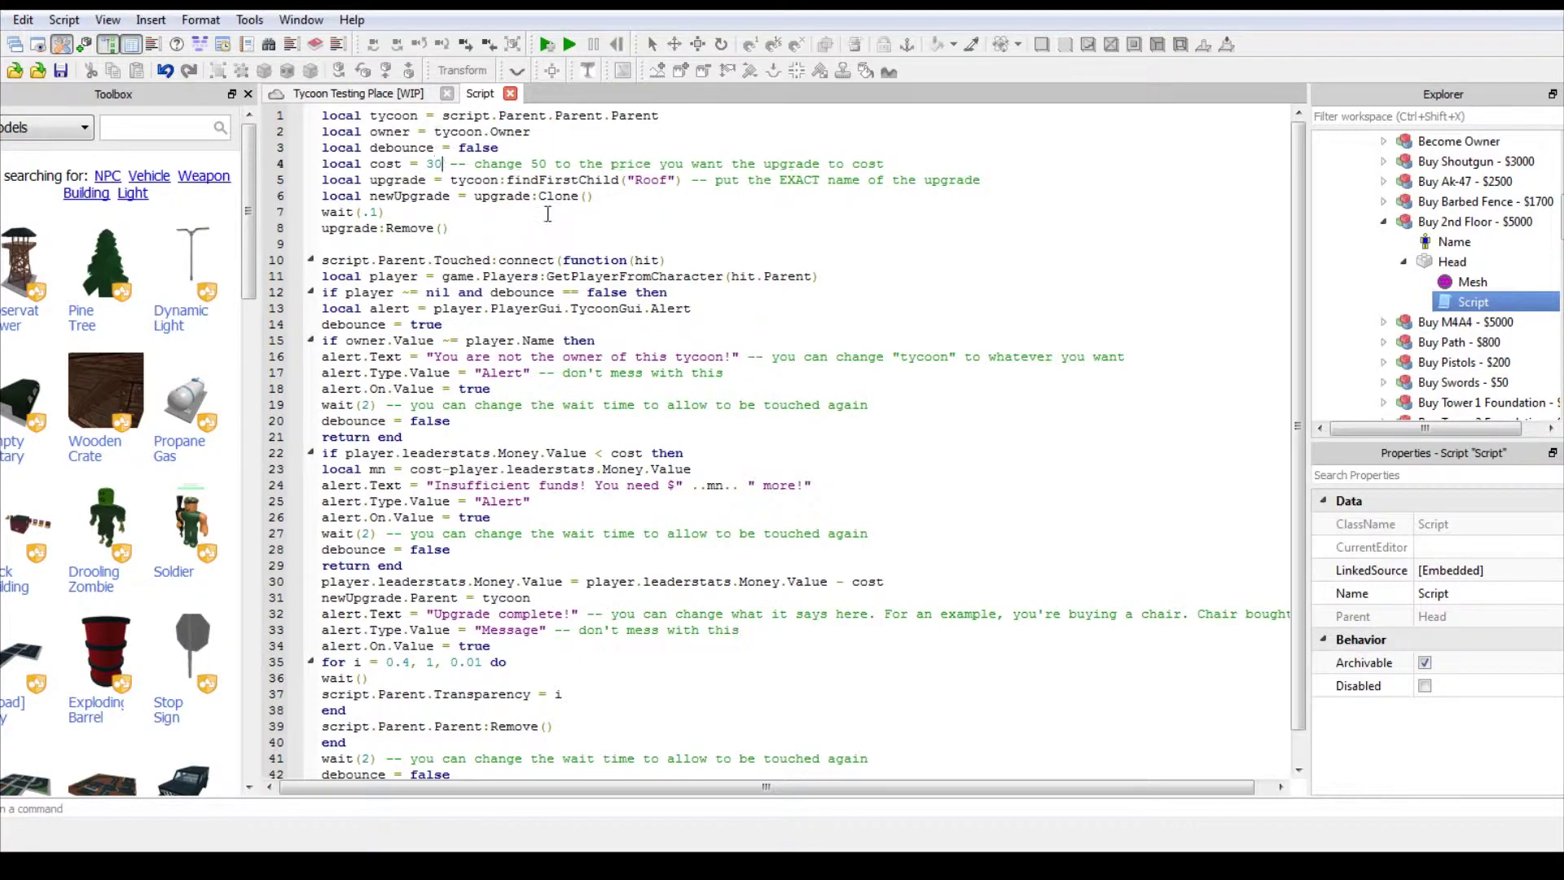
pyautogui.click(510, 94)
# Select the Roof2 model in the workspace and examine which part of the building it is
pyautogui.press('w')
pyautogui.click(1474, 221)
pyautogui.scroll(-10, 1479, 269)
pyautogui.click(1454, 267)
pyautogui.scroll(-3, 1443, 348)
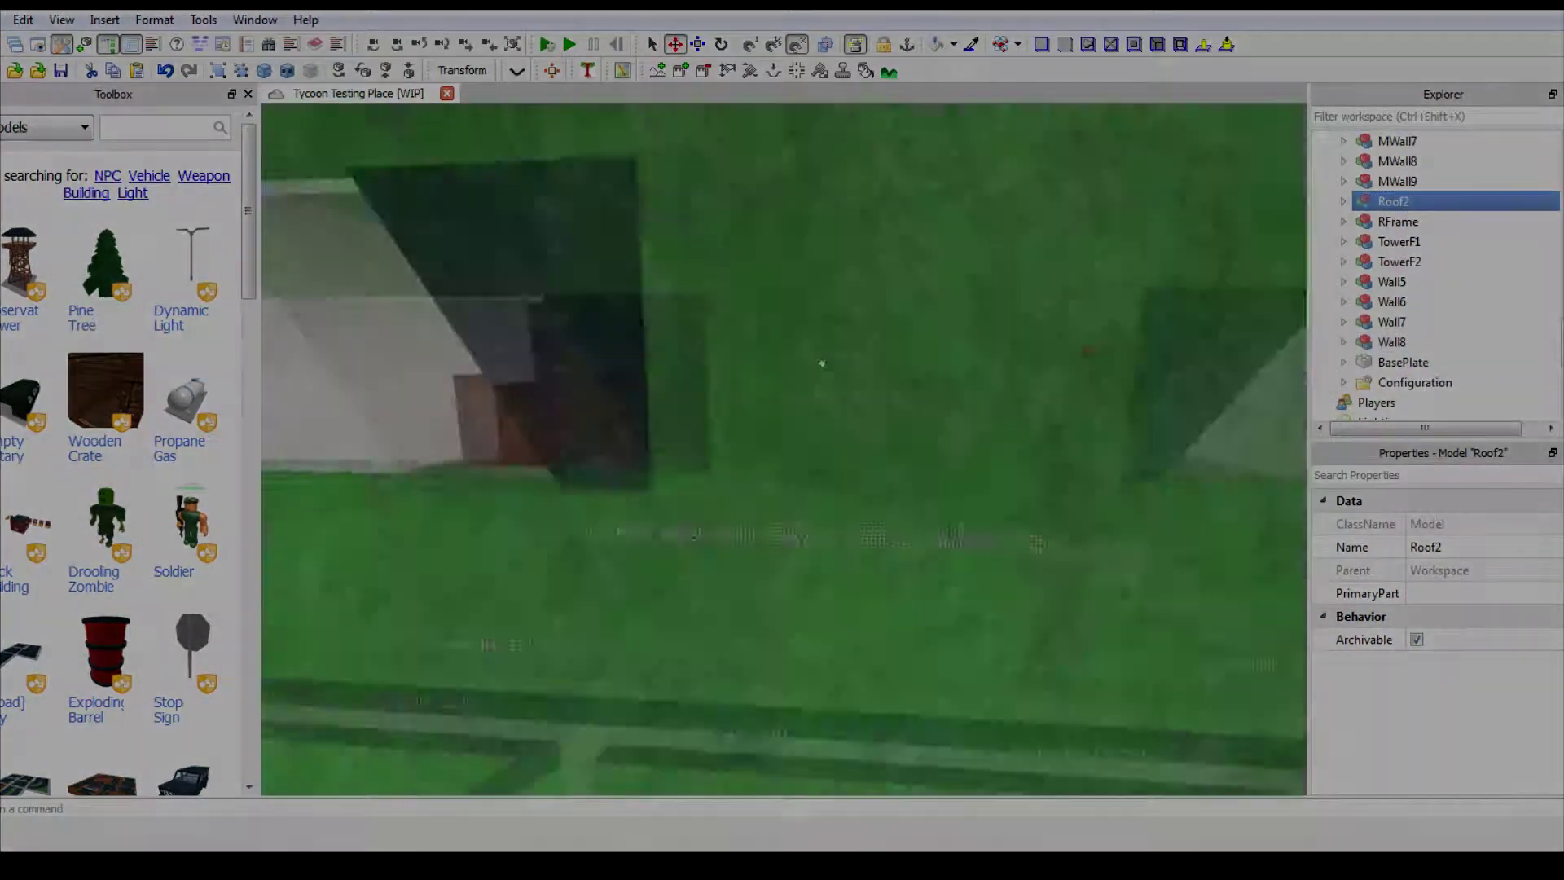